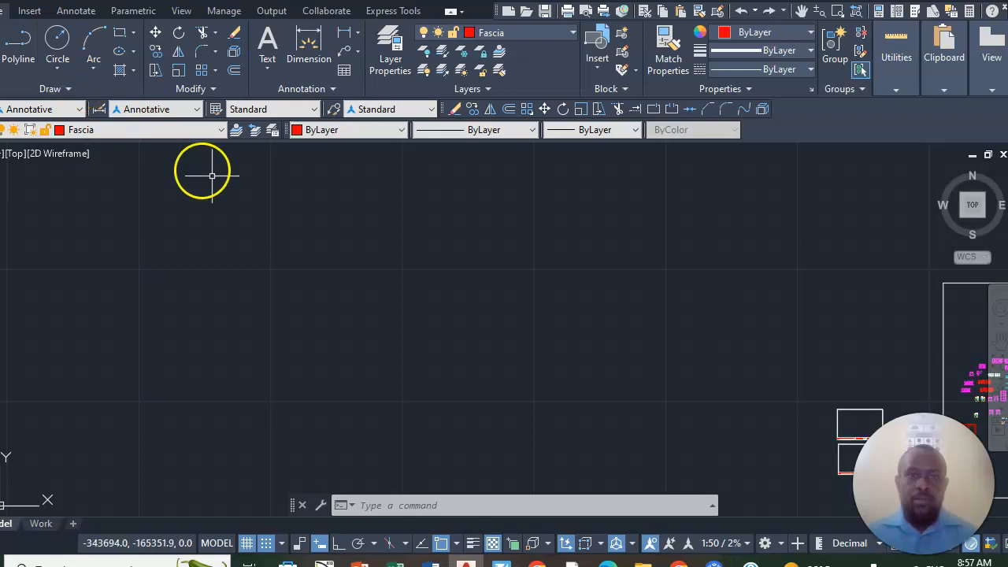
- Start a line in the empty drawing area with Ortho on and draw the horizontal upper edge 3000 long to the right
{"action": "left_click", "coordinate": [7, 39]}
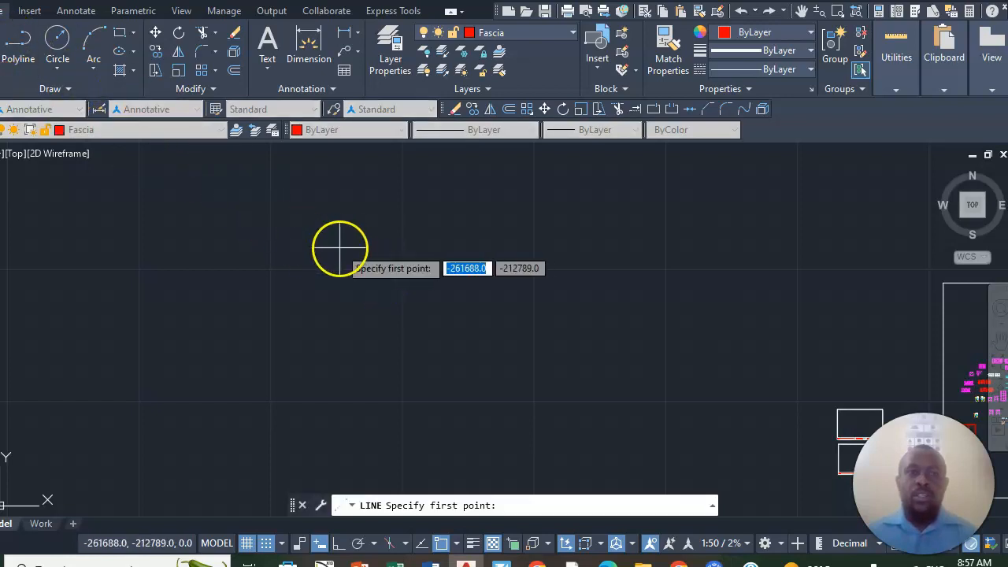
{"action": "left_click", "coordinate": [187, 244]}
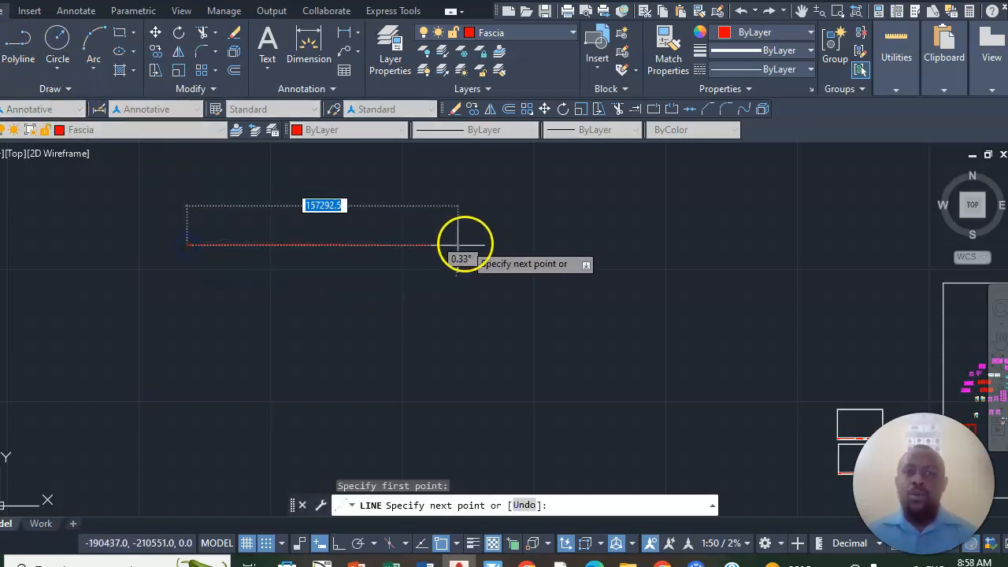
{"action": "left_click", "coordinate": [340, 545]}
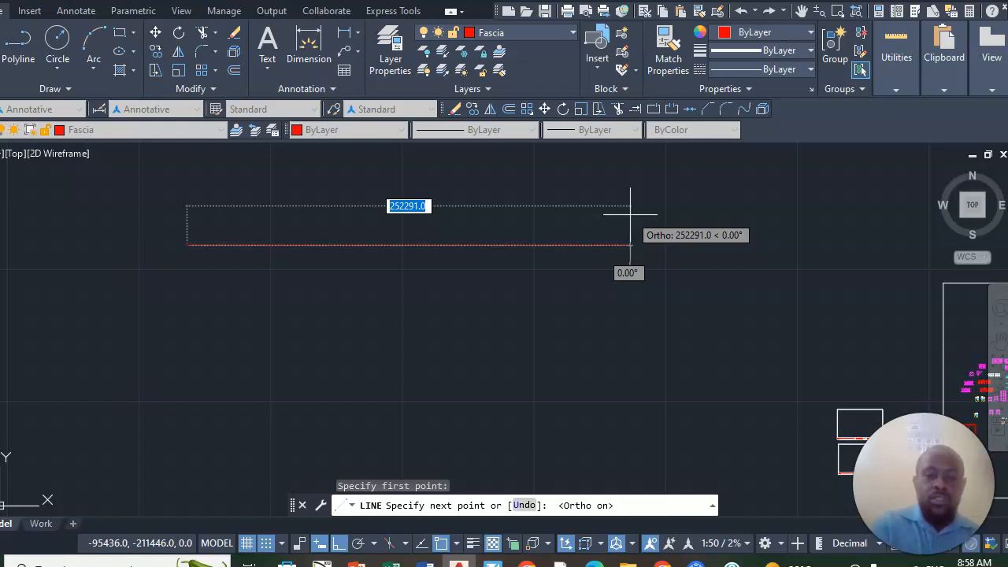
{"action": "type", "text": "3w"}
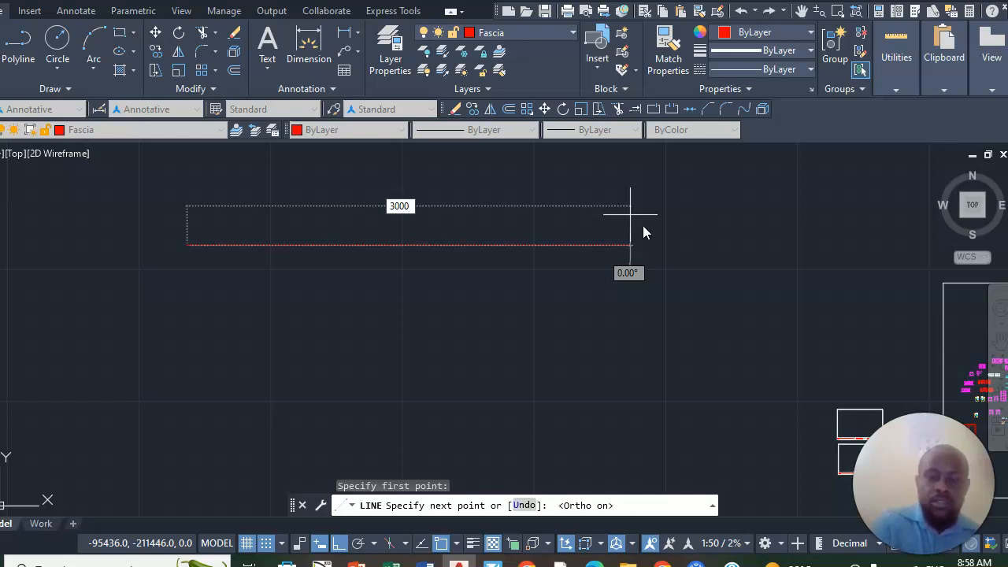
{"action": "left_click", "coordinate": [630, 213]}
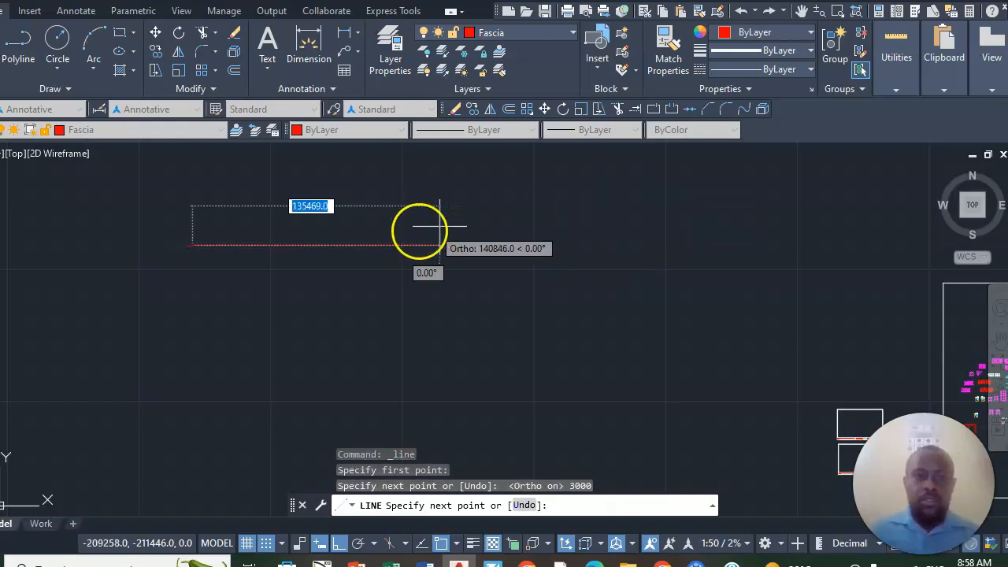
- Continue the line straight down 5000 from the right end of the upper edge
{"action": "scroll", "coordinate": [173, 260], "scroll_direction": "up", "scroll_amount": 10}
{"action": "scroll", "coordinate": [512, 315], "scroll_direction": "up", "scroll_amount": 2}
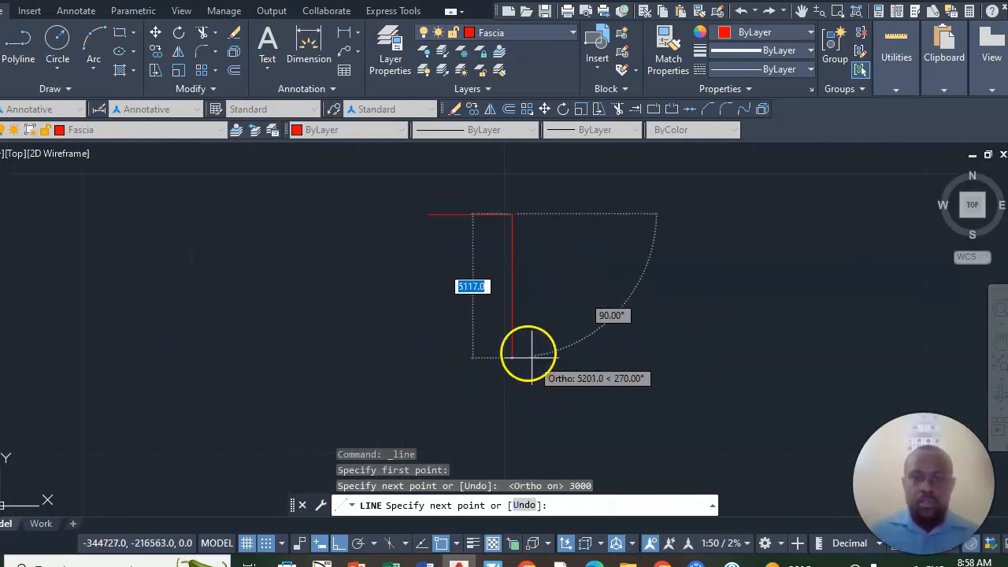
{"action": "scroll", "coordinate": [500, 268], "scroll_direction": "up", "scroll_amount": 5}
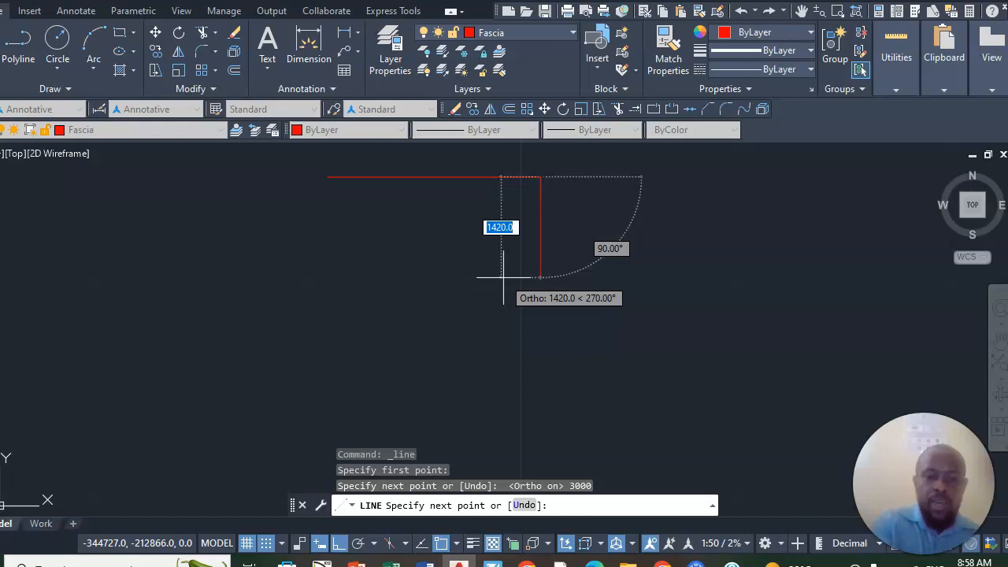
{"action": "type", "text": "5000"}
{"action": "key", "text": "Return"}
- Draw the lower edge 3000 long to the left and finish the line
{"action": "scroll", "coordinate": [464, 319], "scroll_direction": "down", "scroll_amount": 4}
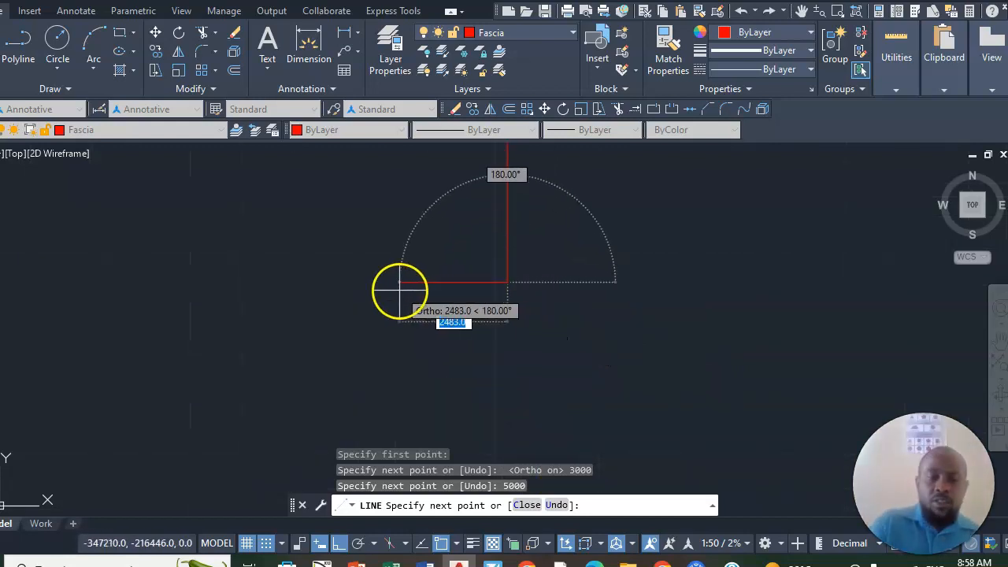
{"action": "type", "text": "3000"}
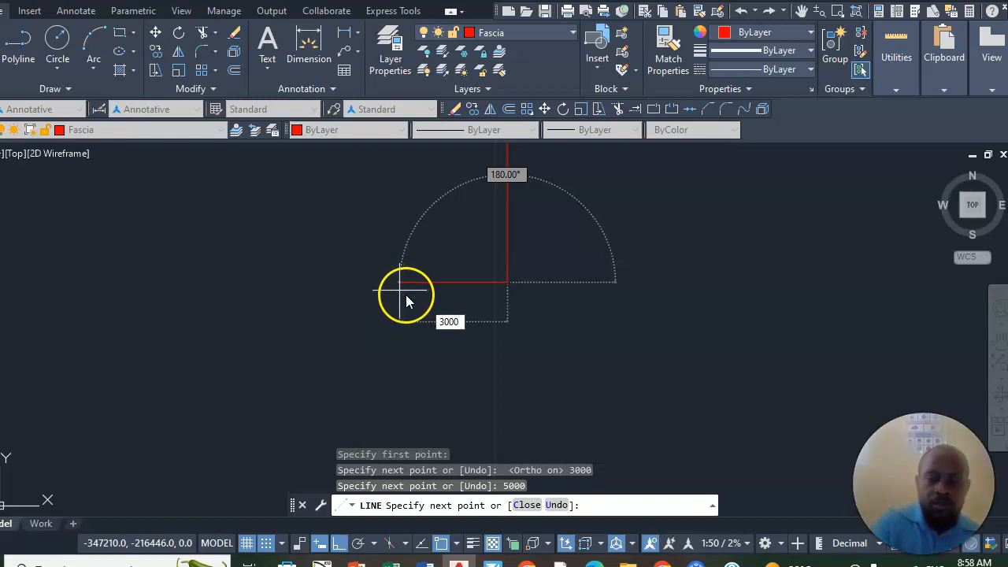
{"action": "key", "text": "Return"}
{"action": "key", "text": "Return"}
{"action": "scroll", "coordinate": [480, 392], "scroll_direction": "down", "scroll_amount": 6}
{"action": "scroll", "coordinate": [478, 321], "scroll_direction": "up", "scroll_amount": 4}
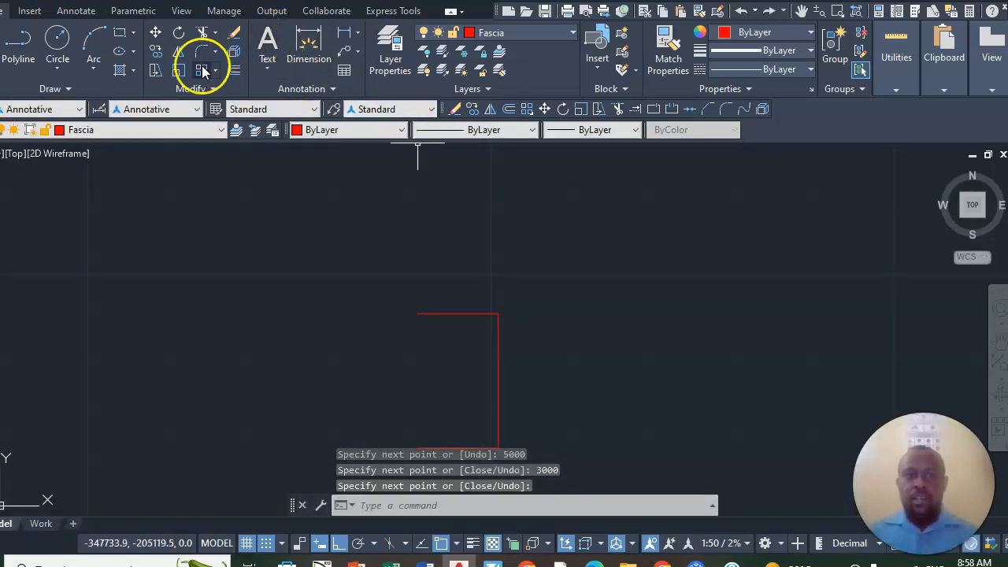
- Copy the right vertical line from its upper endpoint to the left end of the upper edge to close the rectangle
{"action": "left_click", "coordinate": [155, 52]}
{"action": "left_click", "coordinate": [501, 356]}
{"action": "left_click", "coordinate": [430, 344]}
{"action": "key", "text": "Return"}
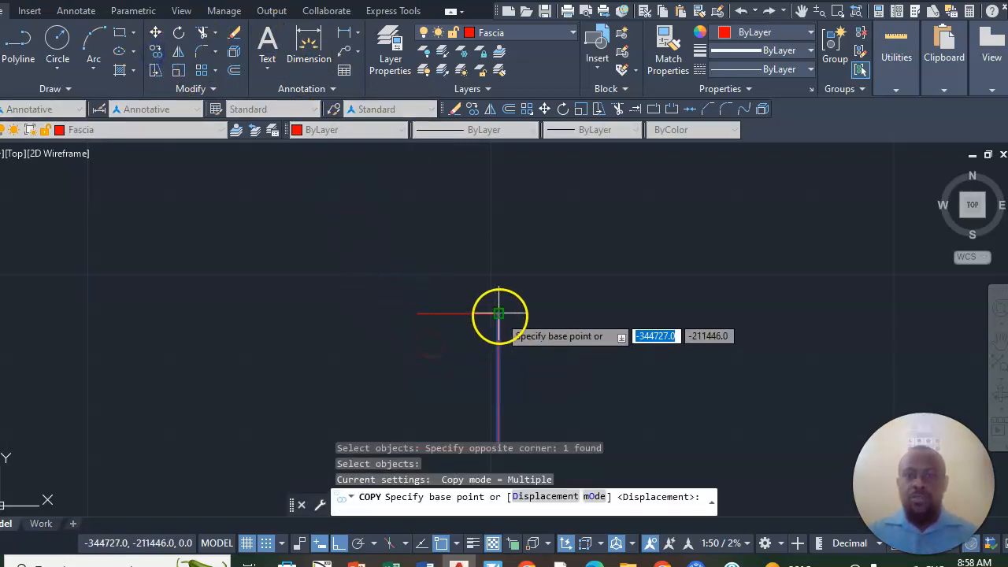
{"action": "left_click", "coordinate": [499, 314]}
{"action": "left_click", "coordinate": [416, 314]}
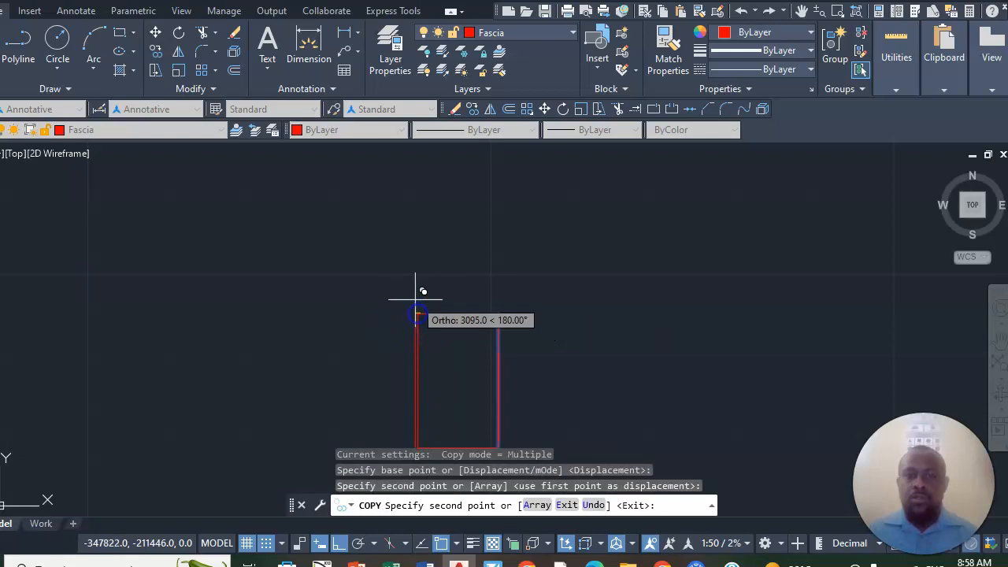
{"action": "key", "text": "Return"}
- Offset the rectangle's lower edge 1800 upward to create a horizontal dividing line
{"action": "scroll", "coordinate": [489, 276], "scroll_direction": "down", "scroll_amount": 2}
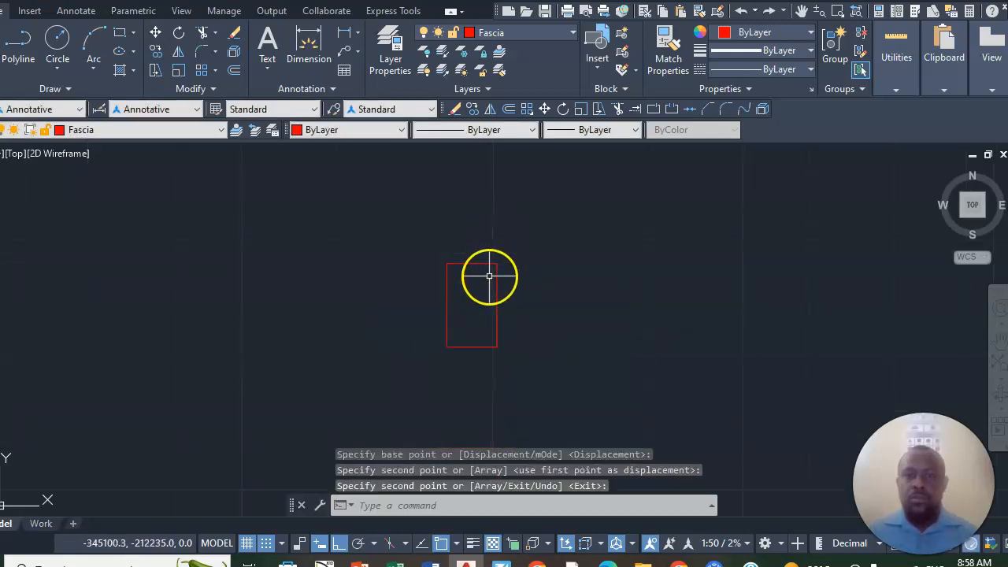
{"action": "scroll", "coordinate": [486, 276], "scroll_direction": "up", "scroll_amount": 4}
{"action": "scroll", "coordinate": [480, 280], "scroll_direction": "down", "scroll_amount": 3}
{"action": "scroll", "coordinate": [471, 293], "scroll_direction": "up", "scroll_amount": 3}
{"action": "scroll", "coordinate": [466, 302], "scroll_direction": "down", "scroll_amount": 2}
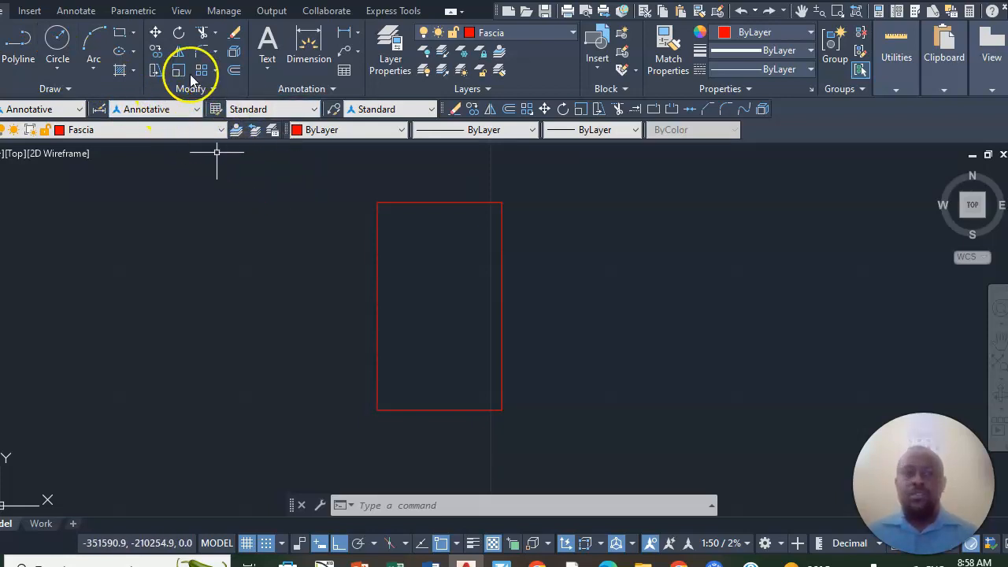
{"action": "left_click", "coordinate": [236, 71]}
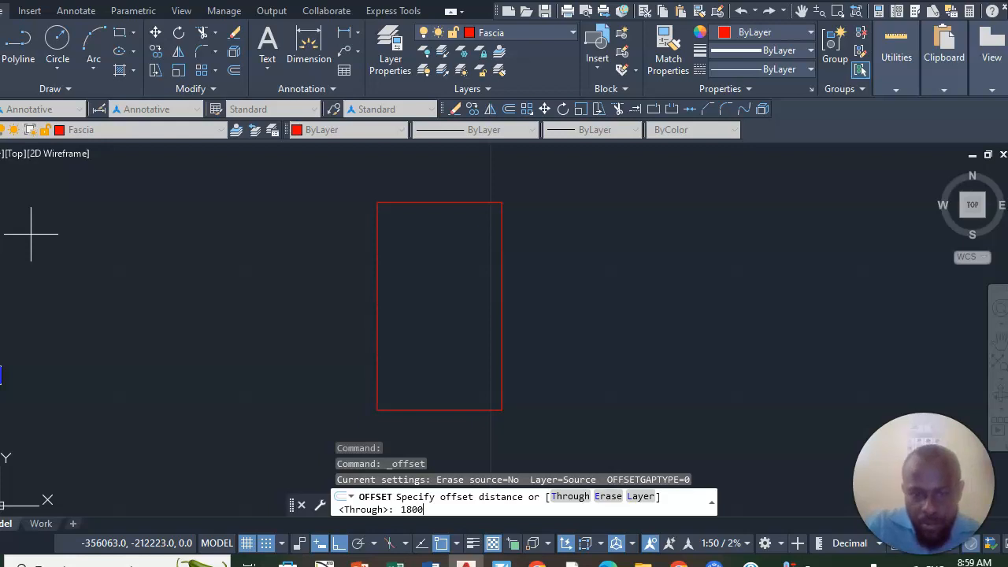
{"action": "key", "text": "Return"}
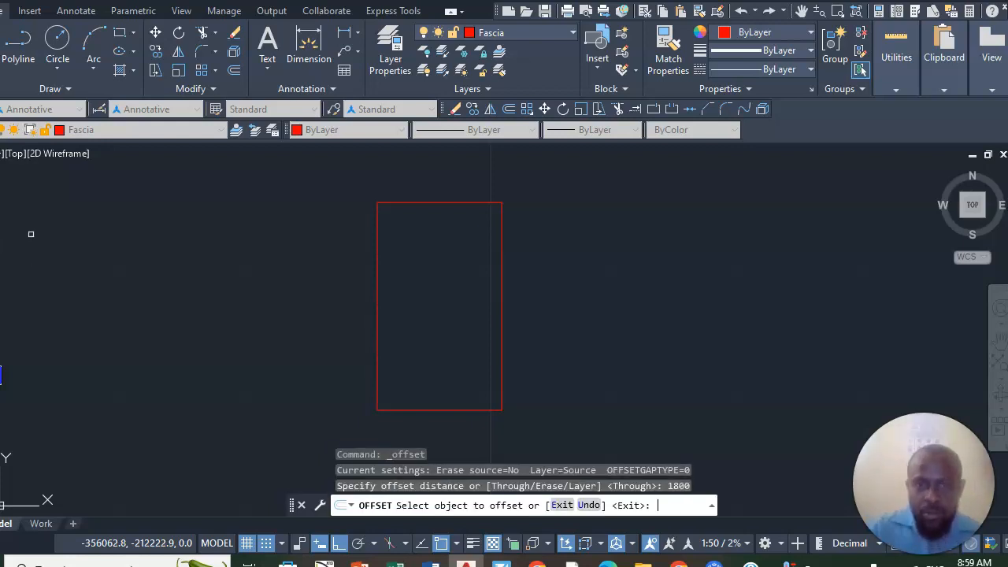
{"action": "scroll", "coordinate": [306, 465], "scroll_direction": "up", "scroll_amount": 2}
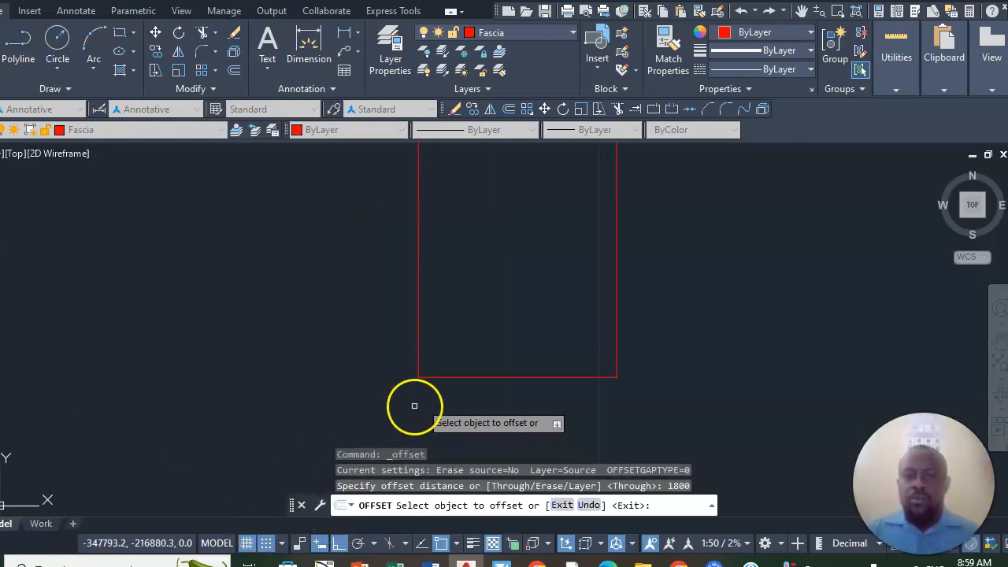
{"action": "left_click", "coordinate": [448, 376]}
{"action": "left_click", "coordinate": [448, 370]}
{"action": "scroll", "coordinate": [378, 281], "scroll_direction": "down", "scroll_amount": 5}
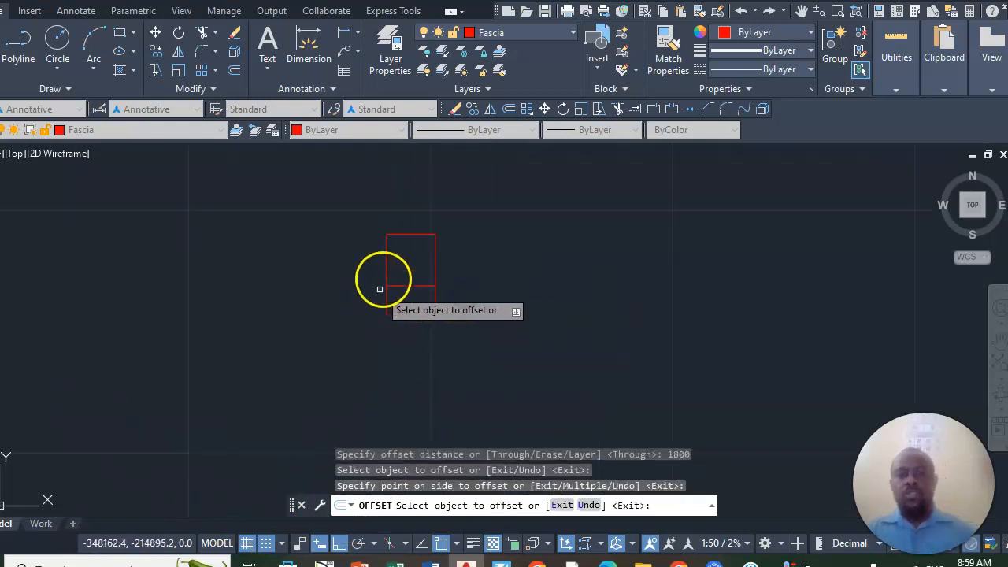
{"action": "scroll", "coordinate": [382, 281], "scroll_direction": "up", "scroll_amount": 2}
{"action": "right_click", "coordinate": [548, 218]}
{"action": "left_click", "coordinate": [585, 230]}
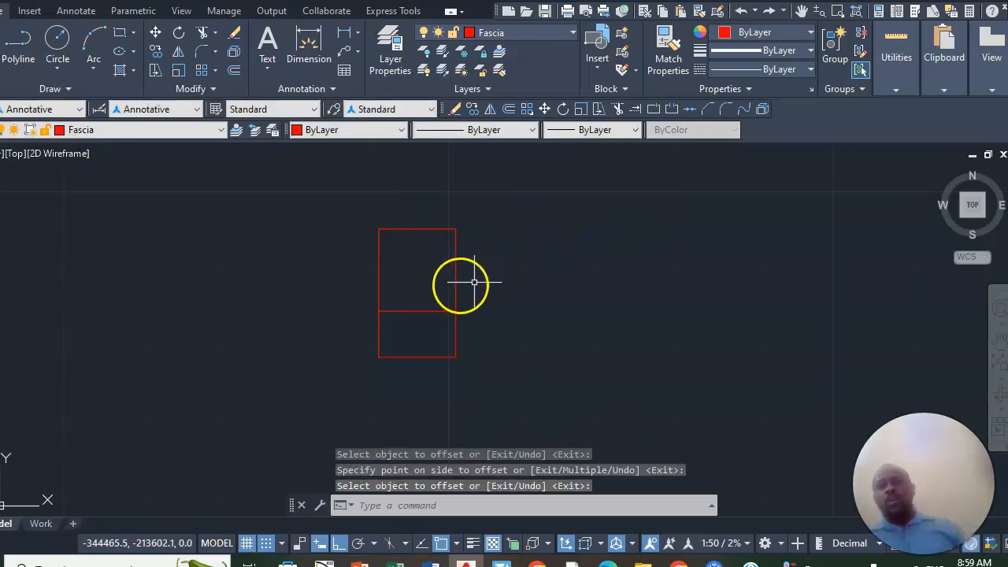
- Offset the left, upper and right edges of the rectangle 150 inward to give the outer walls their thickness
{"action": "scroll", "coordinate": [320, 238], "scroll_direction": "up", "scroll_amount": 4}
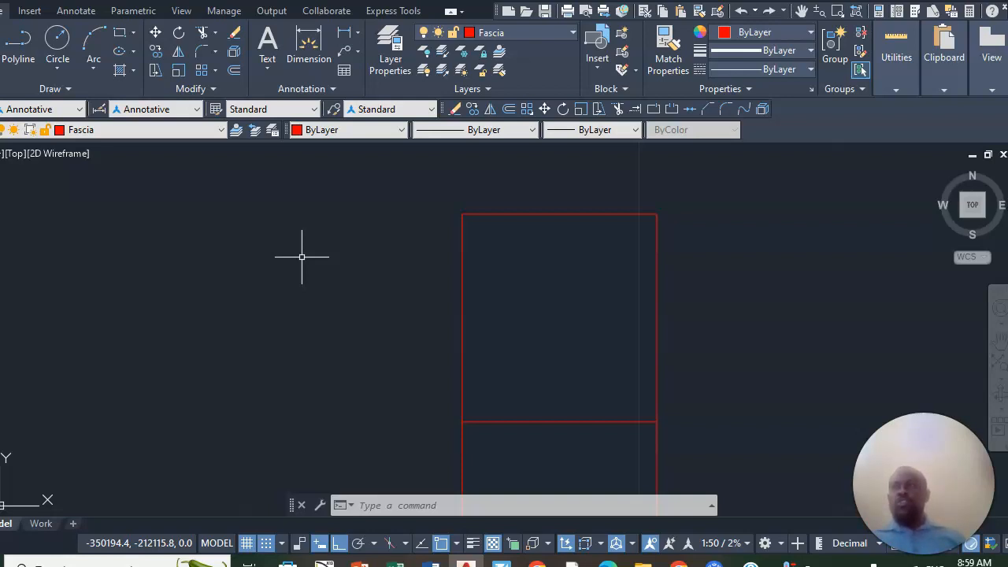
{"action": "left_click", "coordinate": [292, 254]}
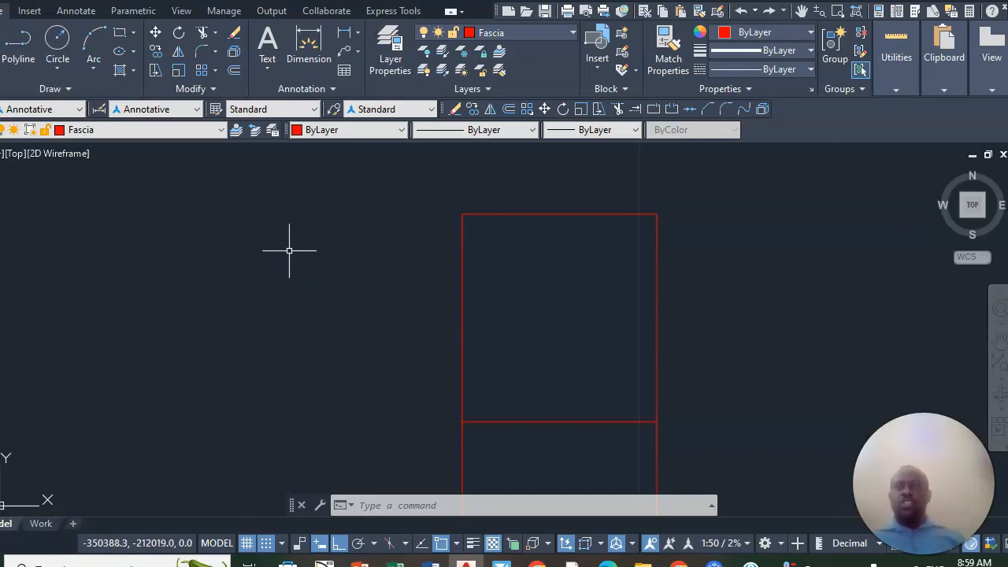
{"action": "left_click", "coordinate": [234, 32]}
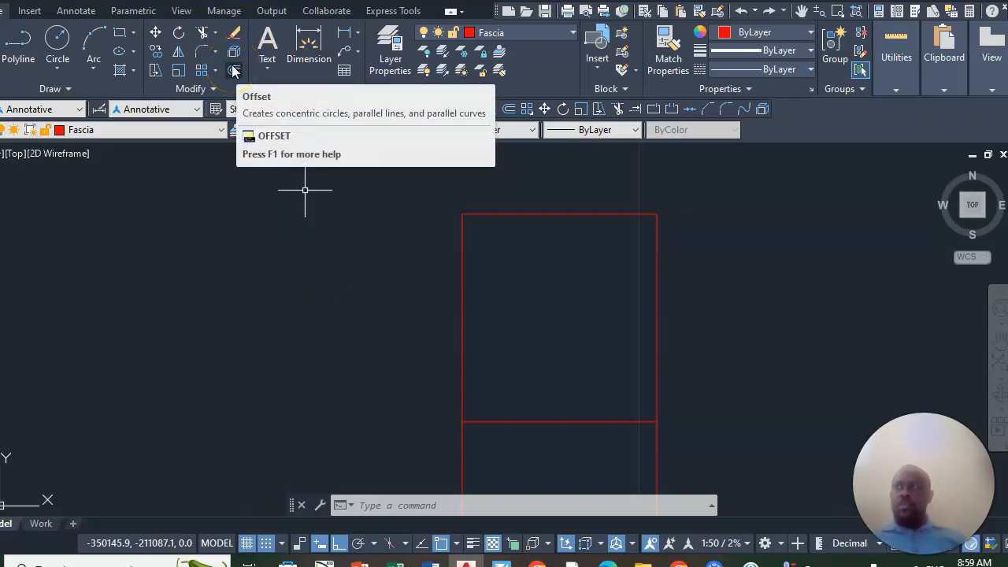
{"action": "left_click", "coordinate": [233, 71]}
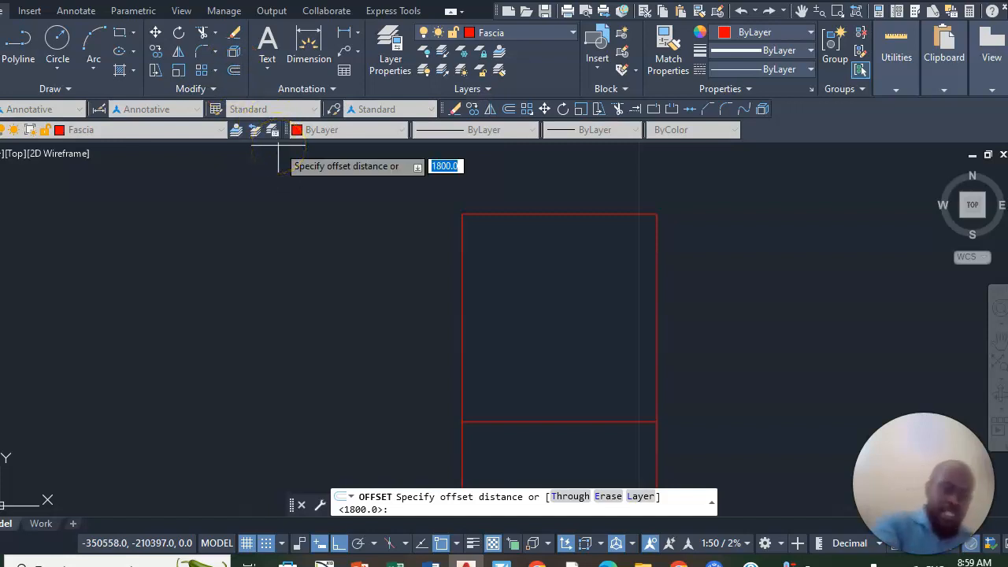
{"action": "type", "text": "150"}
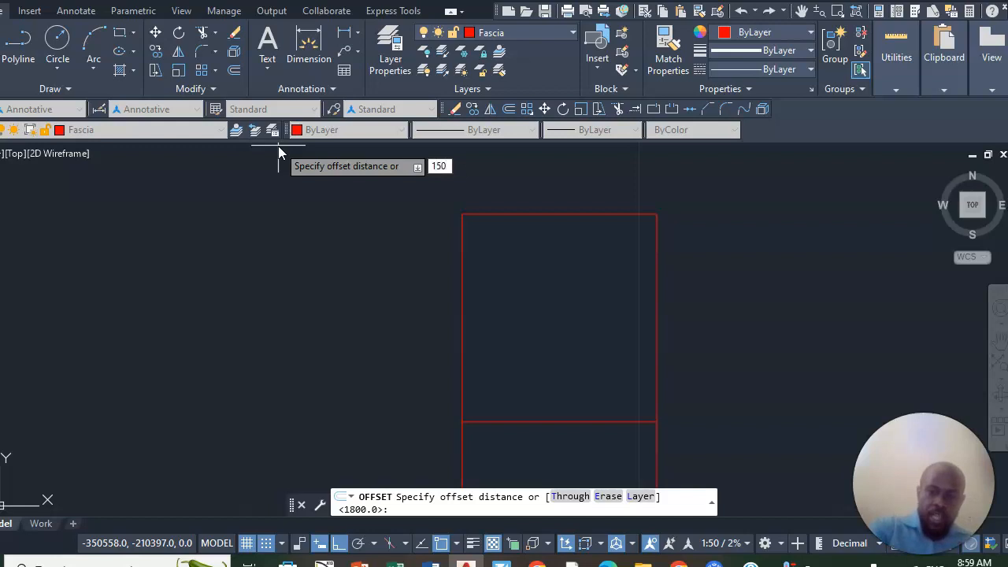
{"action": "key", "text": "Return"}
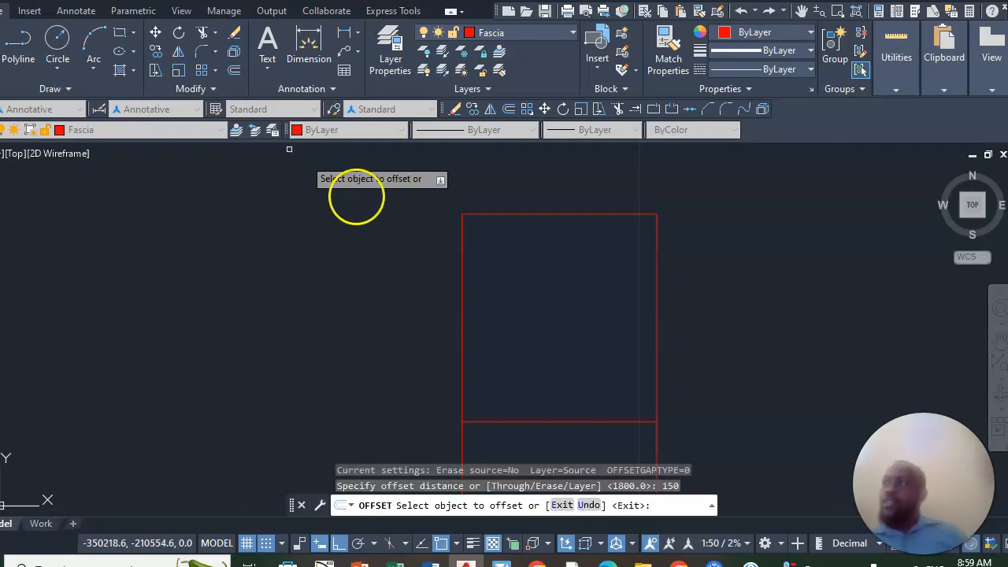
{"action": "left_click", "coordinate": [462, 292]}
{"action": "left_click", "coordinate": [521, 291]}
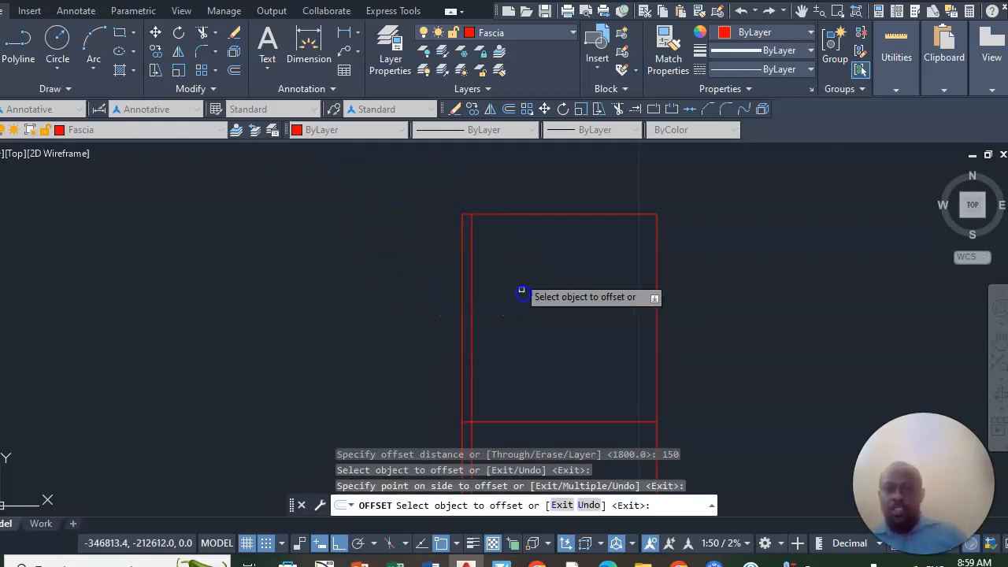
{"action": "left_click", "coordinate": [525, 213]}
{"action": "left_click", "coordinate": [535, 249]}
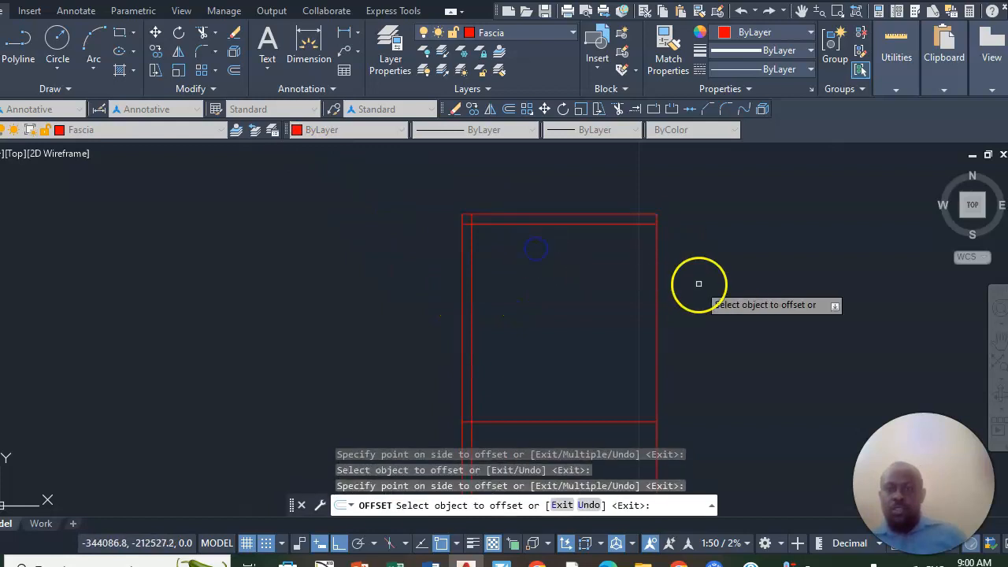
{"action": "left_click", "coordinate": [656, 304]}
{"action": "left_click", "coordinate": [610, 293]}
- Offset the dividing line 150 downward and the lower edge 150 upward with the same Offset command
{"action": "scroll", "coordinate": [606, 267], "scroll_direction": "down", "scroll_amount": 4}
{"action": "scroll", "coordinate": [603, 292], "scroll_direction": "up", "scroll_amount": 2}
{"action": "left_click", "coordinate": [599, 311]}
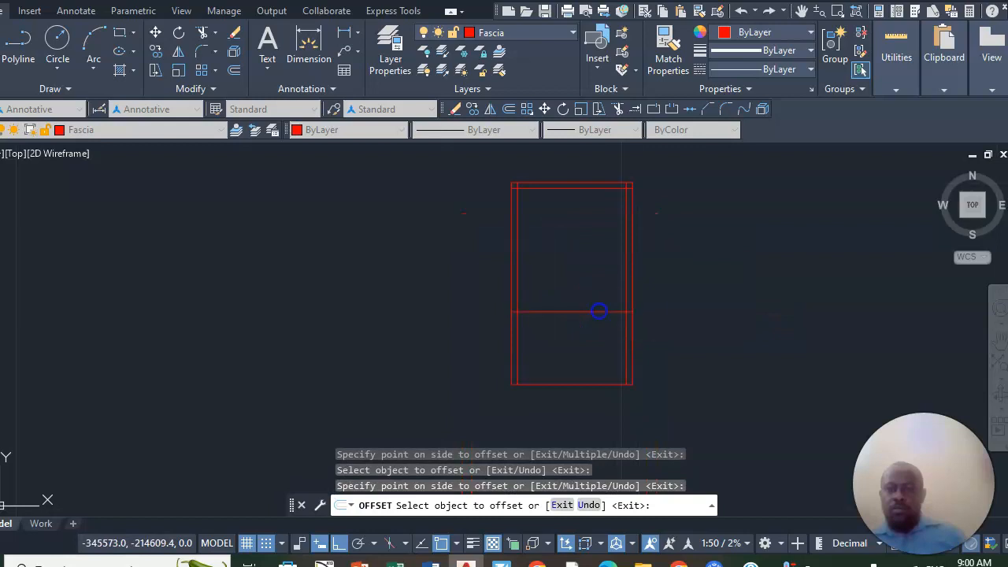
{"action": "left_click", "coordinate": [597, 336]}
{"action": "scroll", "coordinate": [586, 350], "scroll_direction": "up", "scroll_amount": 4}
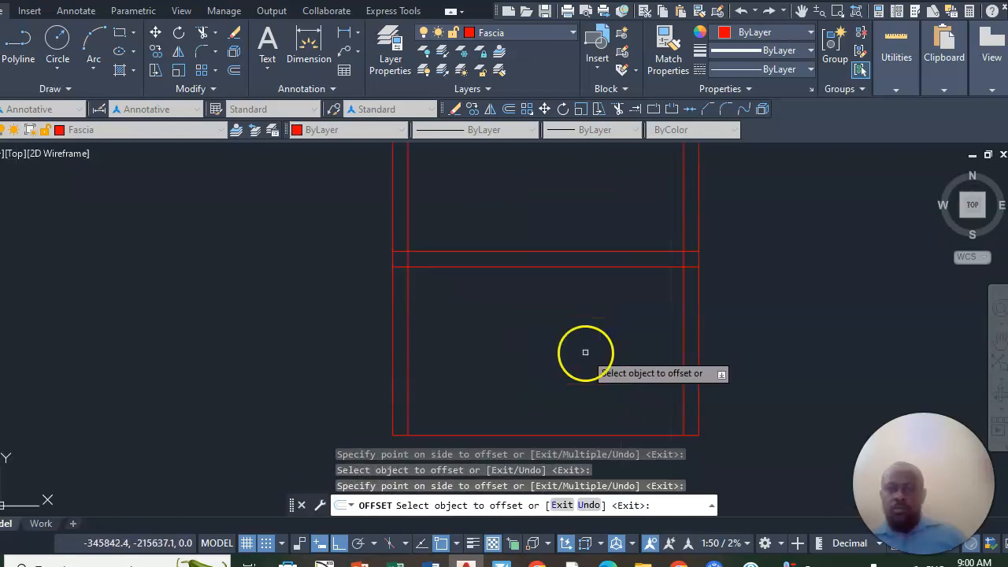
{"action": "scroll", "coordinate": [575, 356], "scroll_direction": "down", "scroll_amount": 4}
{"action": "scroll", "coordinate": [558, 373], "scroll_direction": "up", "scroll_amount": 4}
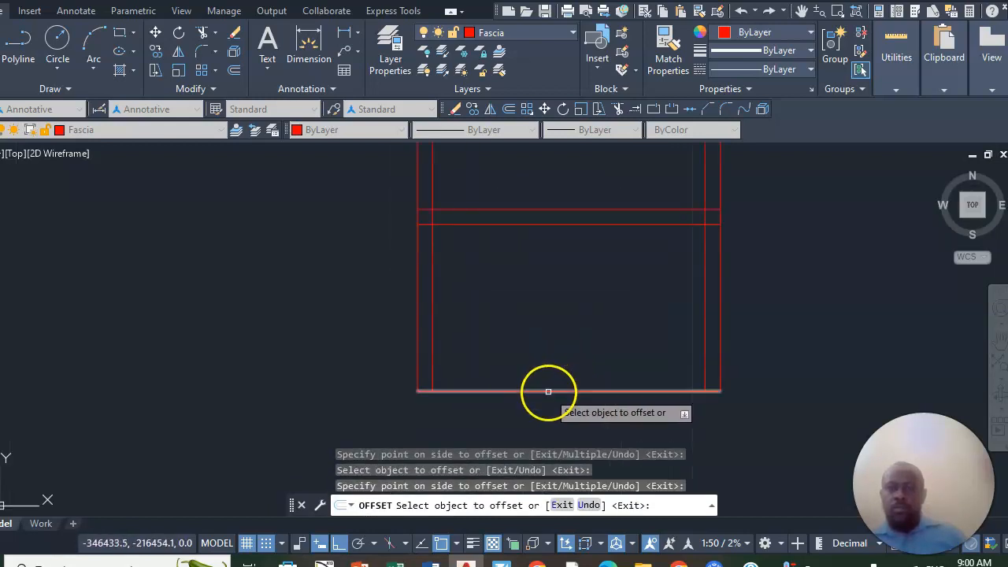
{"action": "left_click", "coordinate": [550, 390]}
{"action": "left_click", "coordinate": [553, 378]}
- Trim the overlapping ends of the inner wall lines at the upper-left corner
{"action": "scroll", "coordinate": [504, 382], "scroll_direction": "down", "scroll_amount": 4}
{"action": "scroll", "coordinate": [539, 182], "scroll_direction": "up", "scroll_amount": 2}
{"action": "scroll", "coordinate": [441, 185], "scroll_direction": "up", "scroll_amount": 4}
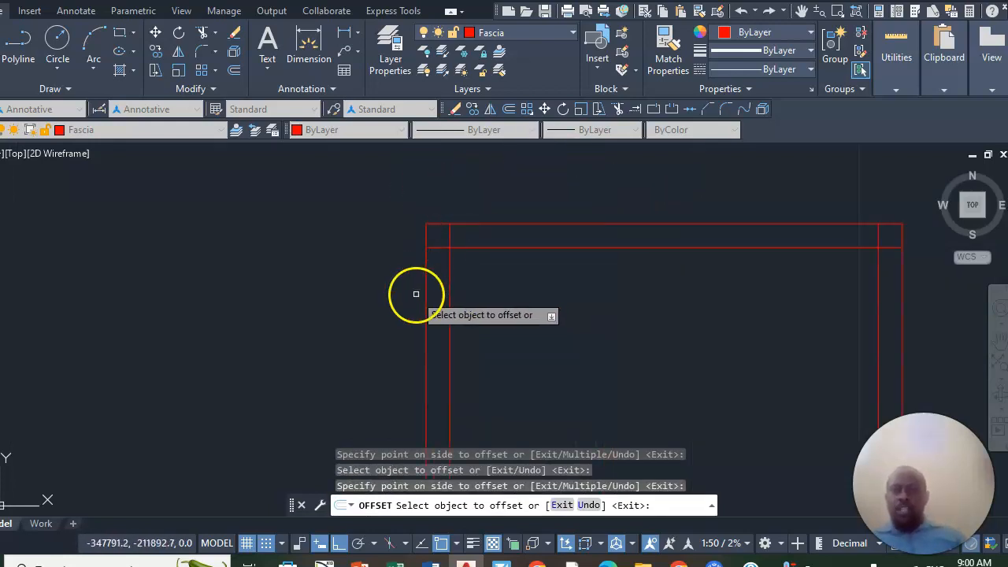
{"action": "scroll", "coordinate": [454, 213], "scroll_direction": "up", "scroll_amount": 5}
{"action": "scroll", "coordinate": [408, 337], "scroll_direction": "up", "scroll_amount": 2}
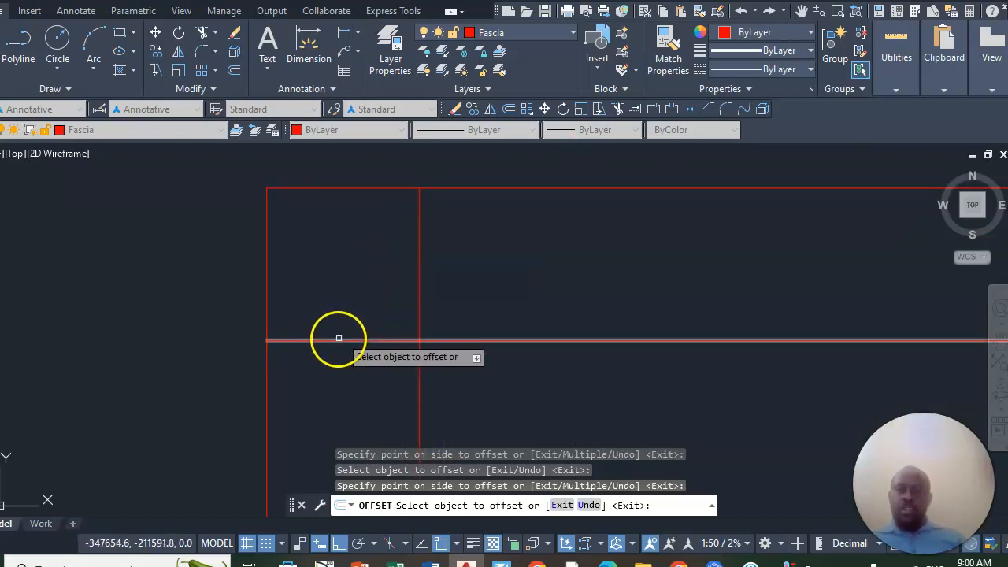
{"action": "left_click", "coordinate": [206, 31]}
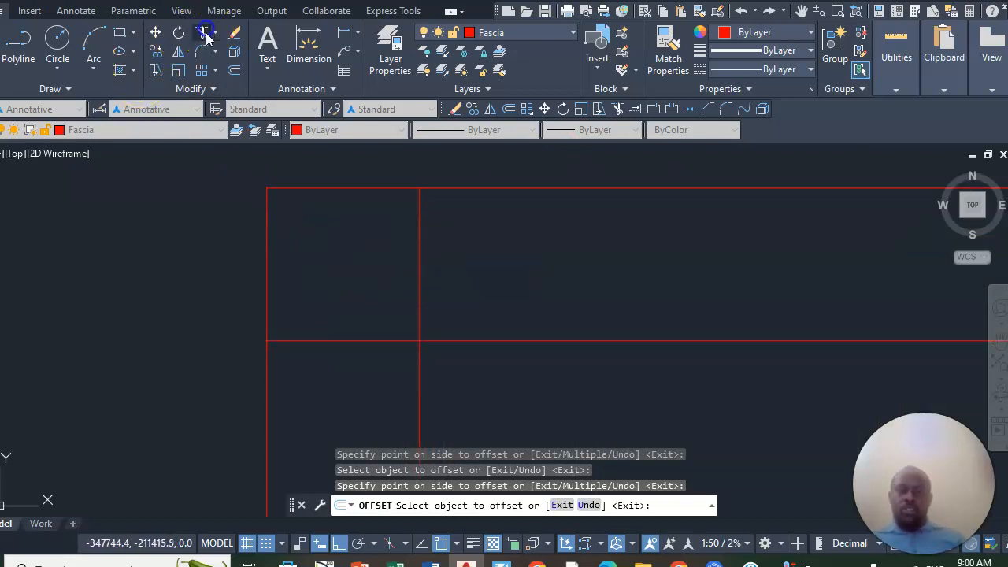
{"action": "scroll", "coordinate": [393, 219], "scroll_direction": "down", "scroll_amount": 4}
{"action": "left_click", "coordinate": [403, 237]}
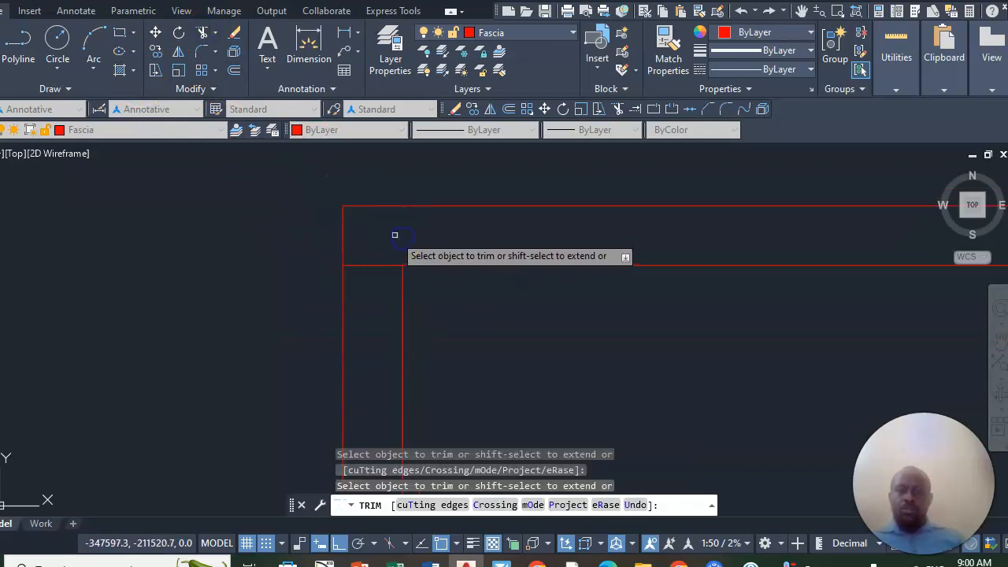
{"action": "left_click", "coordinate": [386, 265]}
{"action": "scroll", "coordinate": [390, 236], "scroll_direction": "down", "scroll_amount": 3}
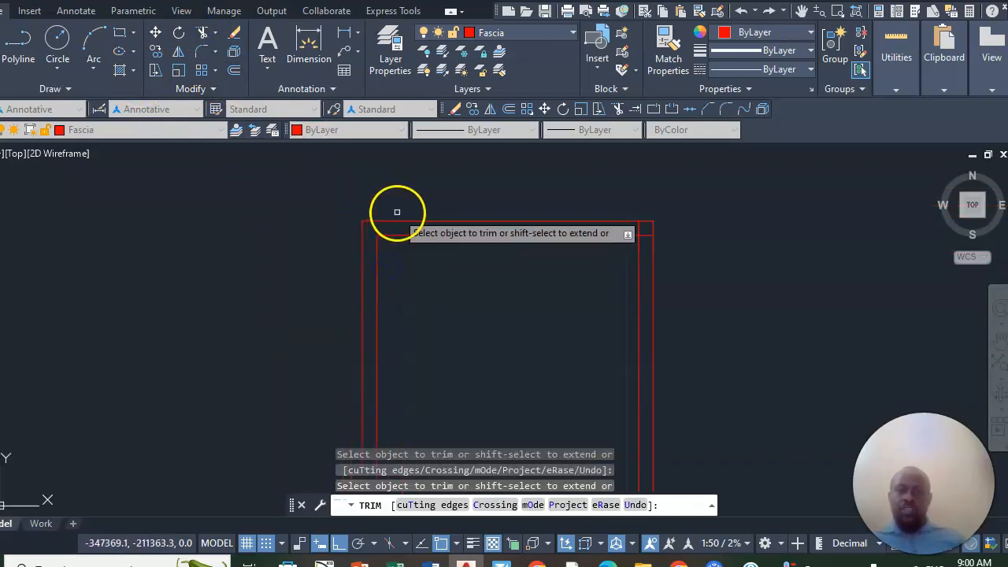
- Trim the wall lines where the dividing wall meets the left and right outer walls
{"action": "scroll", "coordinate": [398, 268], "scroll_direction": "up", "scroll_amount": 4}
{"action": "left_click", "coordinate": [341, 225]}
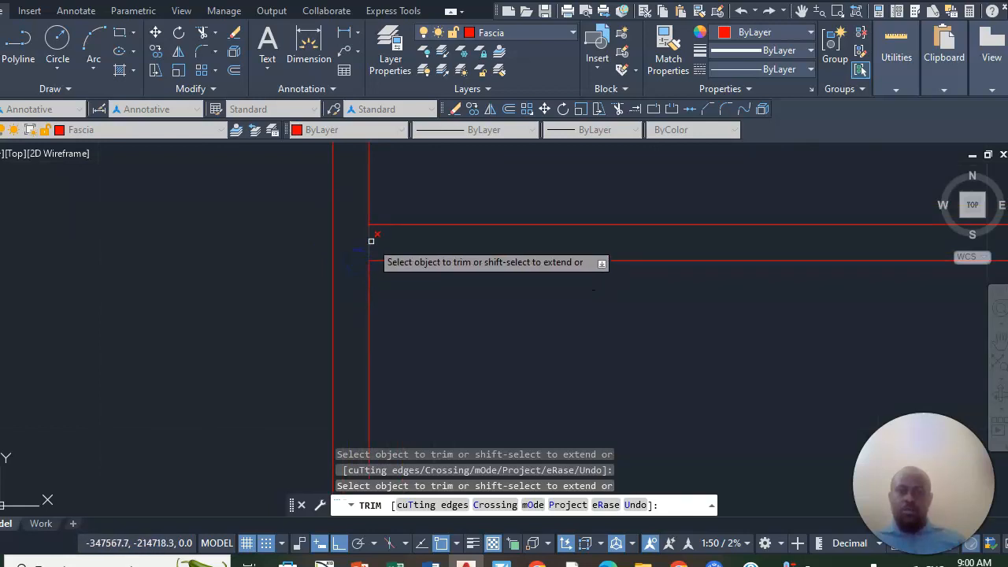
{"action": "scroll", "coordinate": [338, 254], "scroll_direction": "down", "scroll_amount": 2}
{"action": "scroll", "coordinate": [546, 252], "scroll_direction": "up", "scroll_amount": 3}
{"action": "left_click", "coordinate": [673, 244]}
{"action": "left_click", "coordinate": [683, 231]}
- Trim the overlapping ends of the inner wall lines at the lower-right corner
{"action": "scroll", "coordinate": [679, 252], "scroll_direction": "down", "scroll_amount": 3}
{"action": "scroll", "coordinate": [658, 267], "scroll_direction": "up", "scroll_amount": 3}
{"action": "left_click_drag", "start_coordinate": [676, 237], "coordinate": [656, 262]}
{"action": "scroll", "coordinate": [655, 262], "scroll_direction": "down", "scroll_amount": 2}
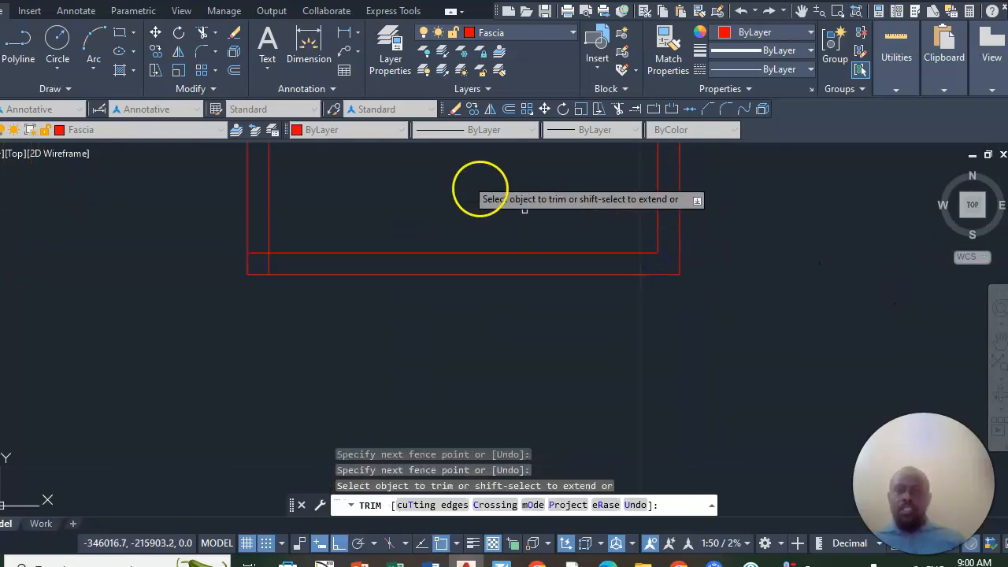
- Chamfer the inner wall lines at the lower-left corner so they meet in a clean corner
{"action": "left_click", "coordinate": [215, 53]}
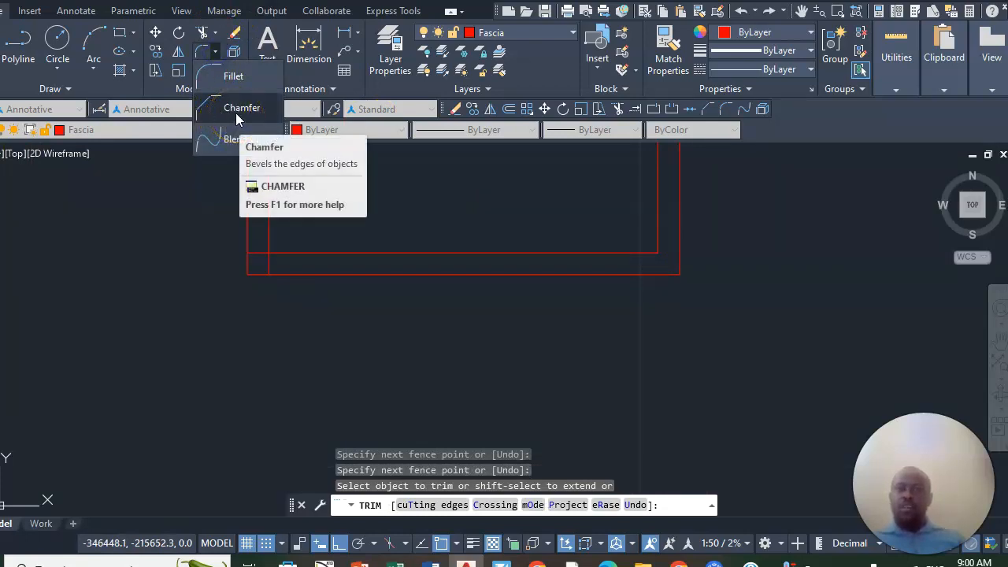
{"action": "left_click", "coordinate": [239, 119]}
{"action": "scroll", "coordinate": [251, 187], "scroll_direction": "up", "scroll_amount": 2}
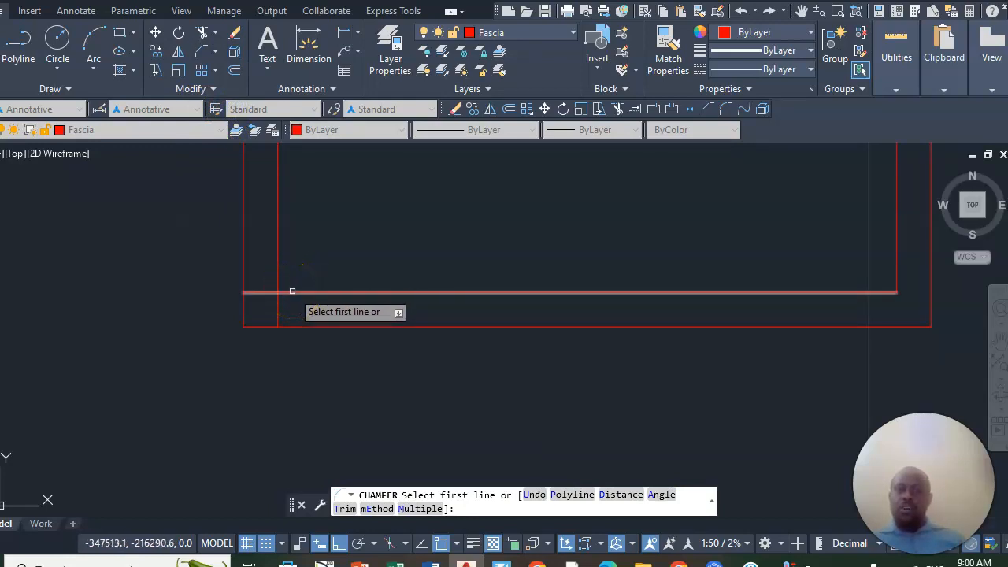
{"action": "left_click", "coordinate": [291, 290]}
{"action": "left_click", "coordinate": [276, 267]}
- Repeat the Chamfer on the inner right and inner upper wall lines to close the upper-right corner
{"action": "scroll", "coordinate": [281, 326], "scroll_direction": "down", "scroll_amount": 3}
{"action": "scroll", "coordinate": [324, 213], "scroll_direction": "up", "scroll_amount": 3}
{"action": "right_click", "coordinate": [324, 213]}
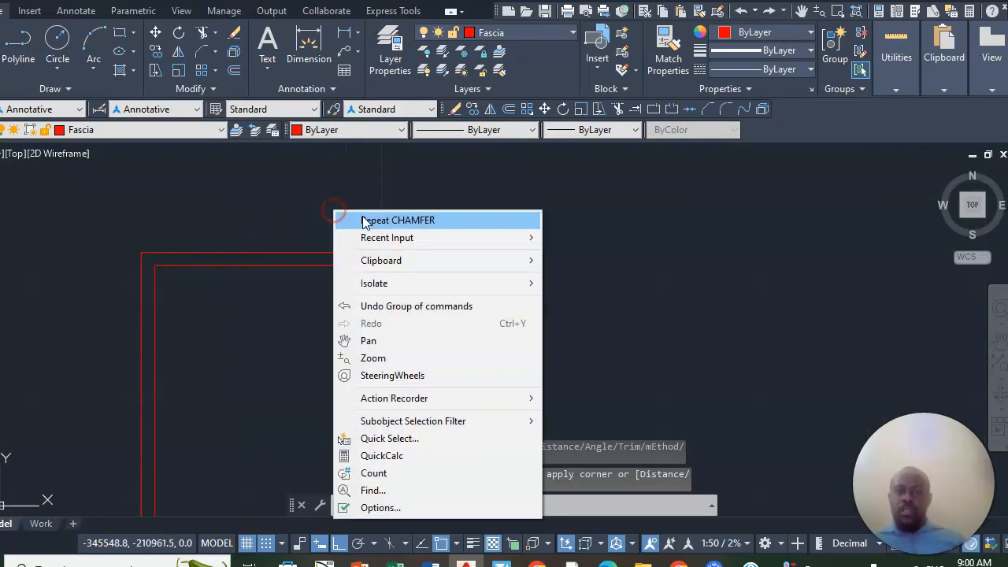
{"action": "left_click", "coordinate": [370, 218]}
{"action": "scroll", "coordinate": [394, 285], "scroll_direction": "up", "scroll_amount": 2}
{"action": "left_click", "coordinate": [394, 293]}
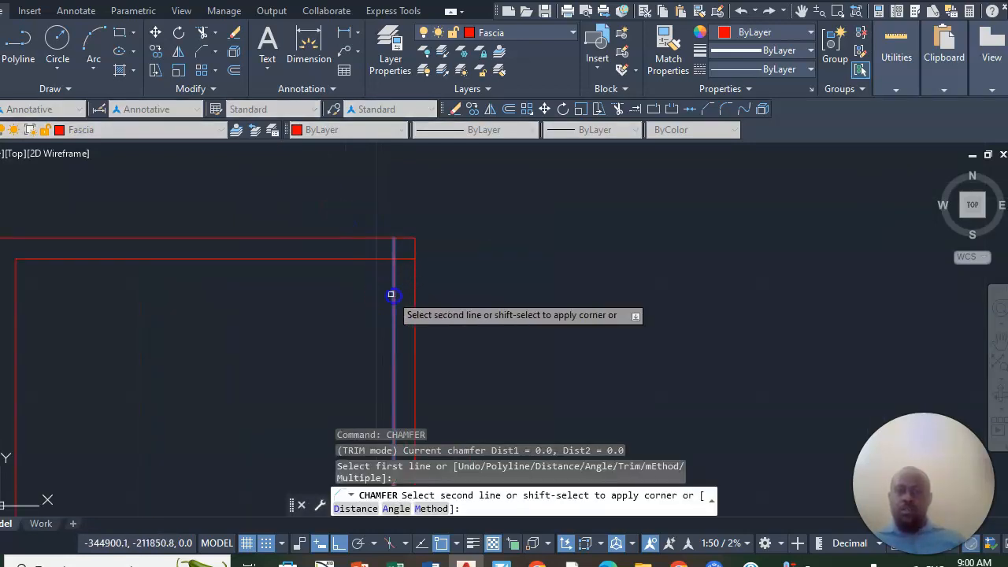
{"action": "left_click", "coordinate": [379, 257]}
{"action": "scroll", "coordinate": [441, 197], "scroll_direction": "down", "scroll_amount": 3}
{"action": "scroll", "coordinate": [451, 204], "scroll_direction": "down", "scroll_amount": 2}
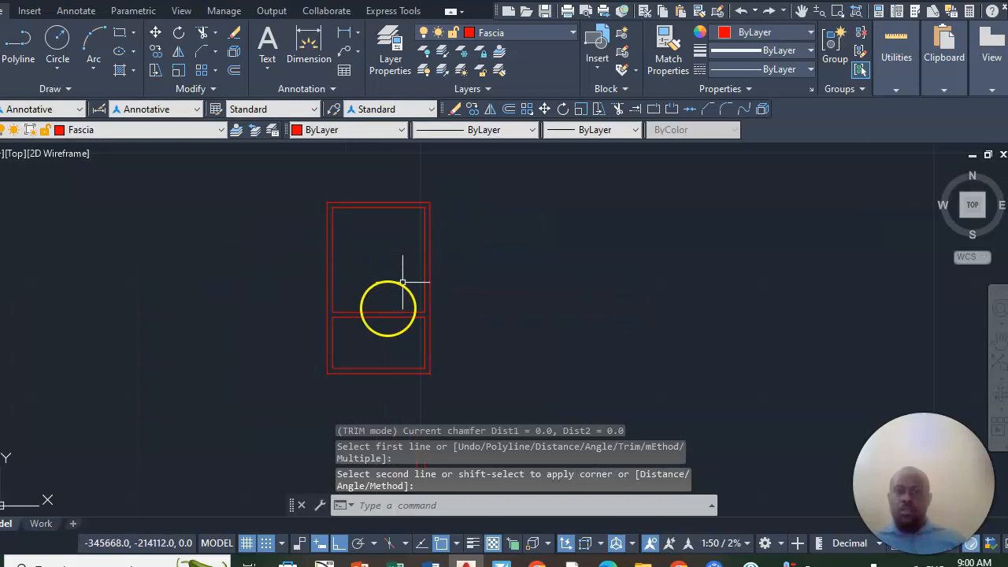
{"action": "scroll", "coordinate": [386, 353], "scroll_direction": "up", "scroll_amount": 4}
{"action": "scroll", "coordinate": [401, 396], "scroll_direction": "down", "scroll_amount": 4}
{"action": "scroll", "coordinate": [378, 373], "scroll_direction": "up", "scroll_amount": 4}
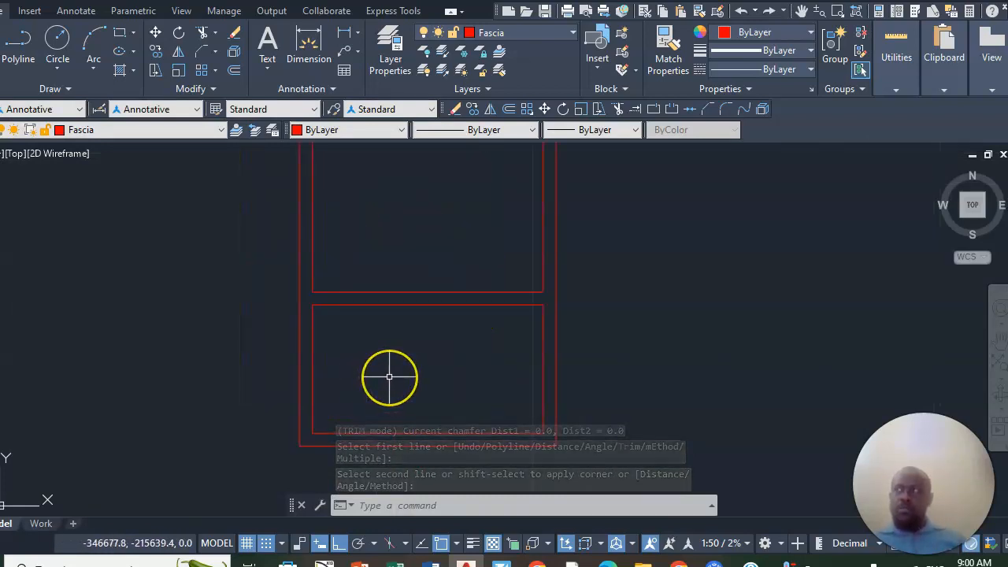
{"action": "scroll", "coordinate": [389, 376], "scroll_direction": "down", "scroll_amount": 4}
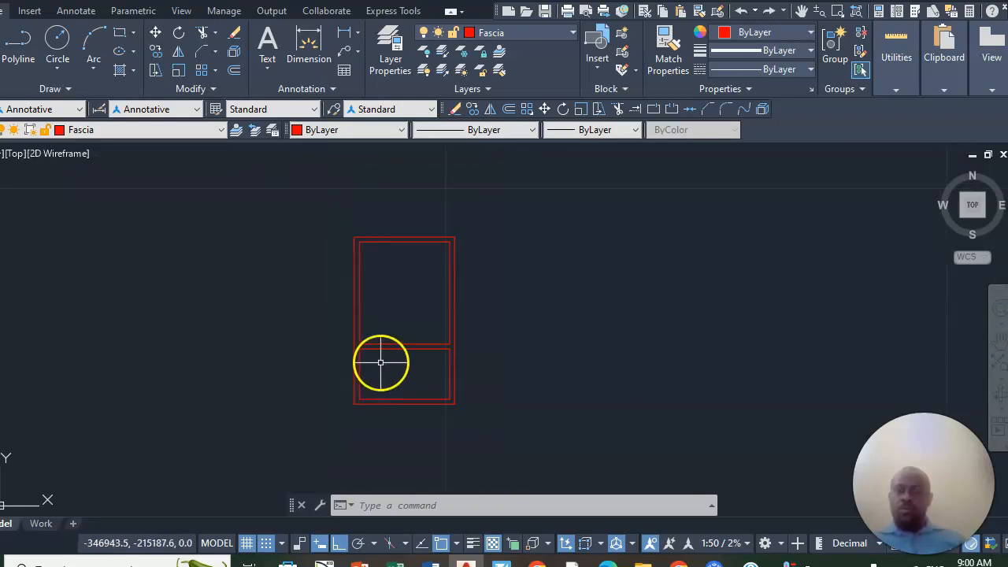
{"action": "scroll", "coordinate": [425, 310], "scroll_direction": "up", "scroll_amount": 4}
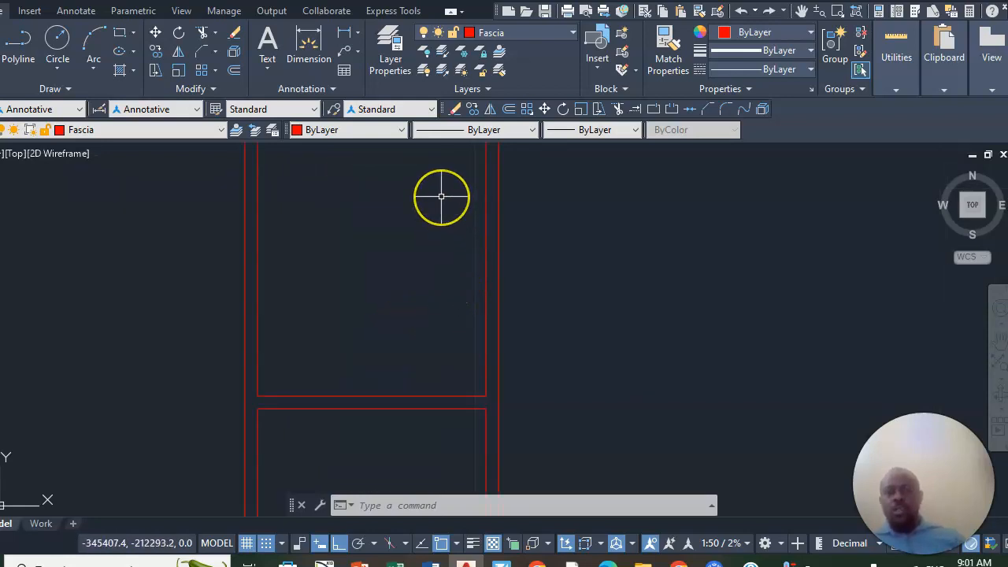
{"action": "scroll", "coordinate": [356, 306], "scroll_direction": "down", "scroll_amount": 4}
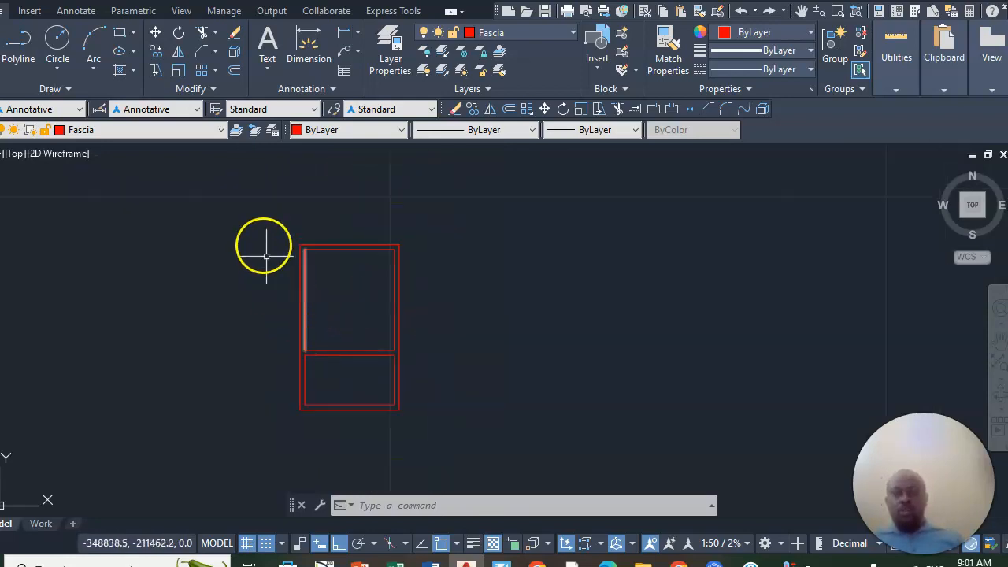
- Draw a short horizontal line across the thickness of the upper room's right wall, starting from the inner line's midpoint
{"action": "scroll", "coordinate": [307, 208], "scroll_direction": "up", "scroll_amount": 2}
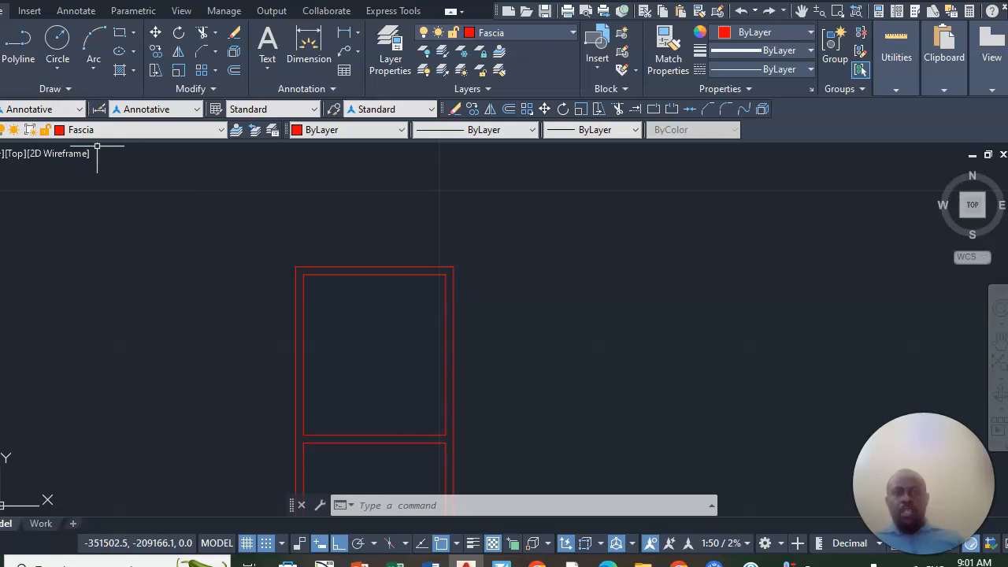
{"action": "left_click", "coordinate": [1, 43]}
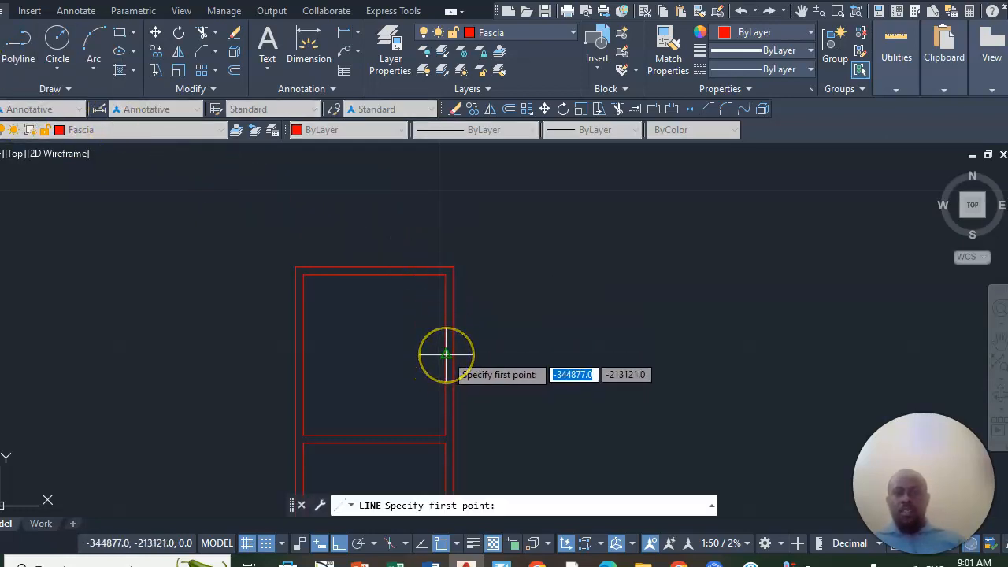
{"action": "scroll", "coordinate": [446, 354], "scroll_direction": "up", "scroll_amount": 3}
{"action": "scroll", "coordinate": [452, 296], "scroll_direction": "down", "scroll_amount": 2}
{"action": "scroll", "coordinate": [448, 328], "scroll_direction": "up", "scroll_amount": 3}
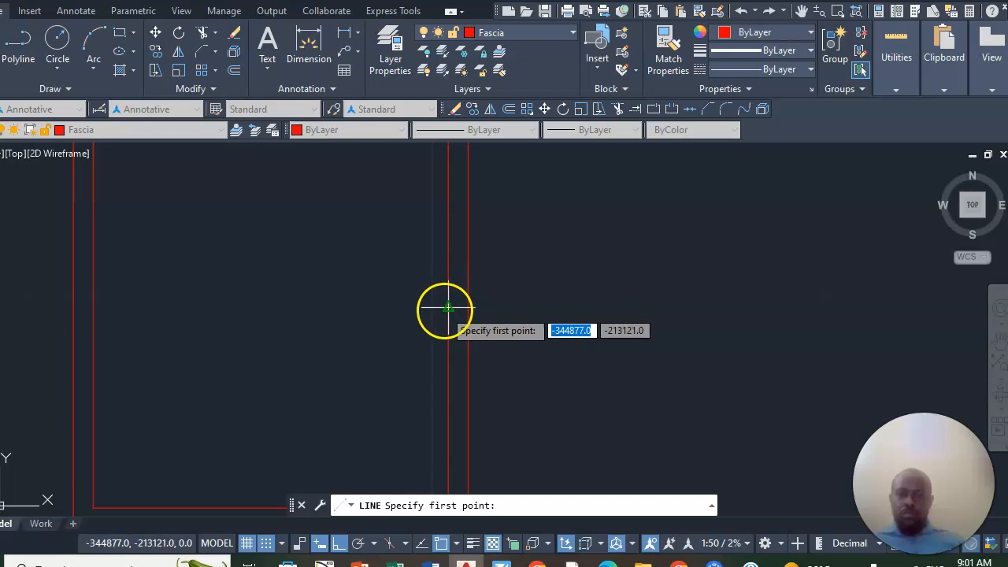
{"action": "left_click", "coordinate": [446, 307]}
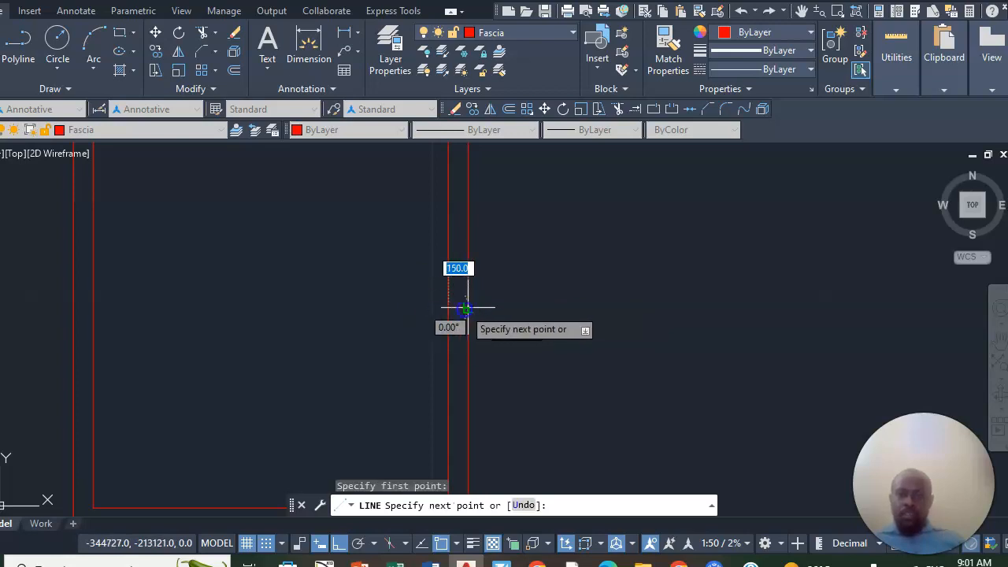
{"action": "left_click", "coordinate": [467, 308]}
{"action": "right_click", "coordinate": [468, 308]}
{"action": "left_click", "coordinate": [499, 316]}
- Offset the short line across the right wall 600 upward and 600 downward to mark the opening's edges
{"action": "scroll", "coordinate": [499, 310], "scroll_direction": "down", "scroll_amount": 4}
{"action": "scroll", "coordinate": [494, 308], "scroll_direction": "up", "scroll_amount": 4}
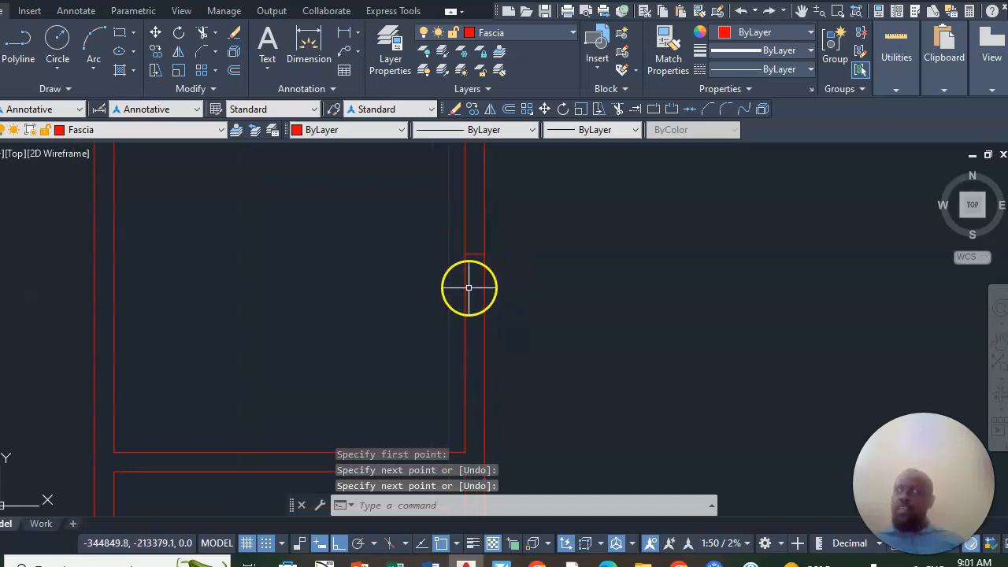
{"action": "scroll", "coordinate": [465, 225], "scroll_direction": "up", "scroll_amount": 2}
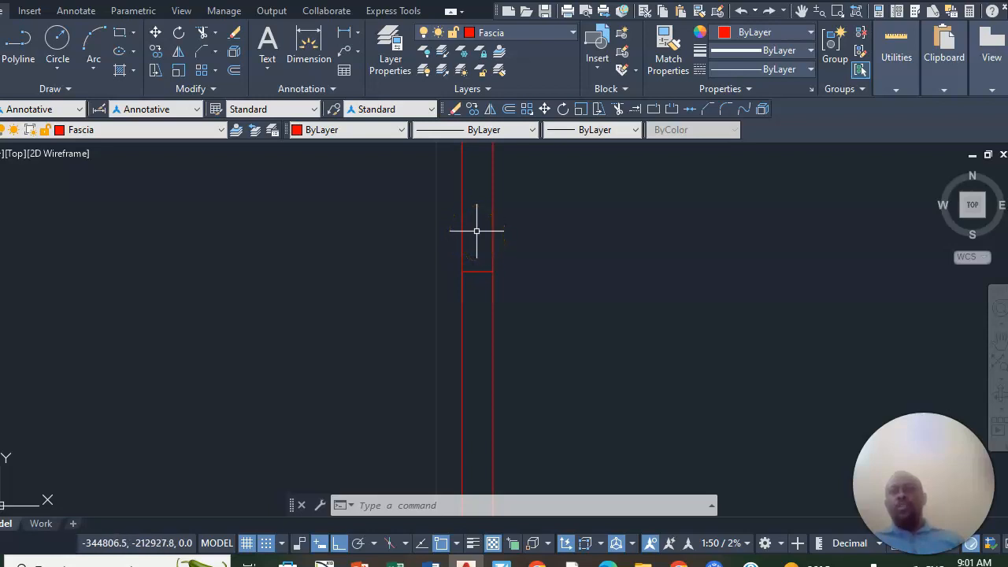
{"action": "left_click", "coordinate": [235, 71]}
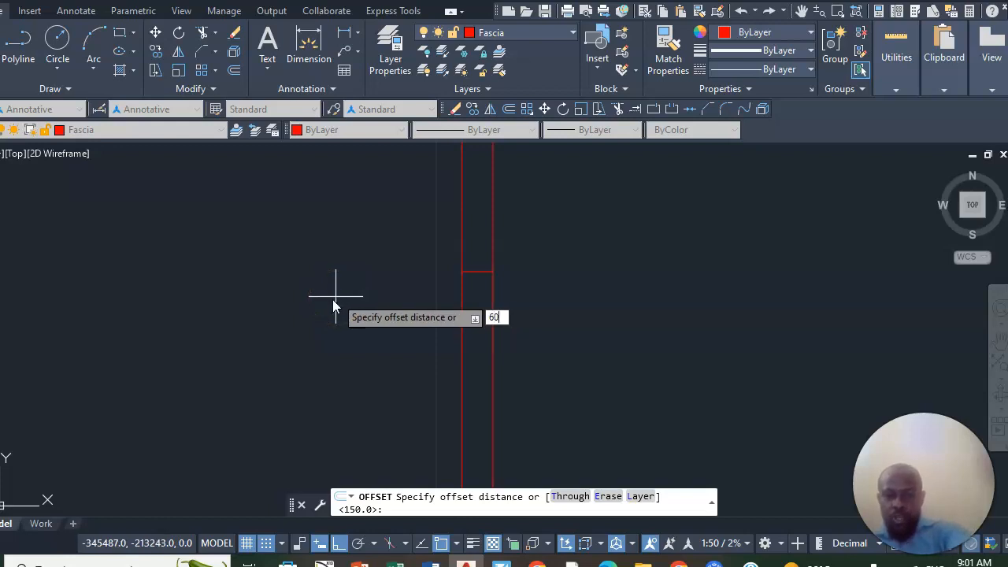
{"action": "key", "text": "Return"}
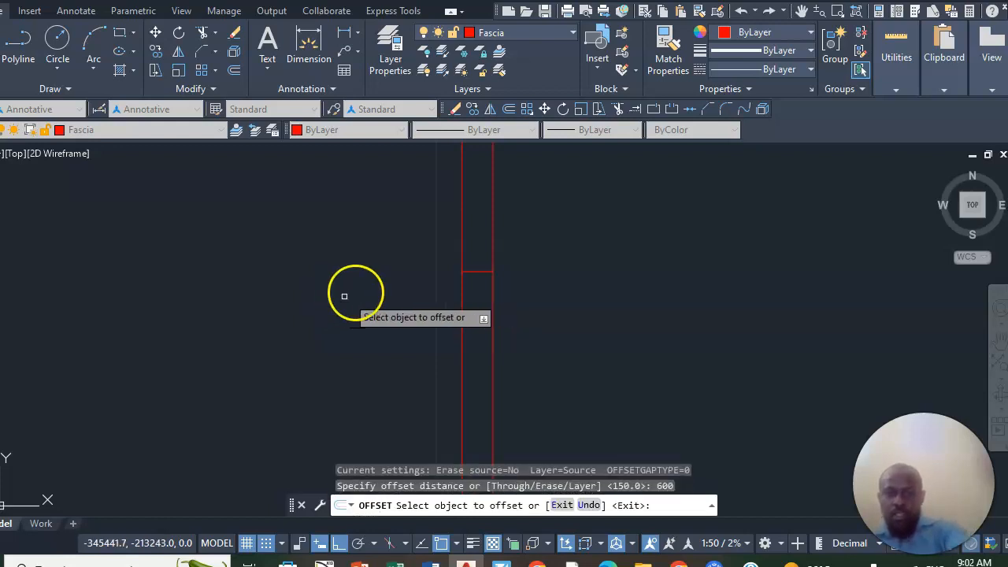
{"action": "left_click", "coordinate": [475, 272]}
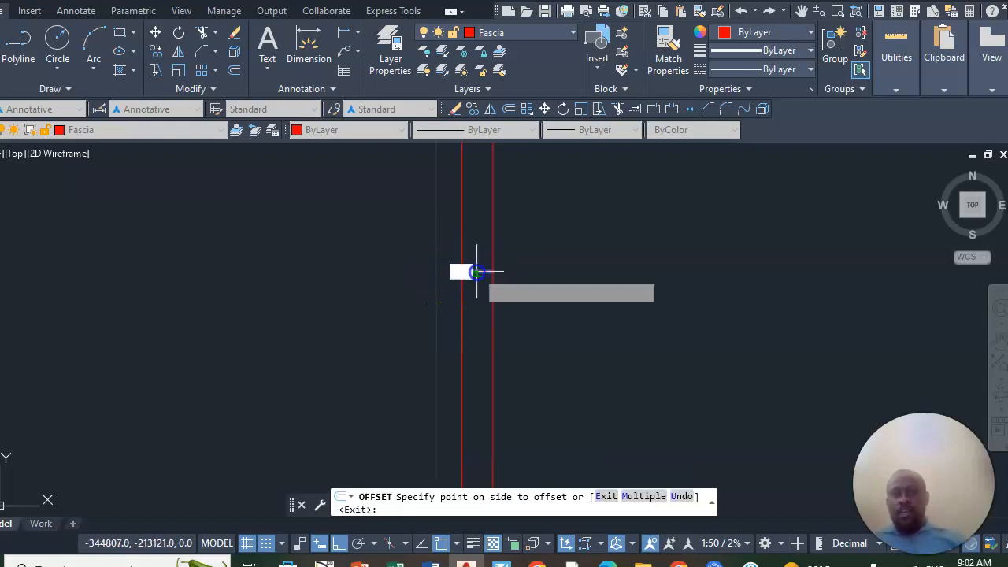
{"action": "left_click", "coordinate": [483, 184]}
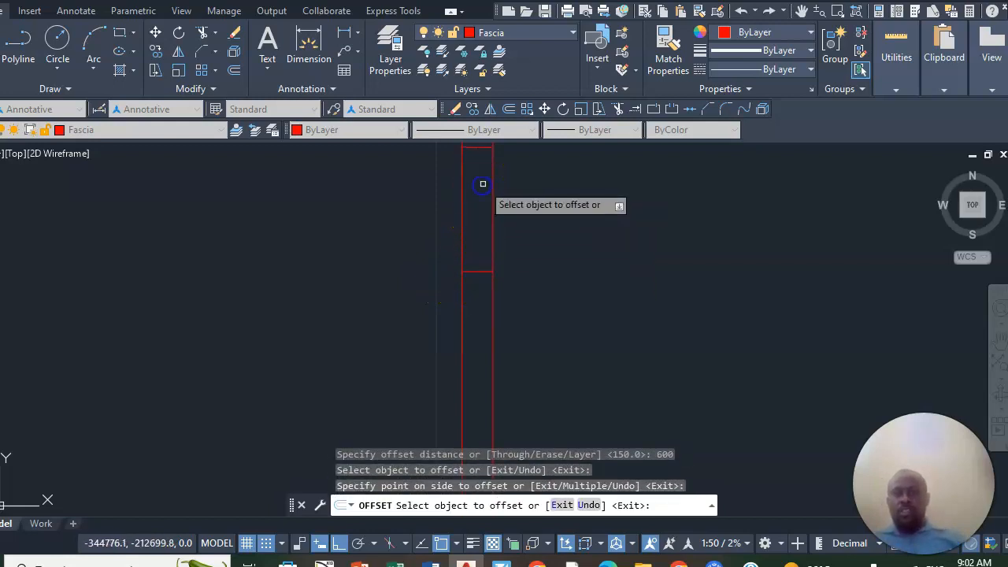
{"action": "scroll", "coordinate": [483, 197], "scroll_direction": "down", "scroll_amount": 3}
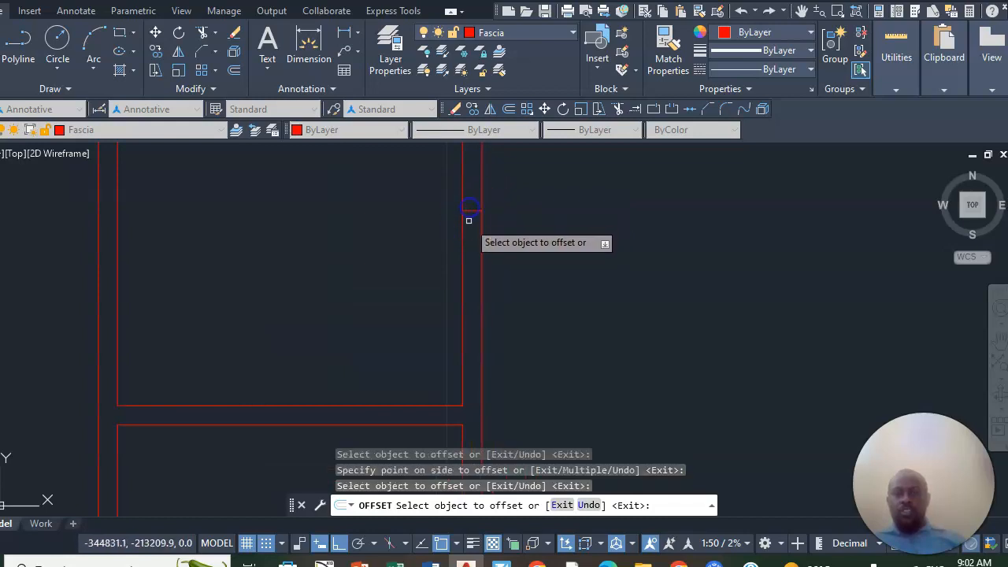
{"action": "left_click", "coordinate": [469, 211]}
{"action": "left_click", "coordinate": [471, 267]}
{"action": "scroll", "coordinate": [430, 322], "scroll_direction": "down", "scroll_amount": 3}
{"action": "scroll", "coordinate": [430, 323], "scroll_direction": "up", "scroll_amount": 2}
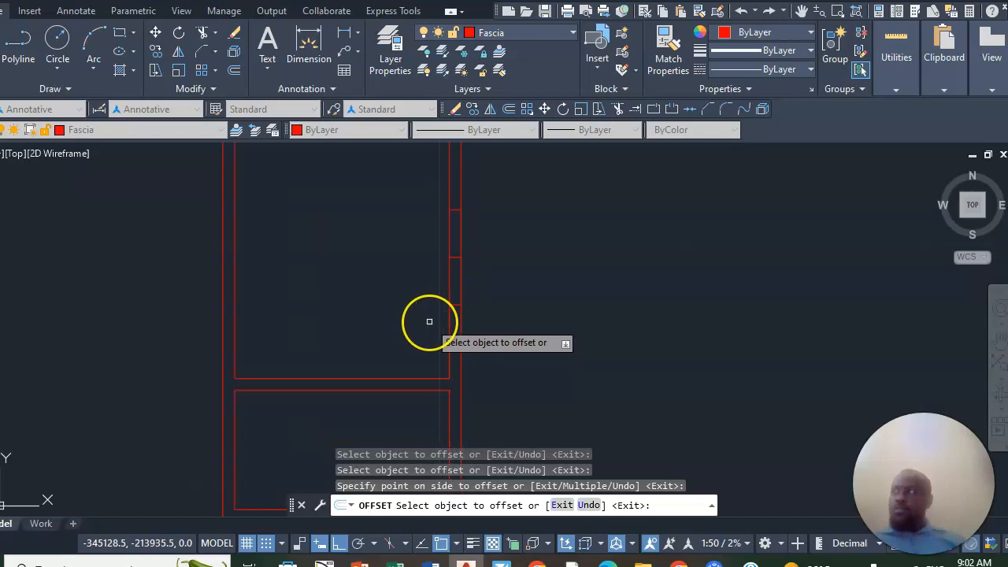
- Trim away the right wall's lines and the middle cross line between the two offset lines to cut the opening
{"action": "scroll", "coordinate": [460, 236], "scroll_direction": "up", "scroll_amount": 4}
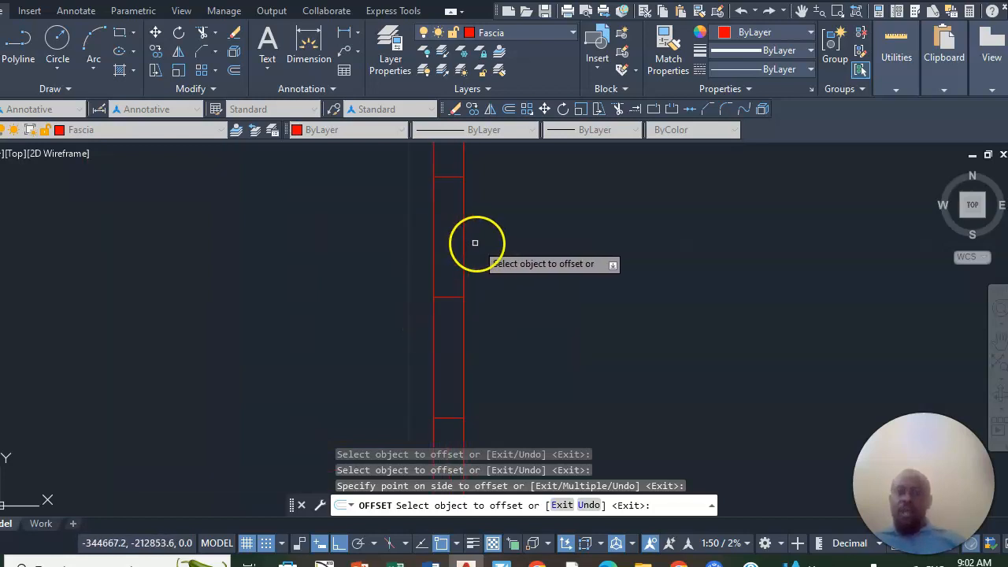
{"action": "left_click", "coordinate": [205, 33]}
{"action": "scroll", "coordinate": [454, 234], "scroll_direction": "down", "scroll_amount": 2}
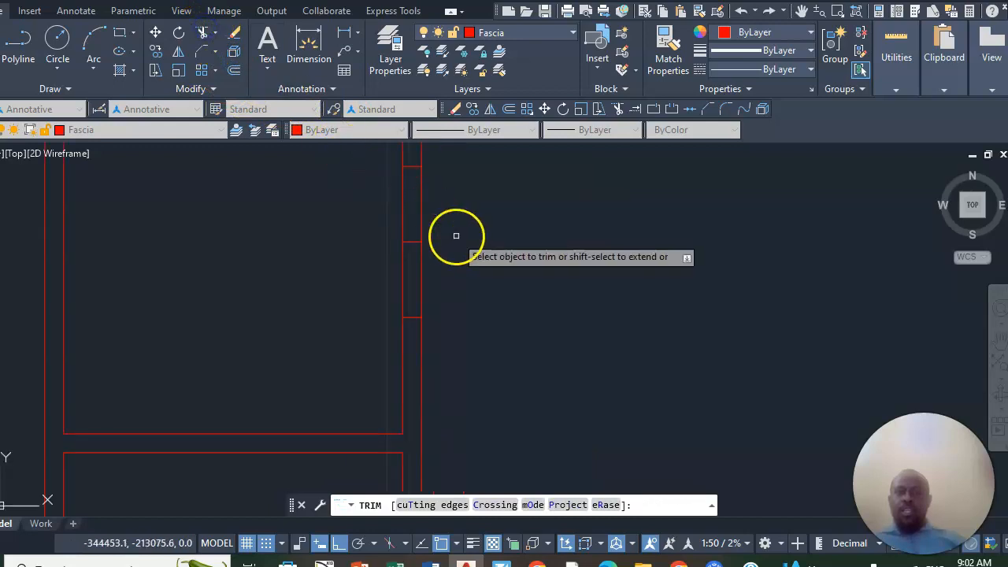
{"action": "left_click", "coordinate": [426, 205]}
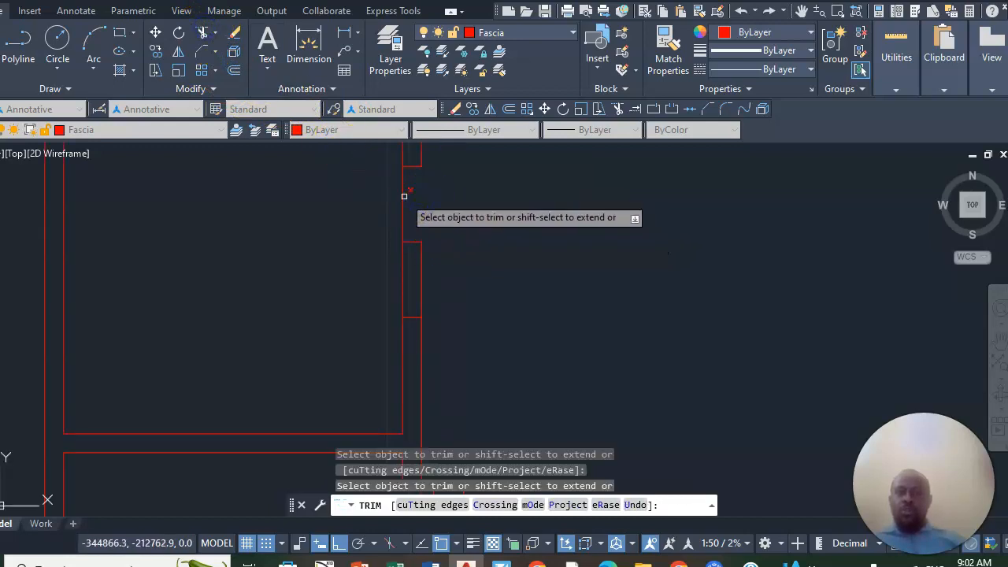
{"action": "mouse_move", "coordinate": [407, 226]}
{"action": "left_mouse_down"}
{"action": "mouse_move", "coordinate": [424, 264]}
{"action": "mouse_move", "coordinate": [385, 265]}
{"action": "left_mouse_up"}
{"action": "scroll", "coordinate": [386, 236], "scroll_direction": "down", "scroll_amount": 3}
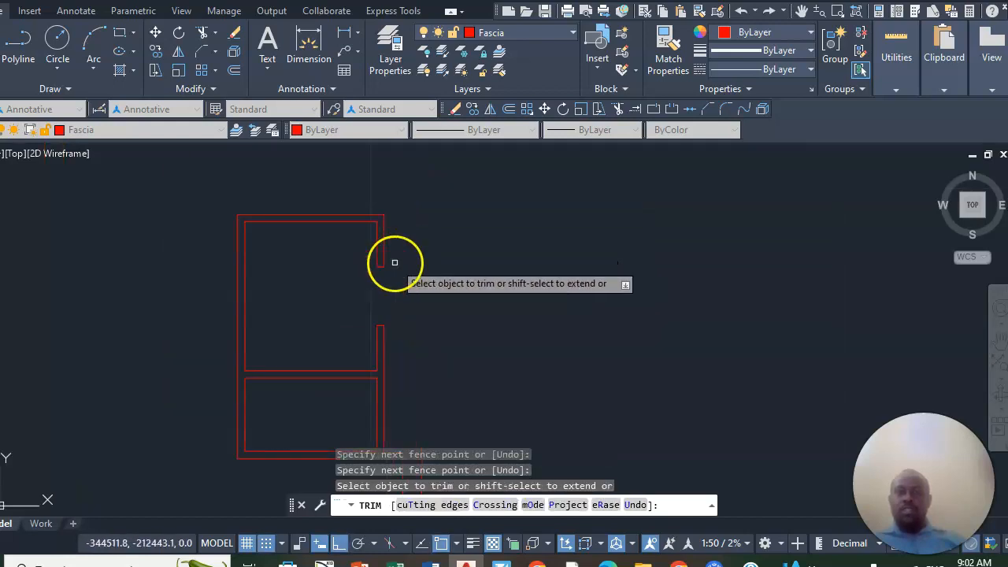
{"action": "scroll", "coordinate": [376, 300], "scroll_direction": "up", "scroll_amount": 4}
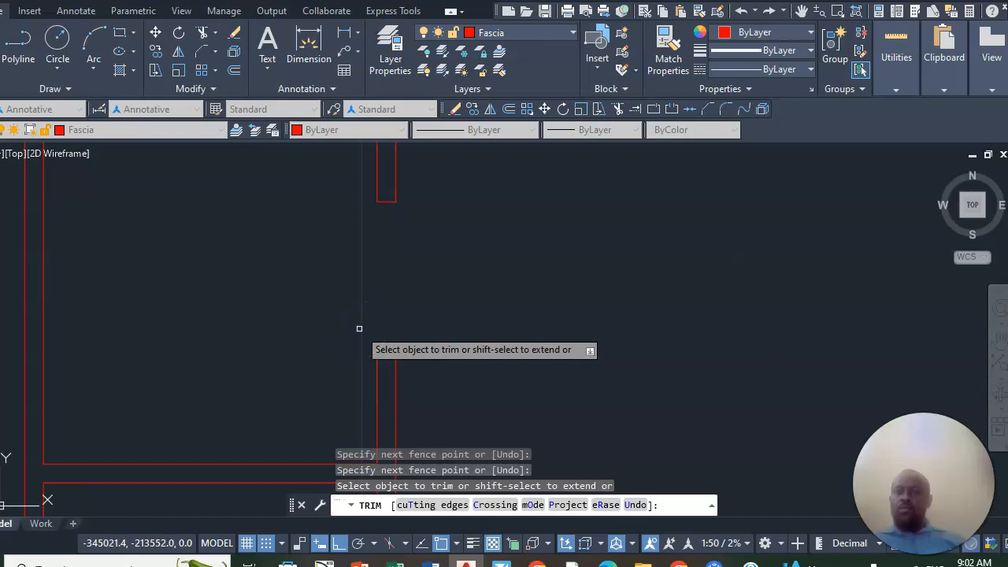
{"action": "right_click", "coordinate": [432, 252]}
{"action": "left_click", "coordinate": [456, 260]}
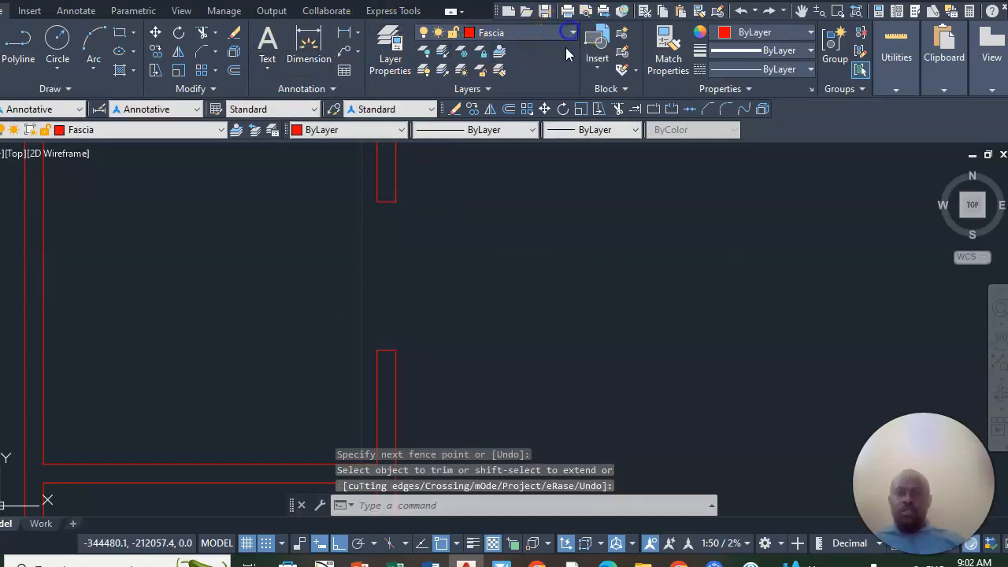
- Make the walls layer current
{"action": "left_click", "coordinate": [516, 33]}
{"action": "scroll", "coordinate": [504, 287], "scroll_direction": "down", "scroll_amount": 7}
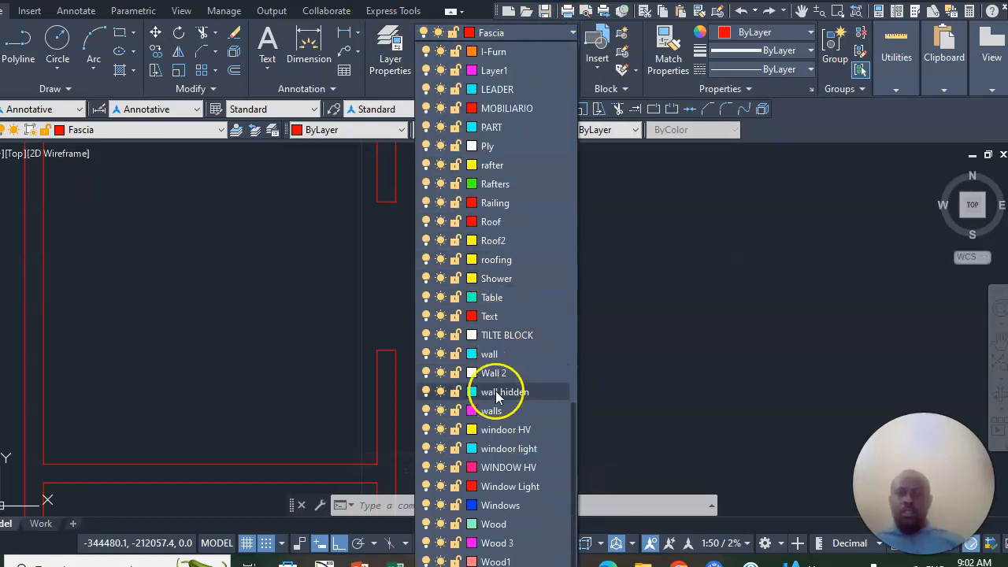
{"action": "left_click", "coordinate": [492, 411]}
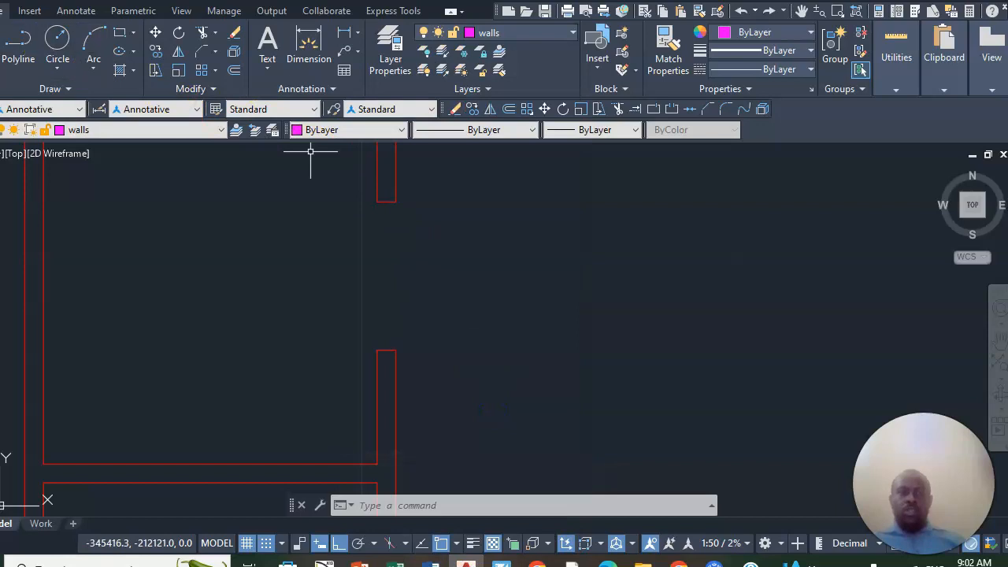
- Draw a short vertical reference line on the walls layer in the empty space right of the floor plan
{"action": "left_click", "coordinate": [1, 43]}
{"action": "scroll", "coordinate": [369, 294], "scroll_direction": "down", "scroll_amount": 5}
{"action": "left_click", "coordinate": [457, 233]}
{"action": "left_click", "coordinate": [506, 299]}
{"action": "right_click", "coordinate": [506, 299]}
{"action": "left_click", "coordinate": [558, 299]}
- Match the properties of the vertical reference line onto the entire floor plan
{"action": "left_click", "coordinate": [666, 46]}
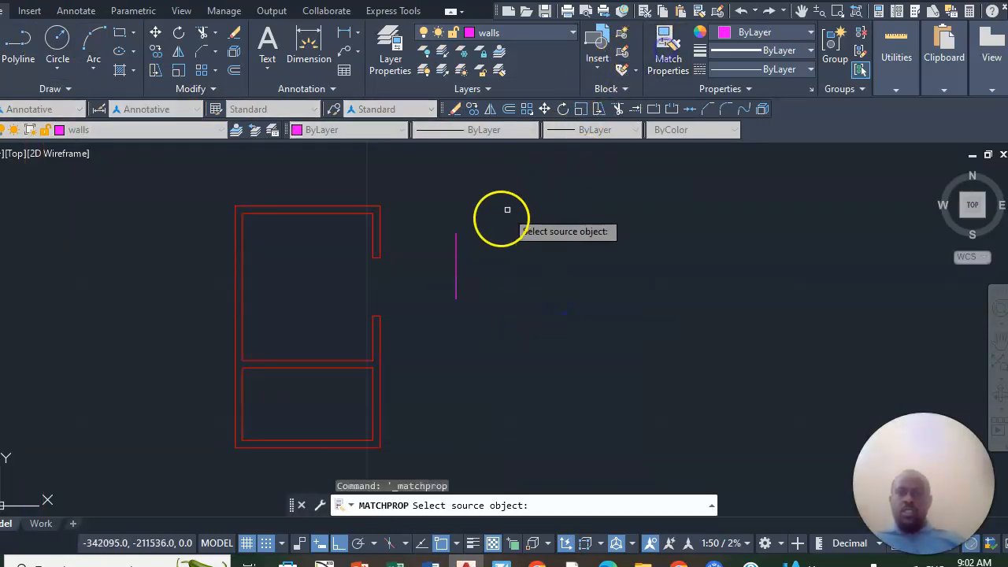
{"action": "left_click", "coordinate": [456, 266]}
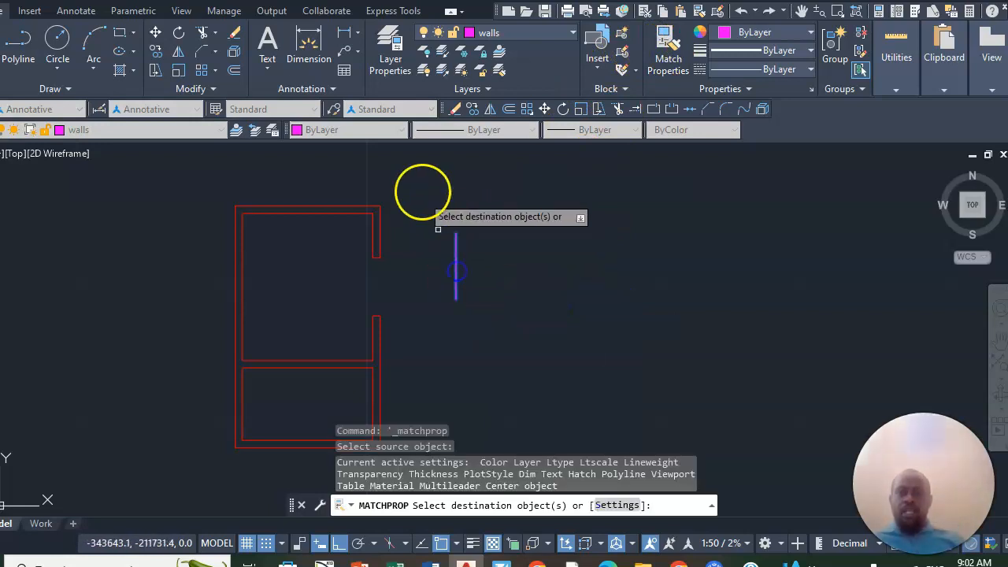
{"action": "scroll", "coordinate": [414, 168], "scroll_direction": "down", "scroll_amount": 4}
{"action": "left_click", "coordinate": [426, 169]}
{"action": "left_click", "coordinate": [308, 308]}
{"action": "right_click", "coordinate": [309, 211]}
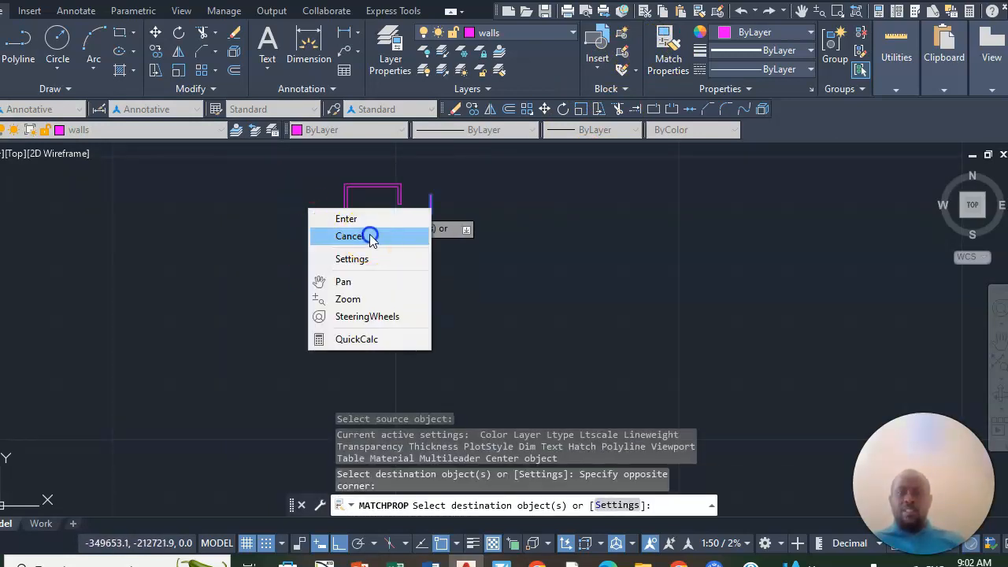
{"action": "left_click", "coordinate": [371, 237]}
{"action": "scroll", "coordinate": [389, 161], "scroll_direction": "up", "scroll_amount": 4}
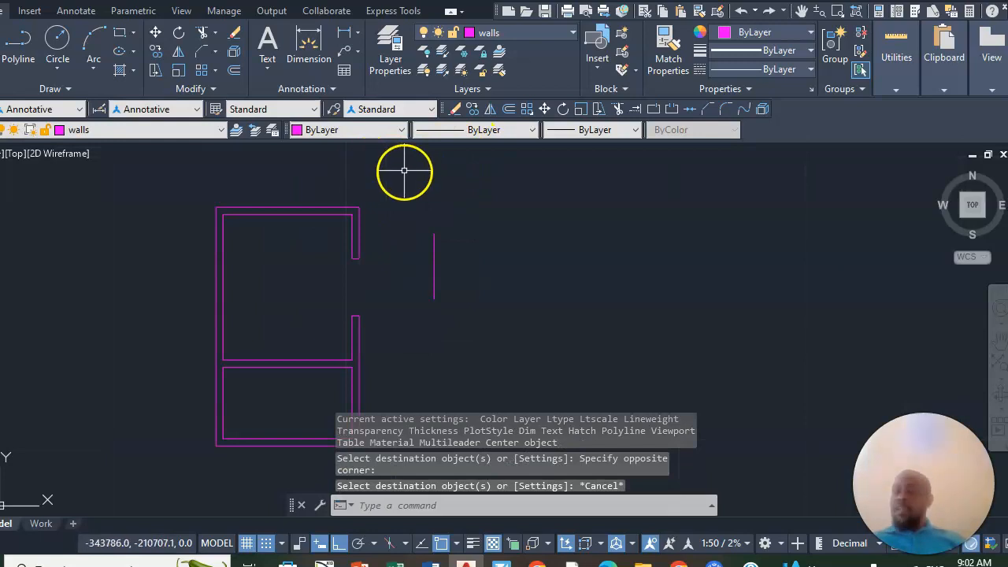
- On the WINDOW HV layer, draw the window's centre line between the midpoints of the right wall opening's two ends
{"action": "left_click", "coordinate": [572, 33]}
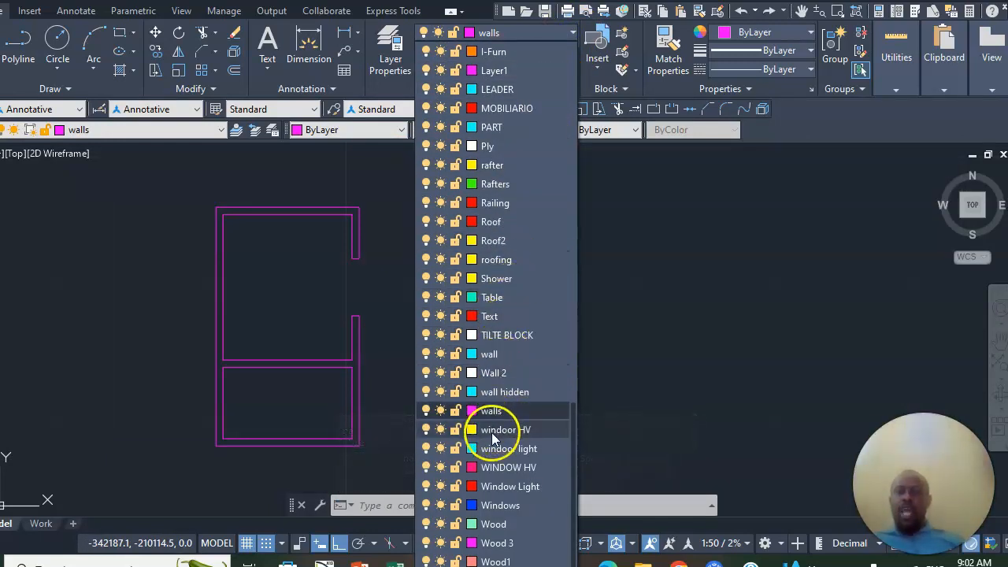
{"action": "left_click", "coordinate": [512, 468]}
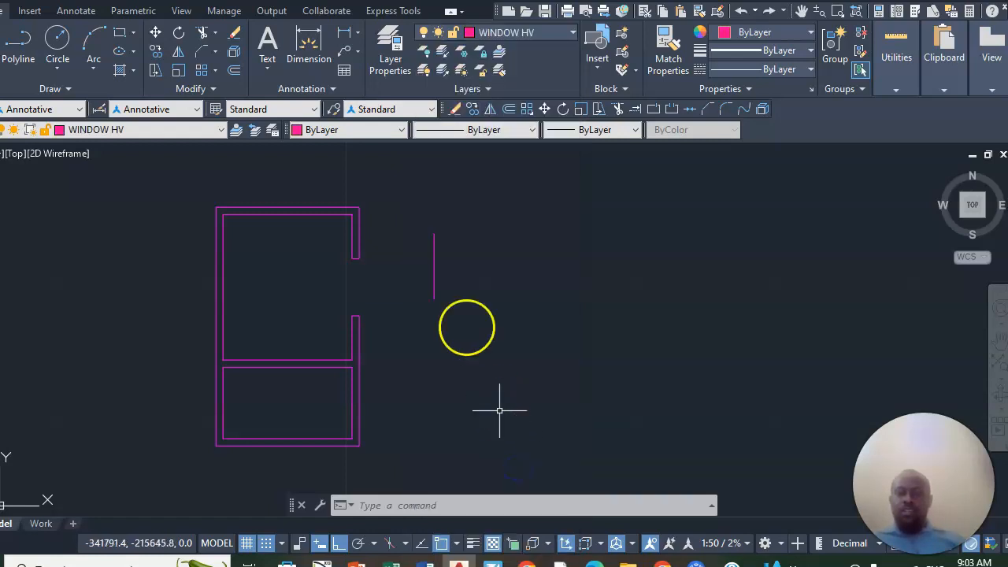
{"action": "key", "text": "l"}
{"action": "key", "text": "Return"}
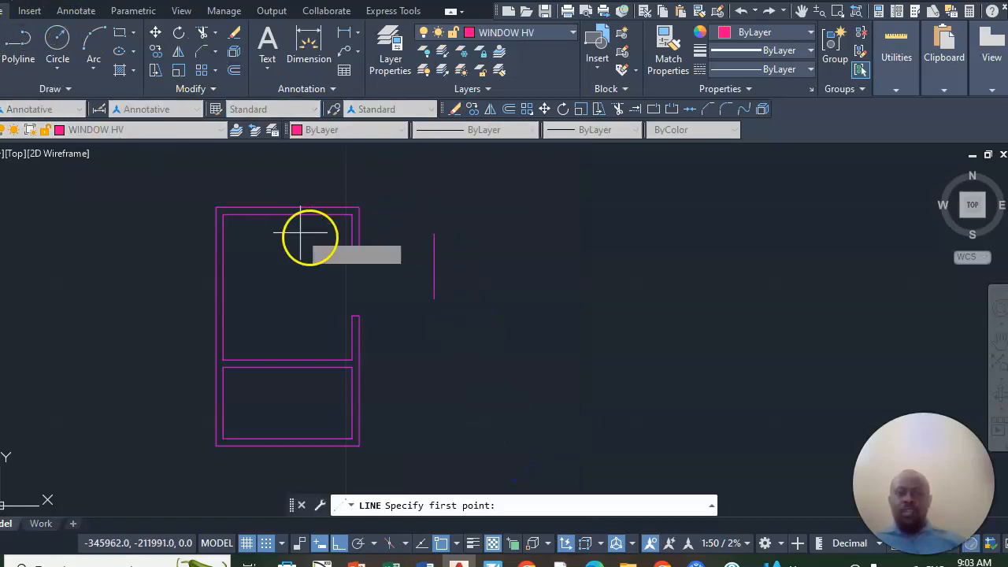
{"action": "scroll", "coordinate": [367, 264], "scroll_direction": "up", "scroll_amount": 6}
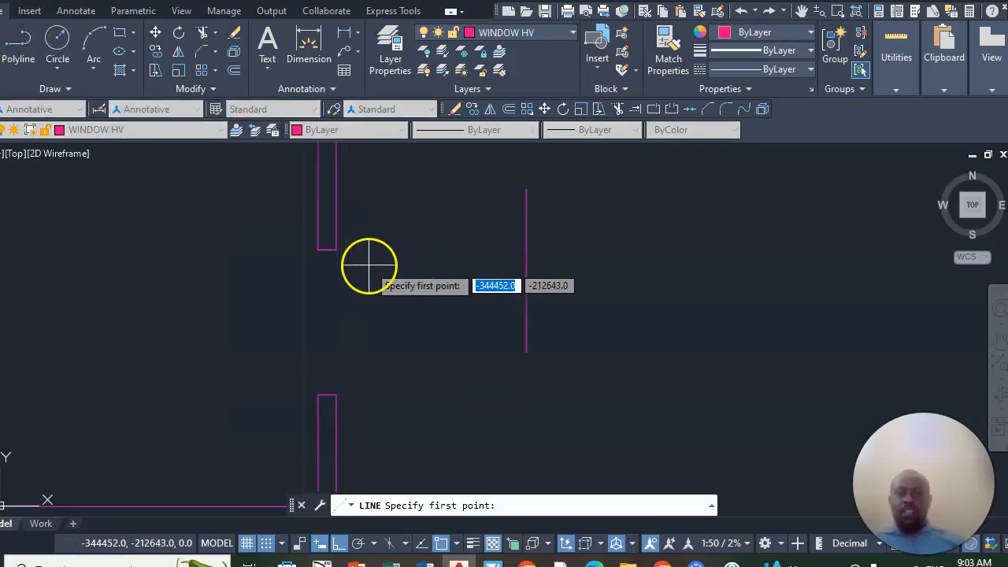
{"action": "left_click", "coordinate": [323, 246]}
{"action": "scroll", "coordinate": [323, 246], "scroll_direction": "down", "scroll_amount": 2}
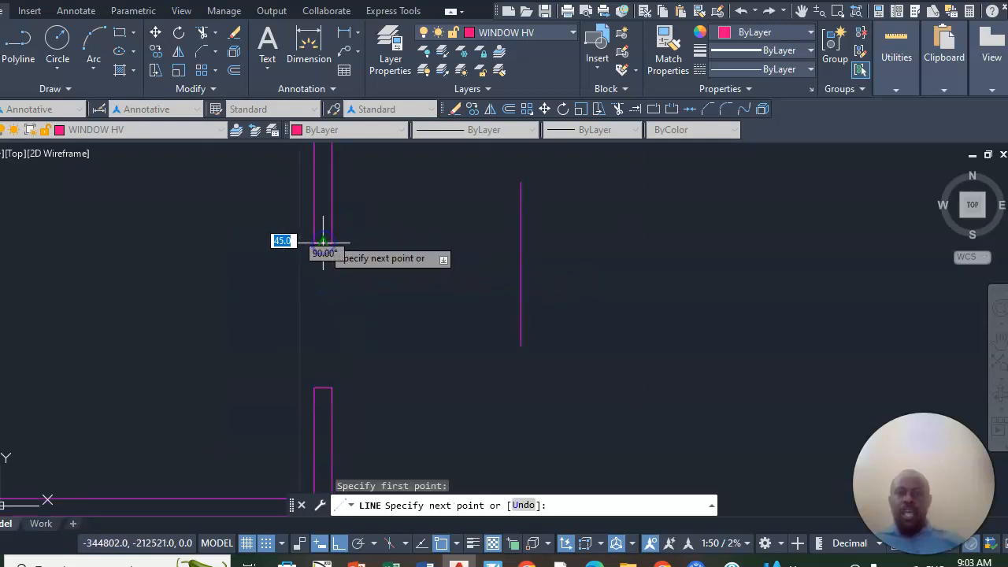
{"action": "scroll", "coordinate": [315, 378], "scroll_direction": "up", "scroll_amount": 4}
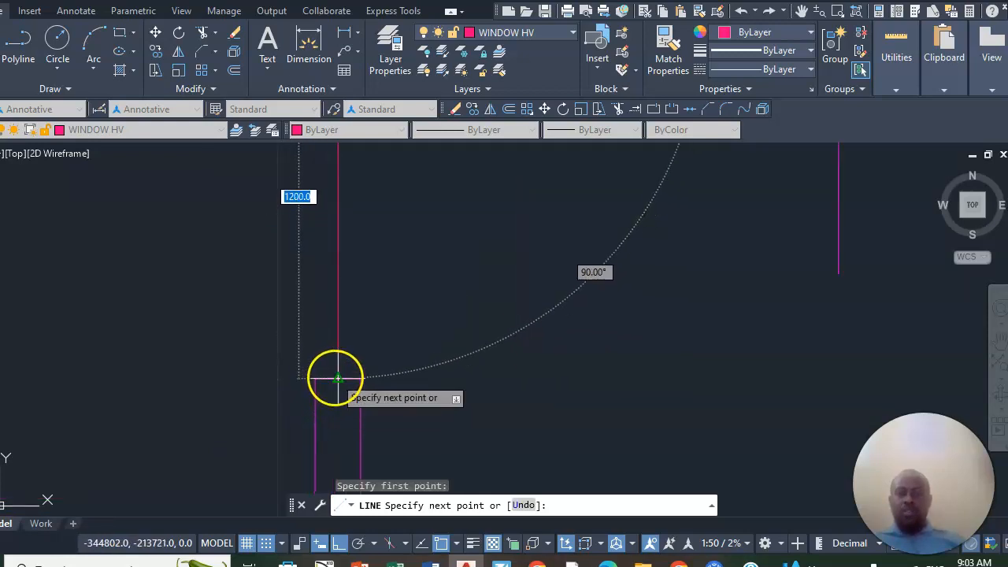
{"action": "right_click", "coordinate": [350, 333]}
{"action": "left_click", "coordinate": [388, 342]}
{"action": "scroll", "coordinate": [378, 343], "scroll_direction": "down", "scroll_amount": 4}
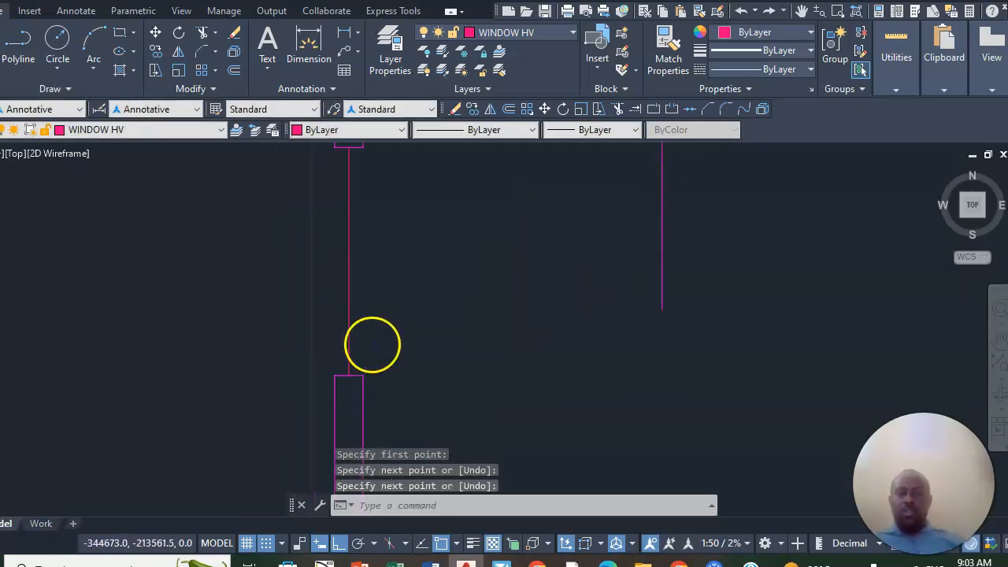
{"action": "scroll", "coordinate": [360, 208], "scroll_direction": "up", "scroll_amount": 2}
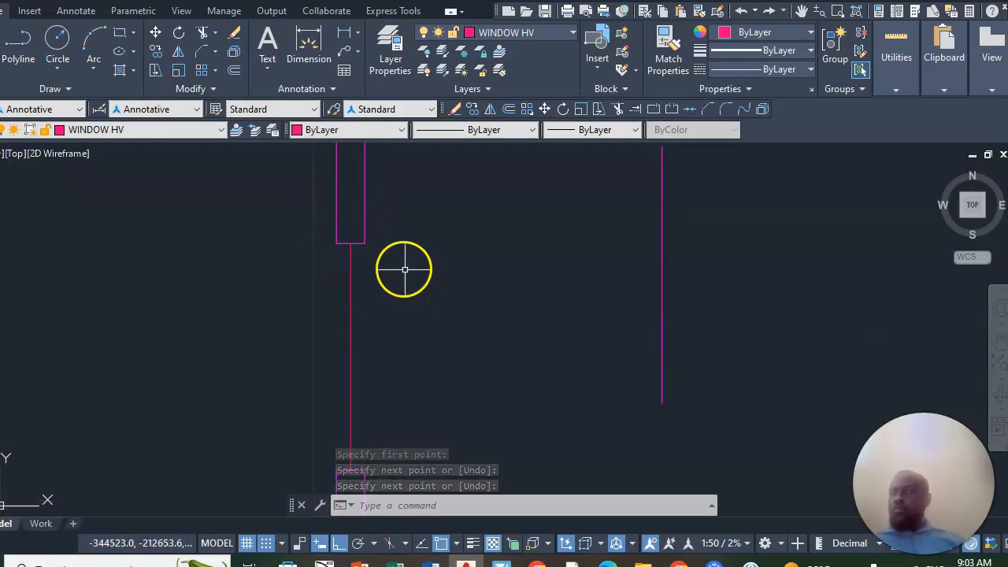
{"action": "scroll", "coordinate": [465, 291], "scroll_direction": "down", "scroll_amount": 2}
{"action": "scroll", "coordinate": [433, 314], "scroll_direction": "up", "scroll_amount": 2}
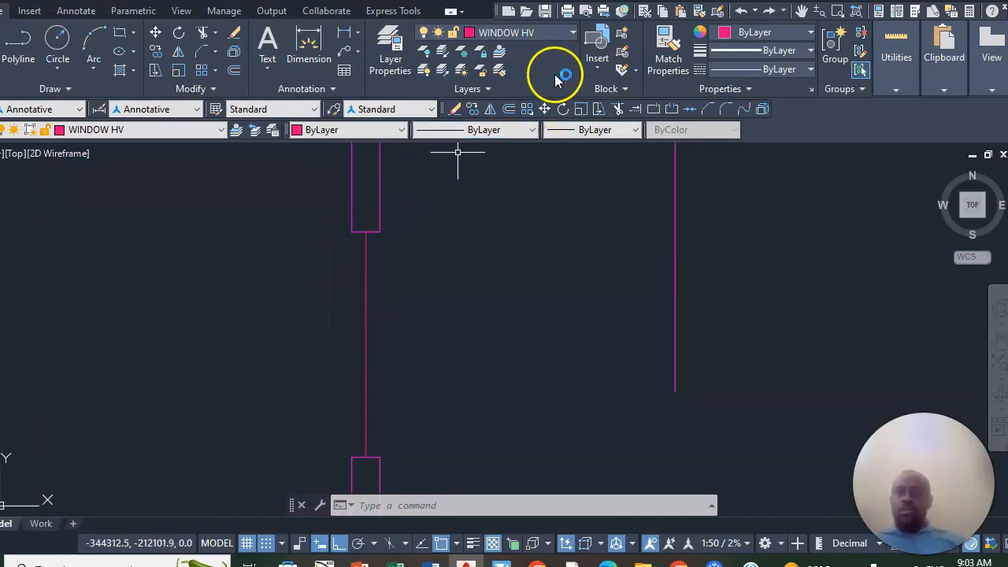
- On the Window Light layer, draw a line across the right wall's opening along the outer wall face
{"action": "left_click", "coordinate": [572, 36]}
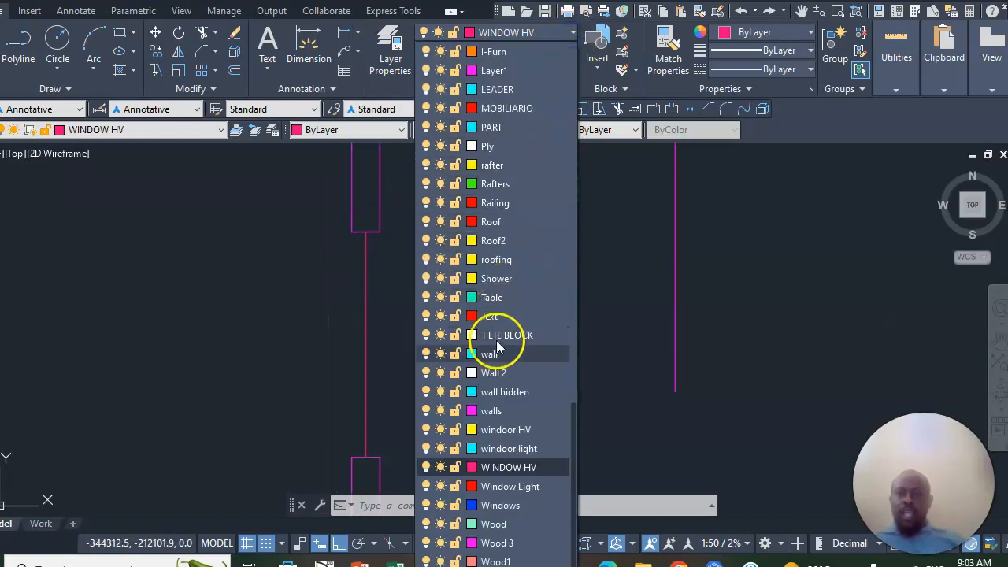
{"action": "left_click", "coordinate": [508, 486]}
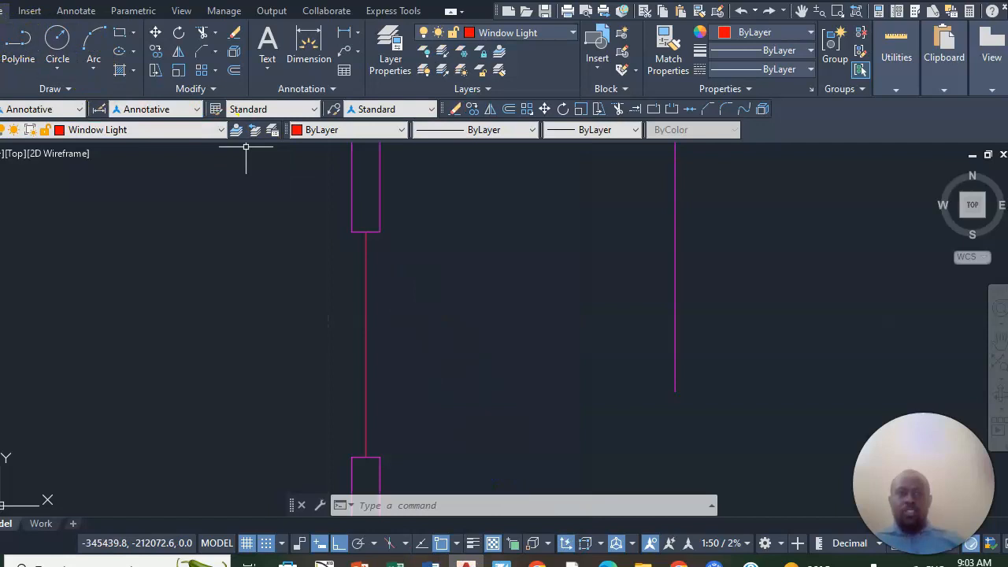
{"action": "type", "text": "l"}
{"action": "key", "text": "Return"}
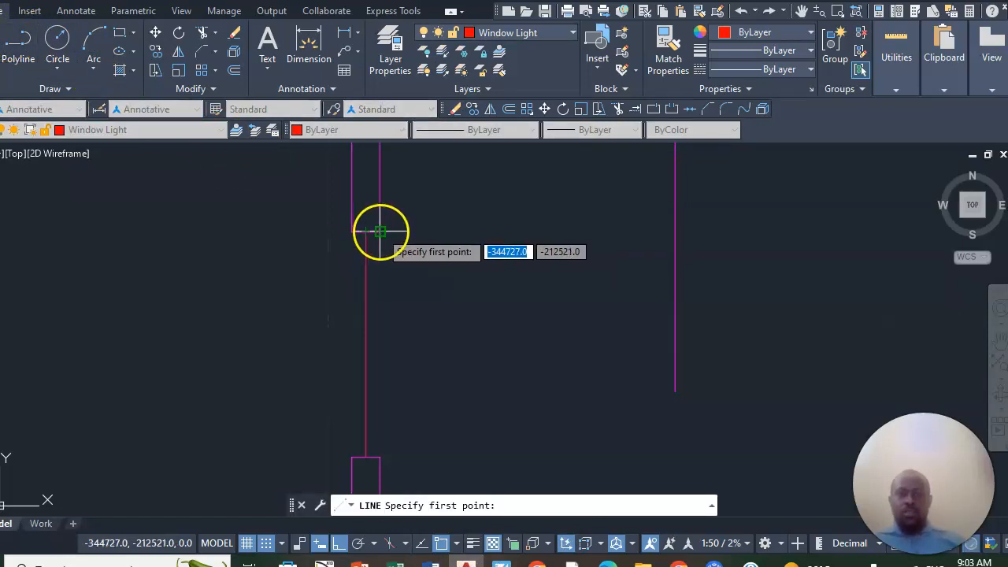
{"action": "left_click", "coordinate": [381, 231]}
{"action": "left_click", "coordinate": [382, 457]}
{"action": "right_click", "coordinate": [417, 322]}
{"action": "left_click", "coordinate": [478, 335]}
- Draw a second Window Light line across the right wall's opening along the inner wall face
{"action": "right_click", "coordinate": [400, 227]}
{"action": "left_click", "coordinate": [431, 235]}
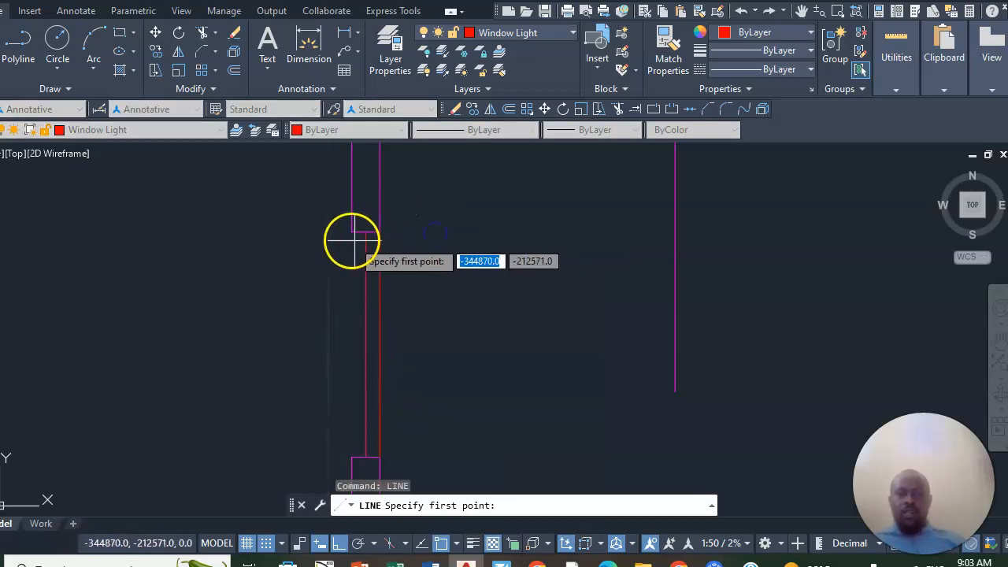
{"action": "left_click", "coordinate": [352, 230]}
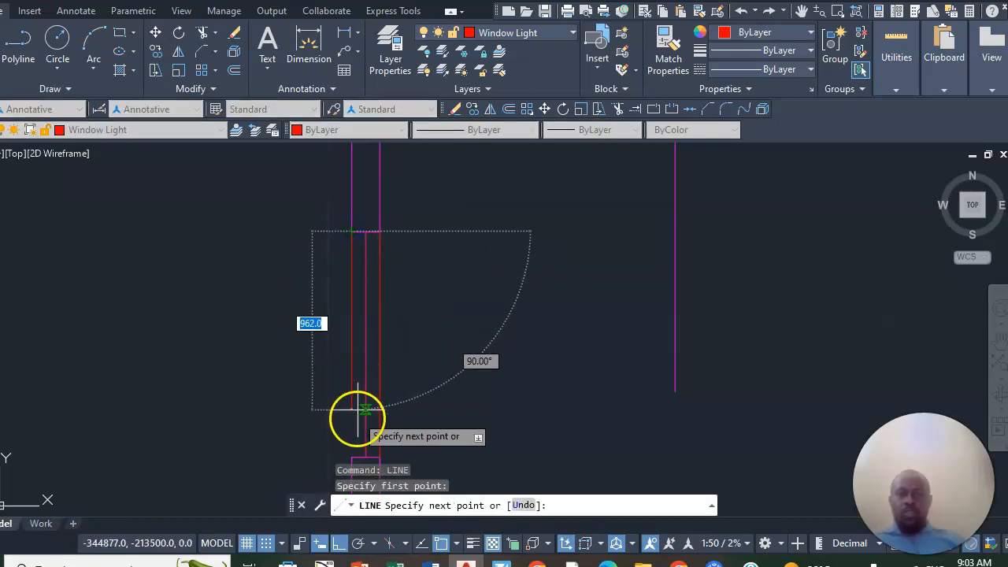
{"action": "left_click", "coordinate": [354, 452]}
{"action": "right_click", "coordinate": [370, 328]}
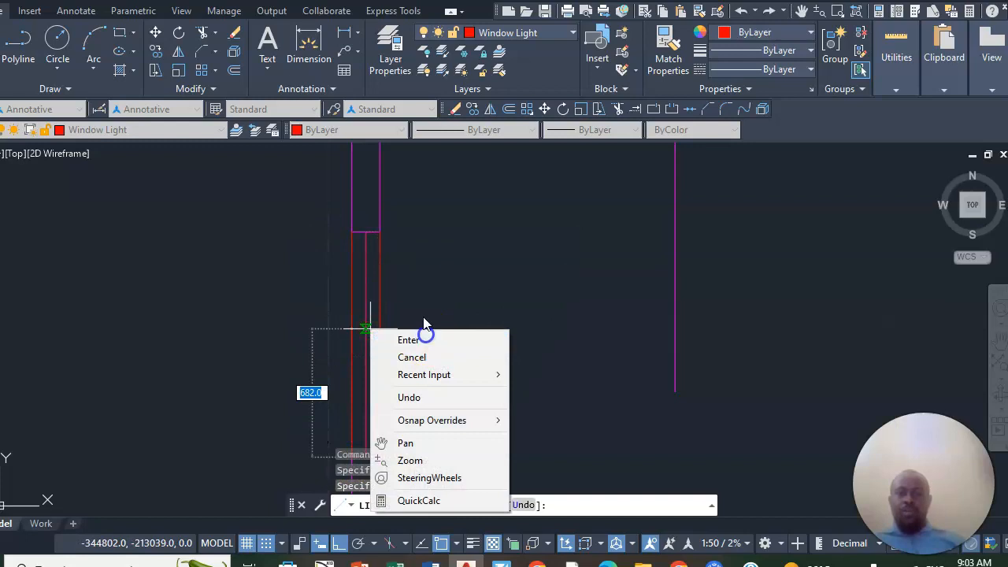
{"action": "left_click", "coordinate": [409, 339]}
- Examine the window lines in the right wall's opening, up close and within the whole plan
{"action": "scroll", "coordinate": [441, 284], "scroll_direction": "down", "scroll_amount": 2}
{"action": "scroll", "coordinate": [432, 308], "scroll_direction": "up", "scroll_amount": 2}
{"action": "scroll", "coordinate": [433, 292], "scroll_direction": "down", "scroll_amount": 2}
{"action": "scroll", "coordinate": [417, 252], "scroll_direction": "up", "scroll_amount": 3}
{"action": "scroll", "coordinate": [432, 274], "scroll_direction": "up", "scroll_amount": 2}
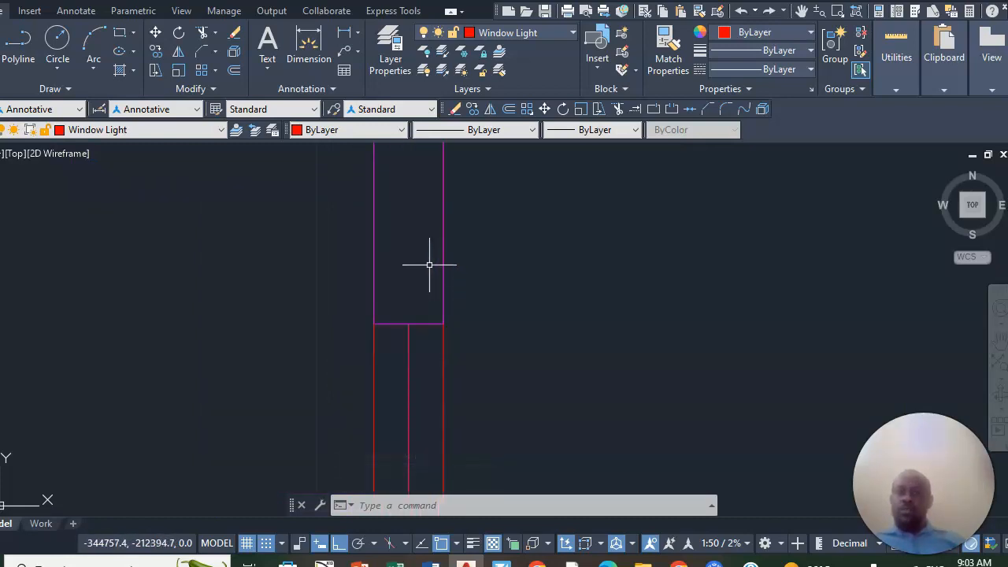
{"action": "scroll", "coordinate": [441, 264], "scroll_direction": "down", "scroll_amount": 3}
{"action": "scroll", "coordinate": [443, 252], "scroll_direction": "down", "scroll_amount": 2}
{"action": "scroll", "coordinate": [433, 276], "scroll_direction": "up", "scroll_amount": 2}
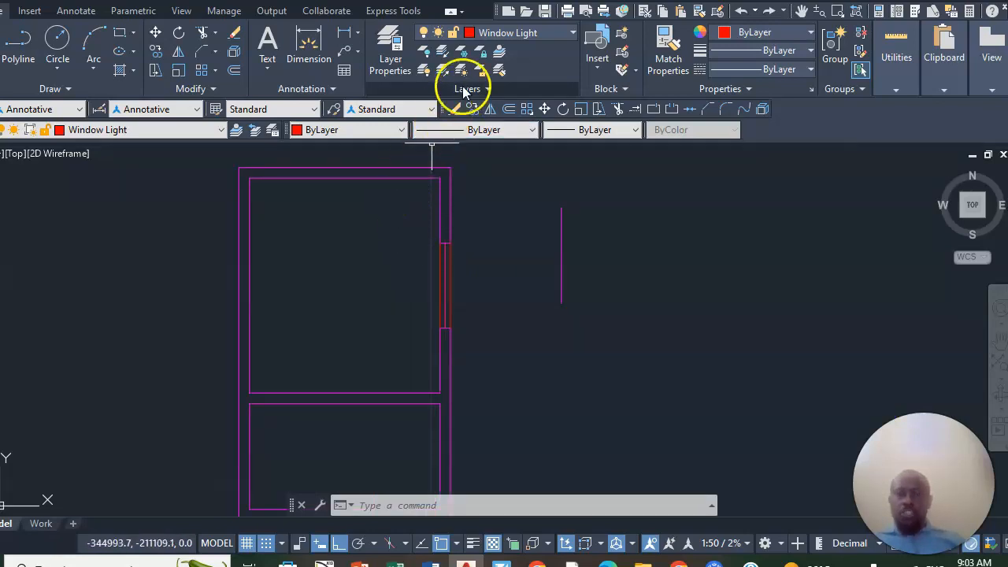
- Change the colour of the walls layer to white
{"action": "left_click", "coordinate": [573, 32]}
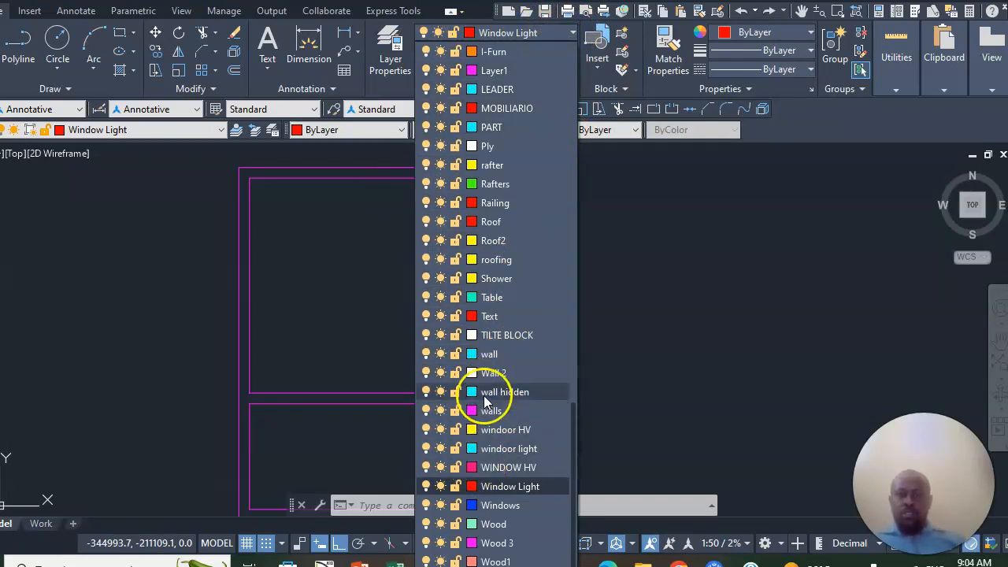
{"action": "left_click", "coordinate": [474, 413]}
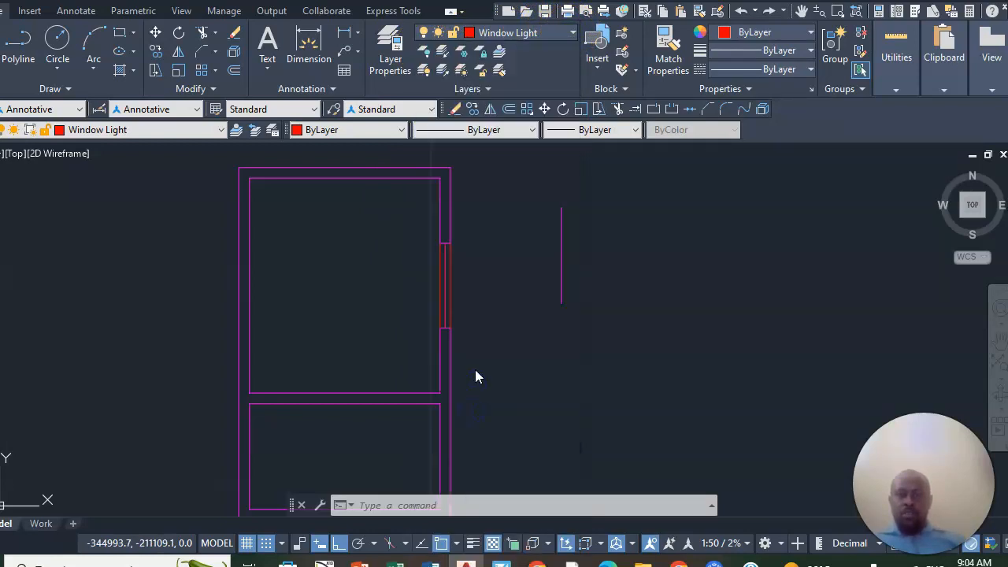
{"action": "left_click", "coordinate": [466, 306]}
{"action": "left_click", "coordinate": [485, 399]}
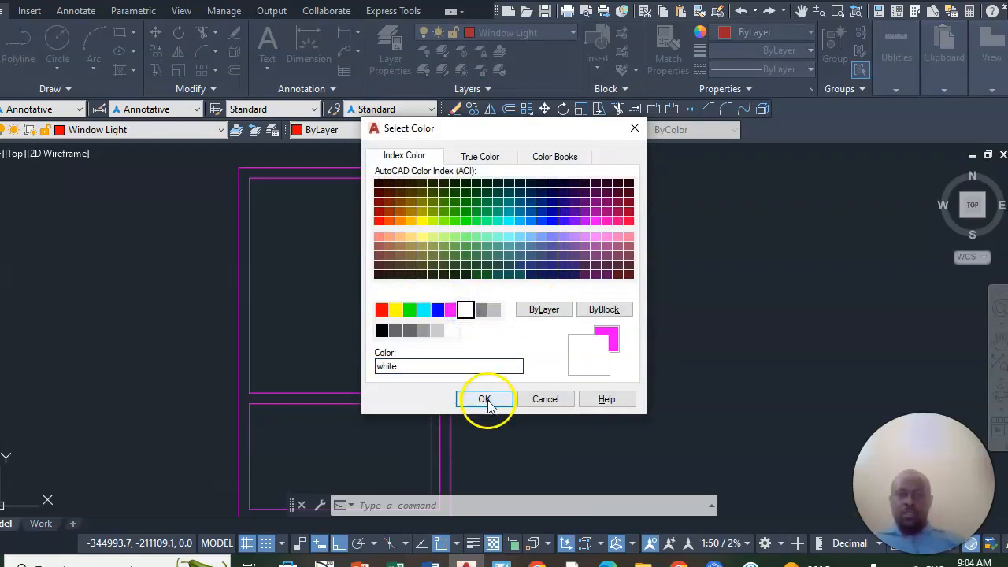
- Make the walls layer current by picking the floor plan's top wall line
{"action": "scroll", "coordinate": [394, 254], "scroll_direction": "up", "scroll_amount": 3}
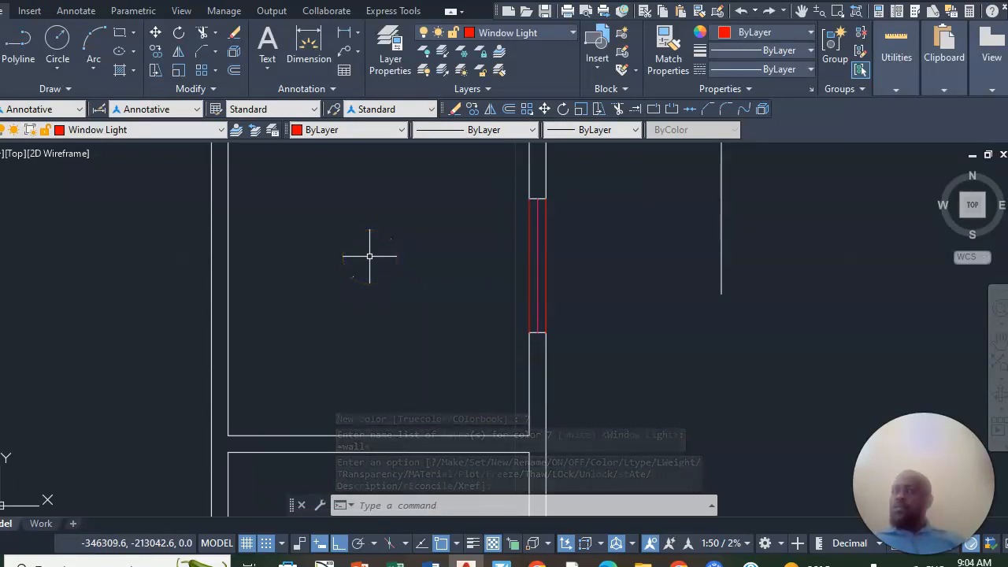
{"action": "scroll", "coordinate": [391, 268], "scroll_direction": "down", "scroll_amount": 2}
{"action": "scroll", "coordinate": [448, 331], "scroll_direction": "down", "scroll_amount": 3}
{"action": "scroll", "coordinate": [381, 235], "scroll_direction": "up", "scroll_amount": 2}
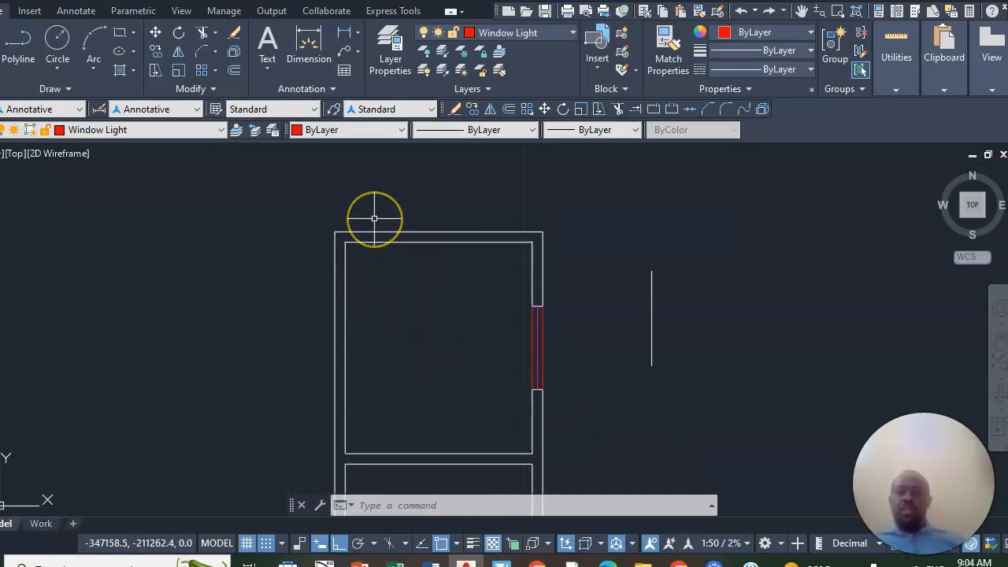
{"action": "scroll", "coordinate": [409, 237], "scroll_direction": "up", "scroll_amount": 2}
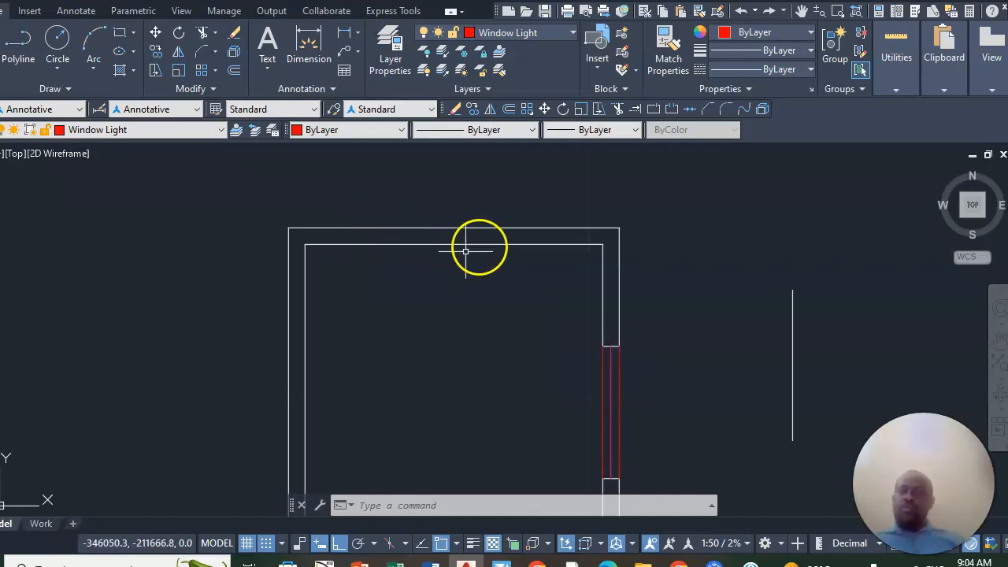
{"action": "scroll", "coordinate": [475, 233], "scroll_direction": "down", "scroll_amount": 4}
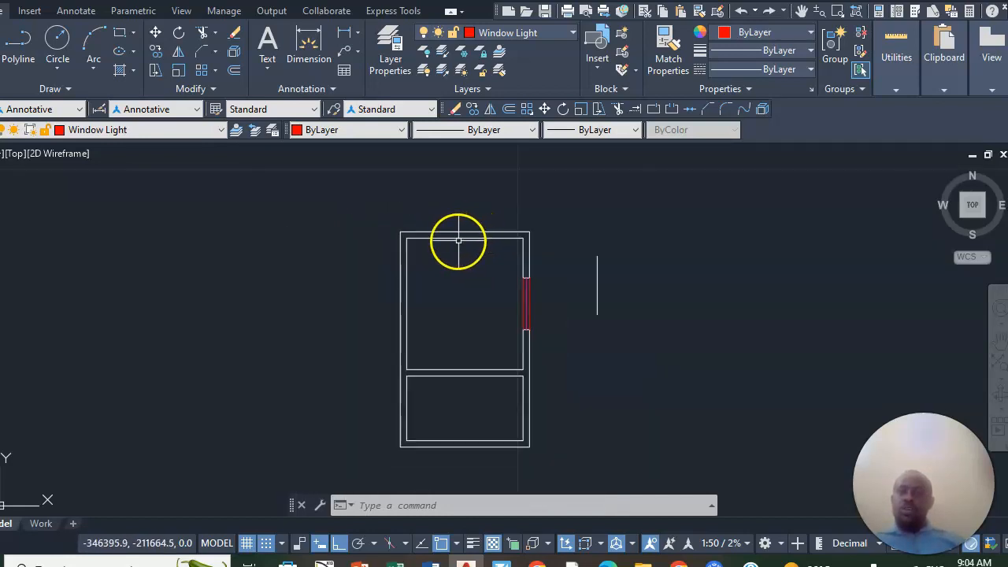
{"action": "scroll", "coordinate": [453, 228], "scroll_direction": "up", "scroll_amount": 6}
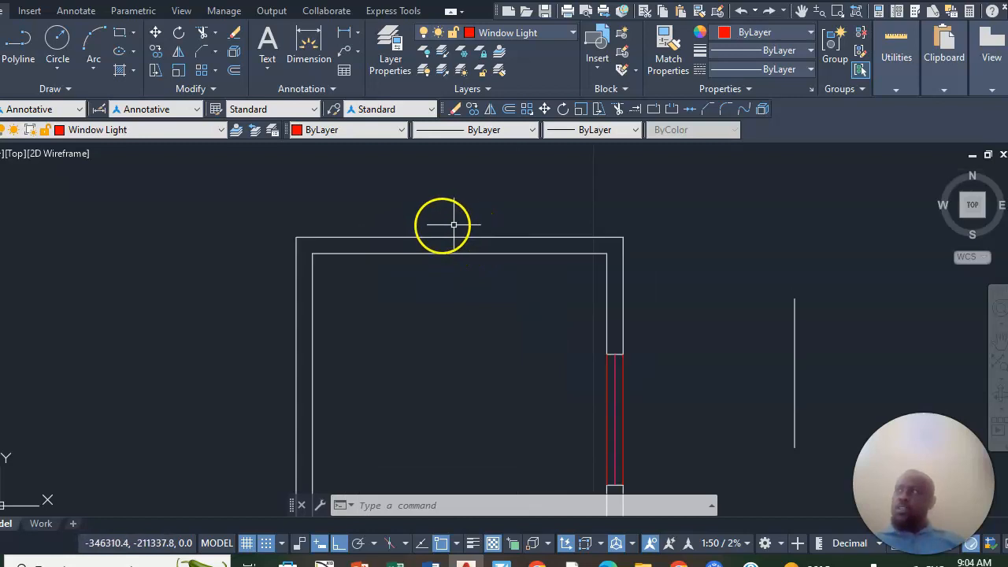
{"action": "left_click", "coordinate": [497, 59]}
{"action": "left_click", "coordinate": [474, 244]}
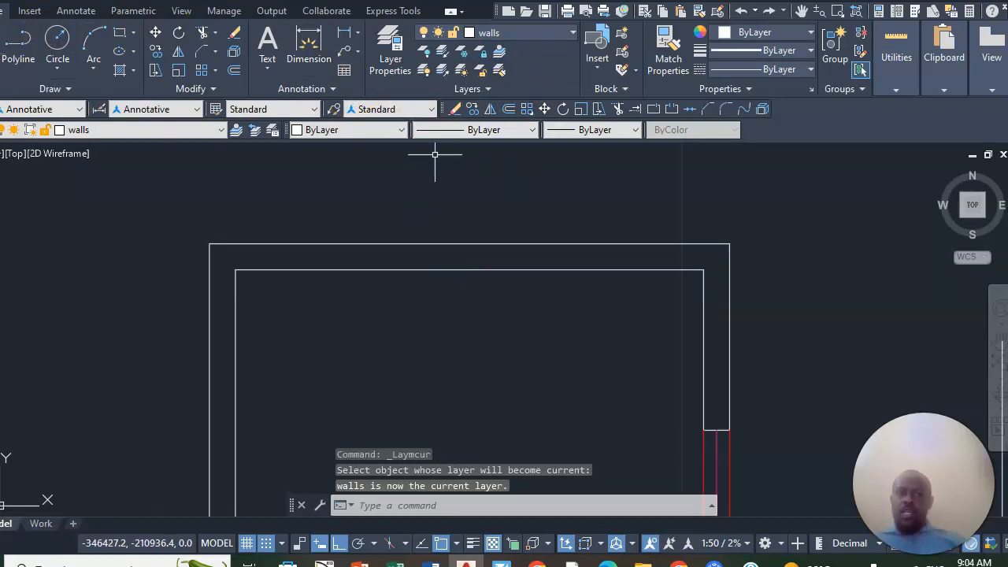
- Draw a 150-long cross line through the top wall from the inner line's midpoint to the outer line's midpoint
{"action": "type", "text": "l"}
{"action": "key", "text": "Return"}
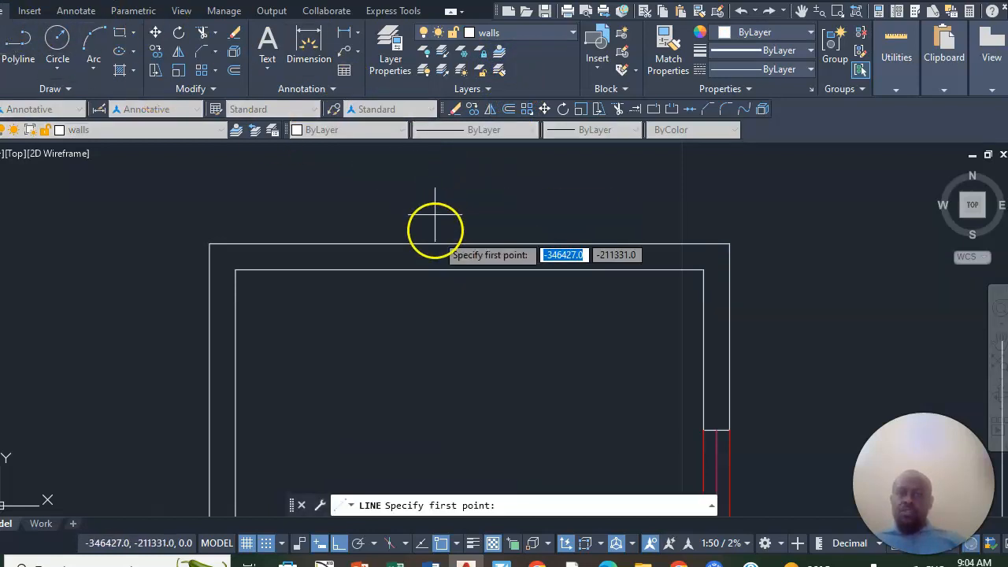
{"action": "left_click", "coordinate": [469, 270]}
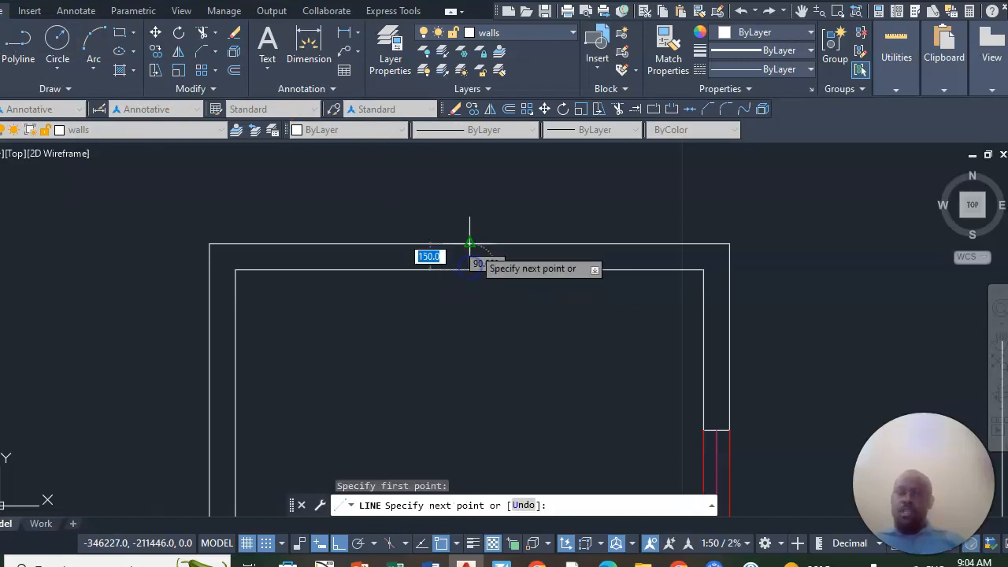
{"action": "right_click", "coordinate": [472, 244]}
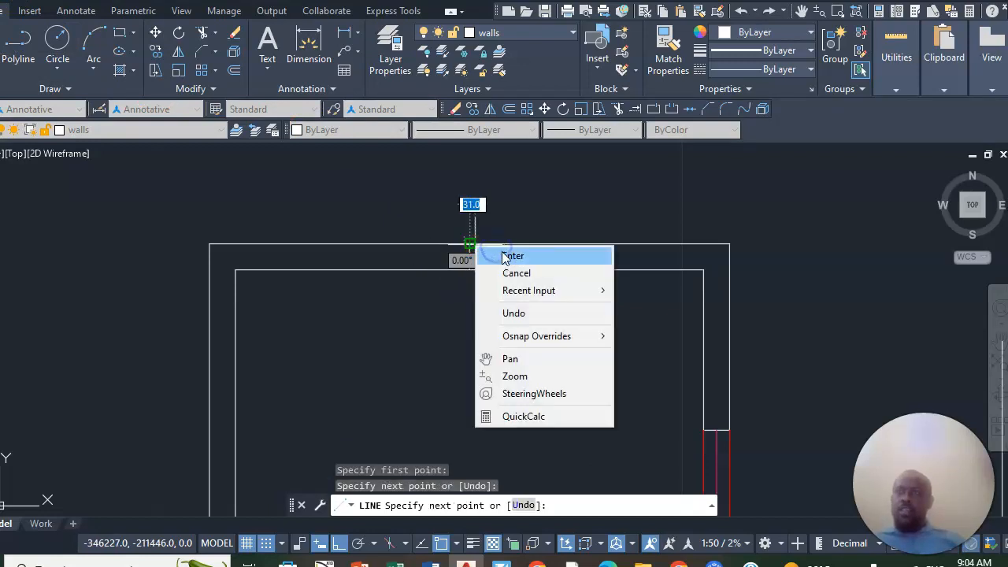
{"action": "left_click", "coordinate": [512, 256]}
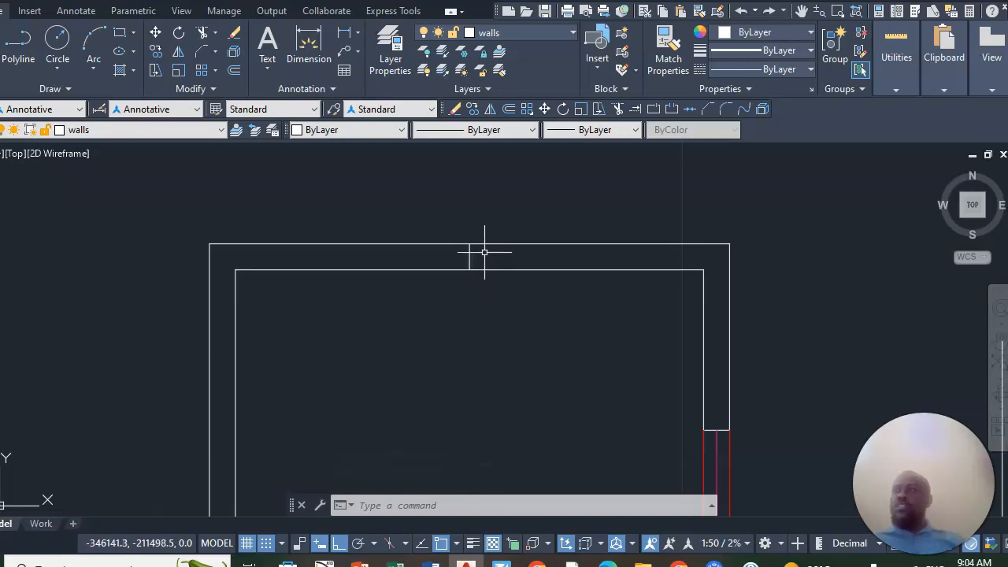
- Offset the top wall's middle cross line by 600 to both sides
{"action": "left_click", "coordinate": [234, 72]}
{"action": "type", "text": "600"}
{"action": "key", "text": "Return"}
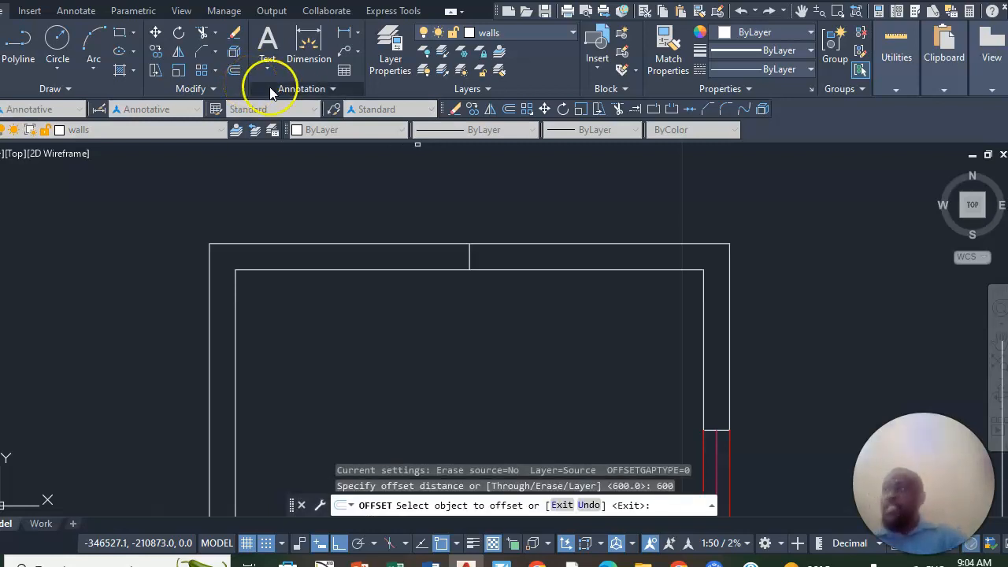
{"action": "left_click", "coordinate": [469, 259]}
{"action": "left_click", "coordinate": [331, 227]}
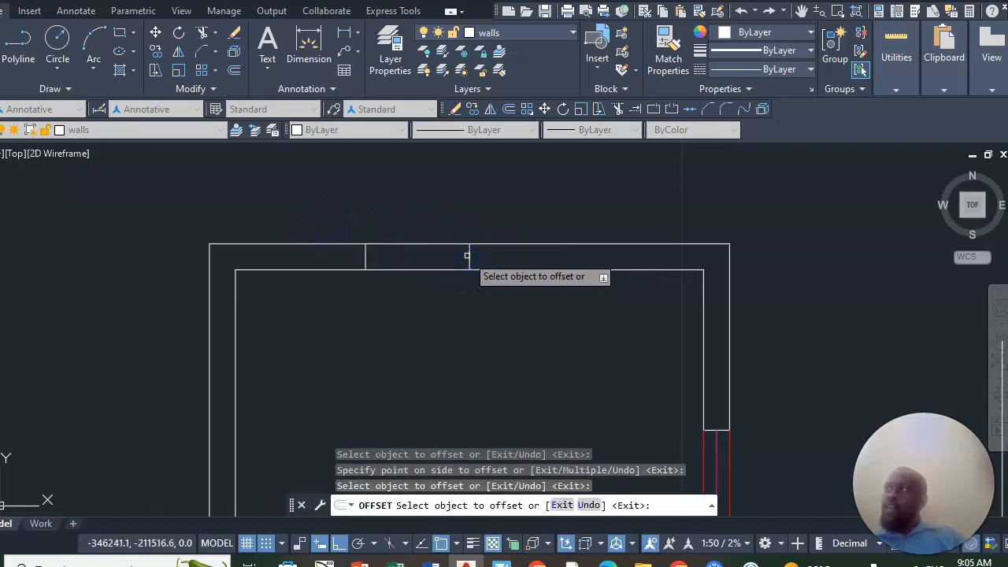
{"action": "left_click", "coordinate": [470, 255]}
{"action": "left_click", "coordinate": [534, 241]}
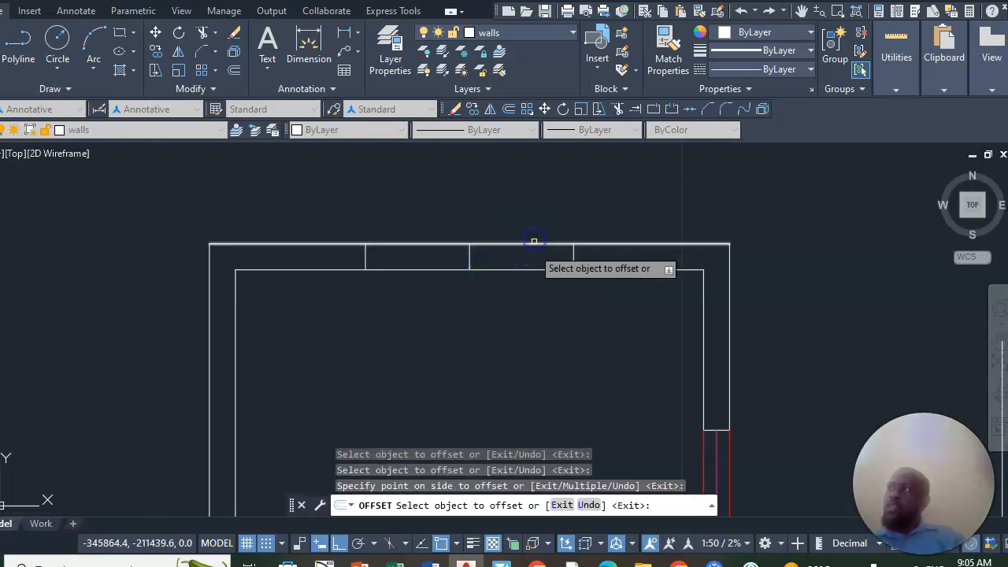
- Trim away the top wall's lines and the middle cross line between the two offset lines to cut the opening
{"action": "left_click", "coordinate": [205, 33]}
{"action": "left_click_drag", "start_coordinate": [452, 236], "coordinate": [446, 277]}
{"action": "mouse_move", "coordinate": [517, 228]}
{"action": "left_mouse_down"}
{"action": "mouse_move", "coordinate": [507, 281]}
{"action": "mouse_move", "coordinate": [502, 269]}
{"action": "mouse_move", "coordinate": [450, 250]}
{"action": "left_mouse_up"}
{"action": "scroll", "coordinate": [450, 250], "scroll_direction": "down", "scroll_amount": 4}
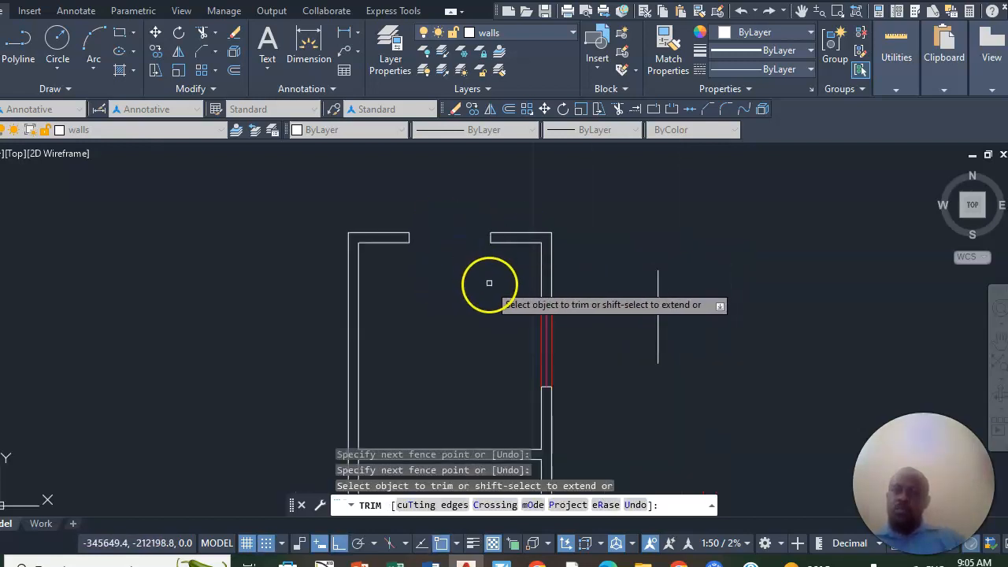
{"action": "scroll", "coordinate": [525, 378], "scroll_direction": "up", "scroll_amount": 4}
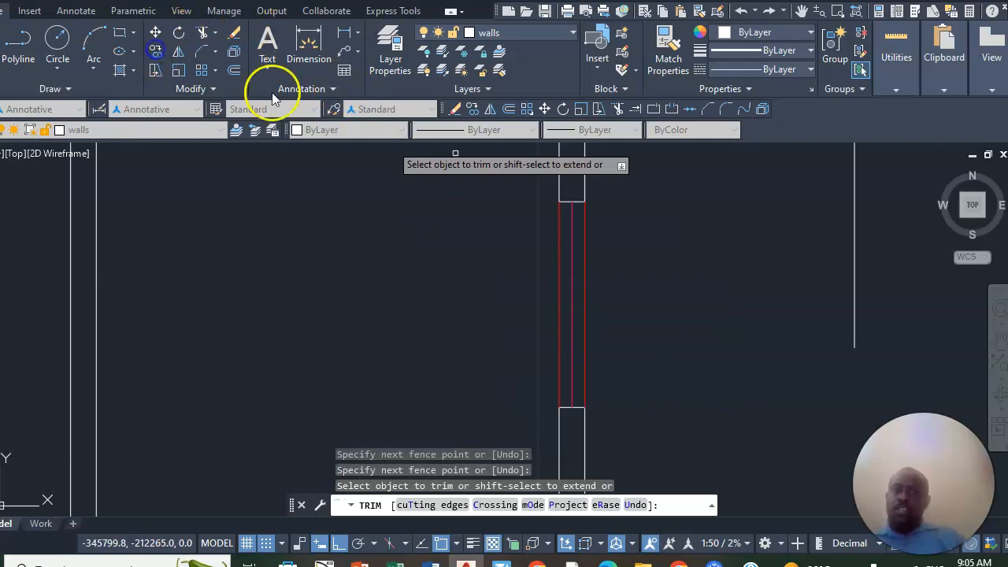
- Copy the three lines of the right wall's window to a free spot above the floor plan
{"action": "scroll", "coordinate": [601, 225], "scroll_direction": "down", "scroll_amount": 4}
{"action": "scroll", "coordinate": [540, 181], "scroll_direction": "up", "scroll_amount": 4}
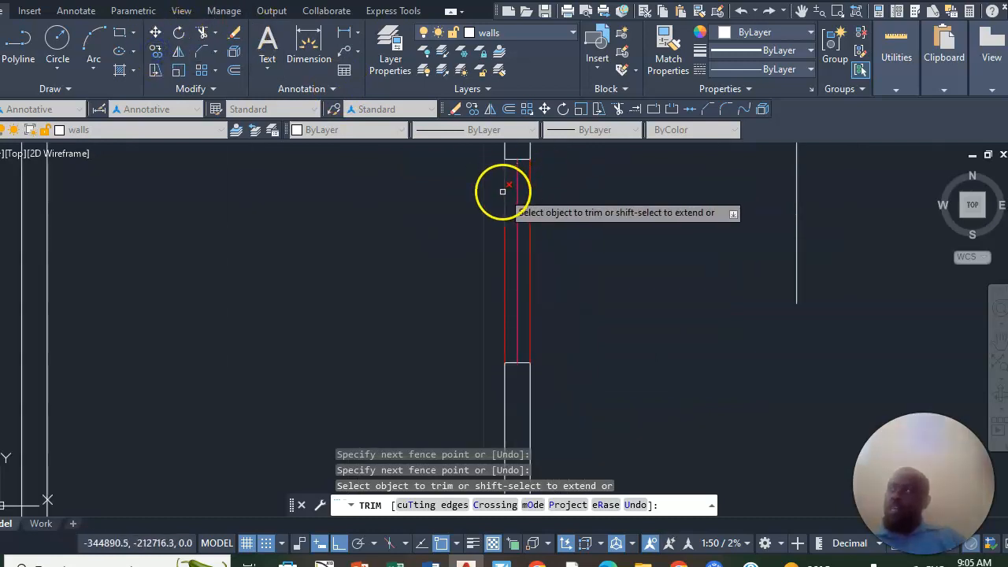
{"action": "left_click", "coordinate": [571, 209]}
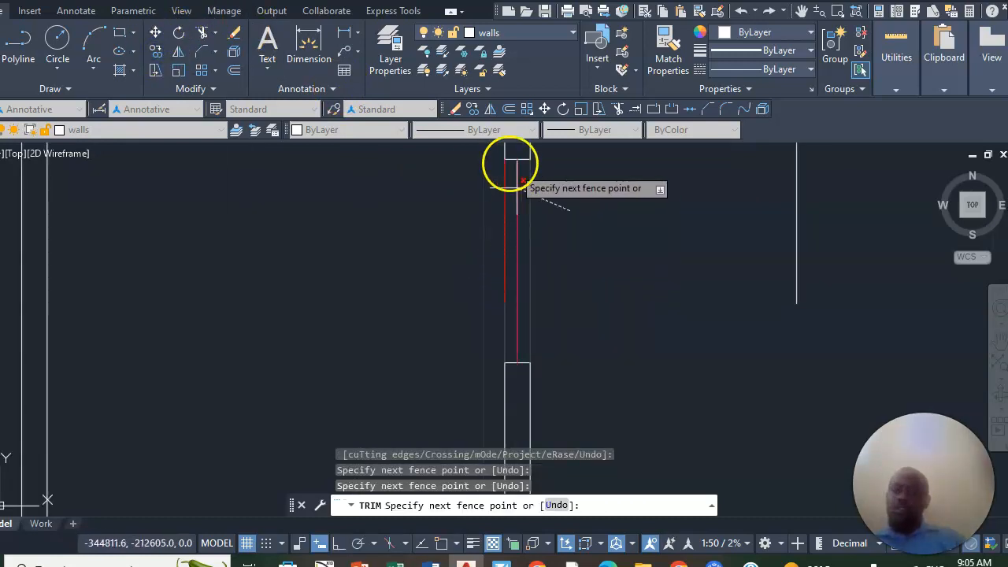
{"action": "left_click", "coordinate": [156, 52]}
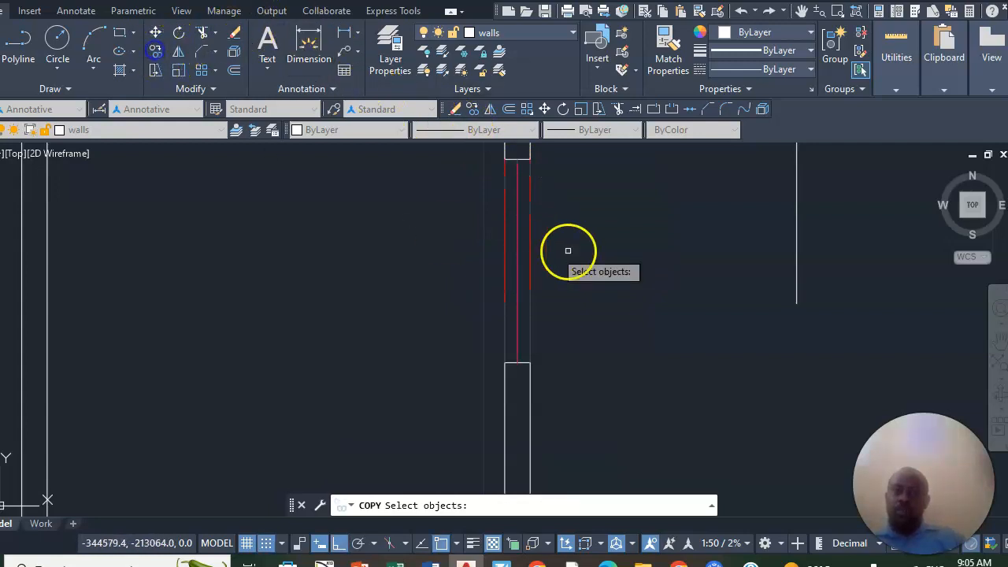
{"action": "left_click", "coordinate": [572, 225]}
{"action": "left_click", "coordinate": [482, 268]}
{"action": "scroll", "coordinate": [578, 337], "scroll_direction": "down", "scroll_amount": 2}
{"action": "scroll", "coordinate": [581, 343], "scroll_direction": "down", "scroll_amount": 2}
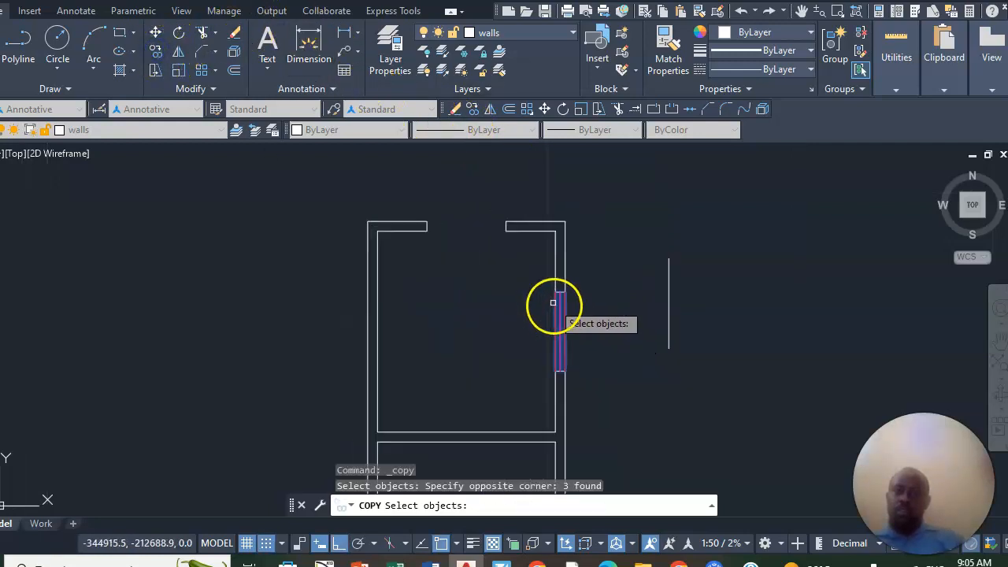
{"action": "scroll", "coordinate": [564, 315], "scroll_direction": "up", "scroll_amount": 2}
{"action": "key", "text": "Return"}
{"action": "left_click", "coordinate": [567, 314]}
{"action": "scroll", "coordinate": [567, 331], "scroll_direction": "down", "scroll_amount": 4}
{"action": "scroll", "coordinate": [553, 198], "scroll_direction": "up", "scroll_amount": 2}
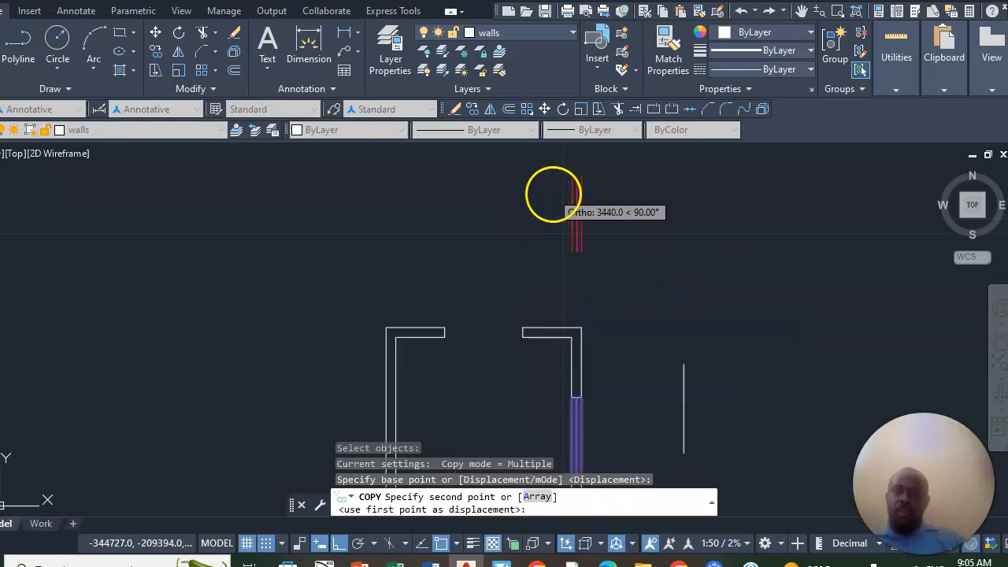
{"action": "left_click", "coordinate": [610, 216]}
{"action": "key", "text": "Return"}
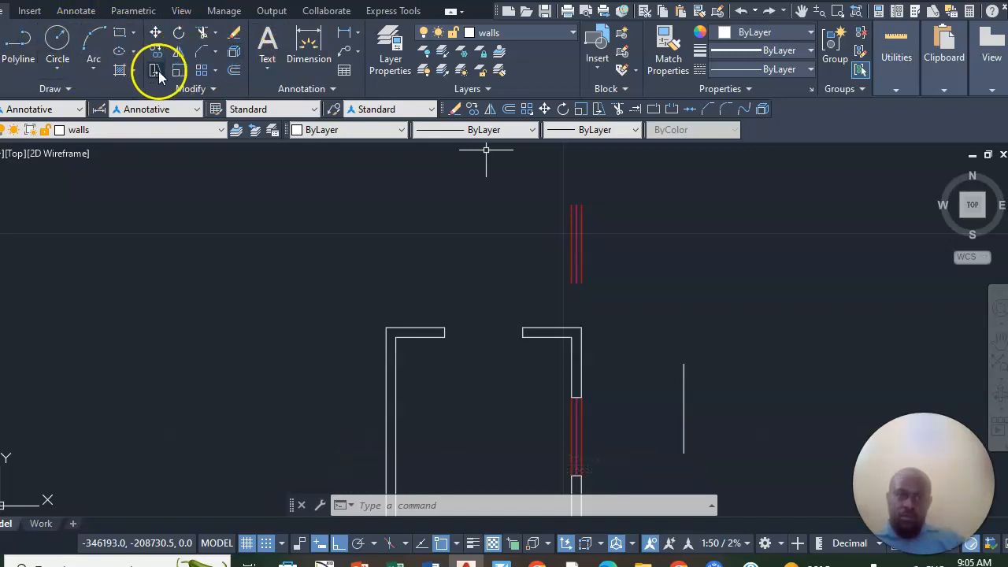
- Rotate the copied window lines above the plan by a quarter turn so they lie horizontally
{"action": "left_click", "coordinate": [604, 206]}
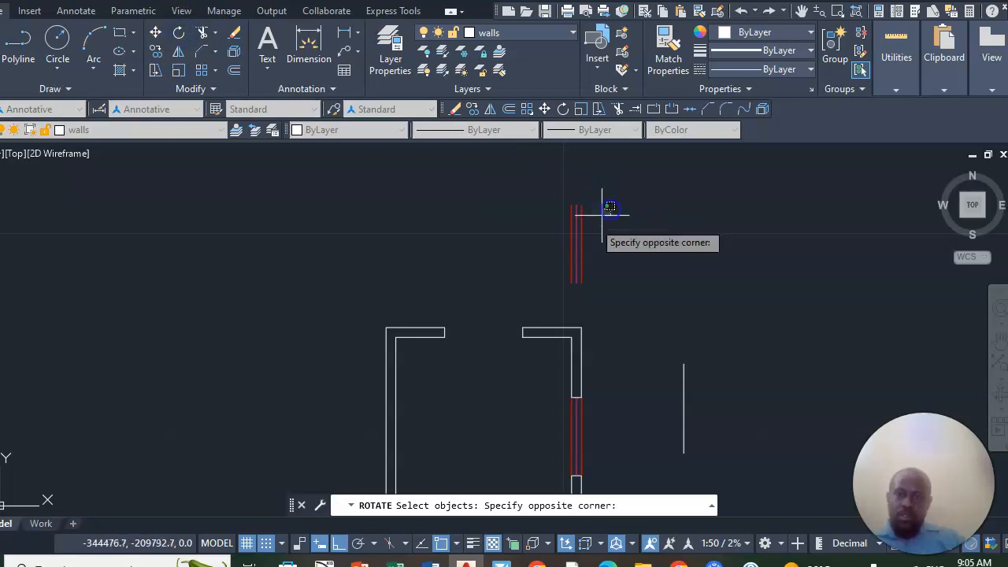
{"action": "left_click", "coordinate": [549, 259]}
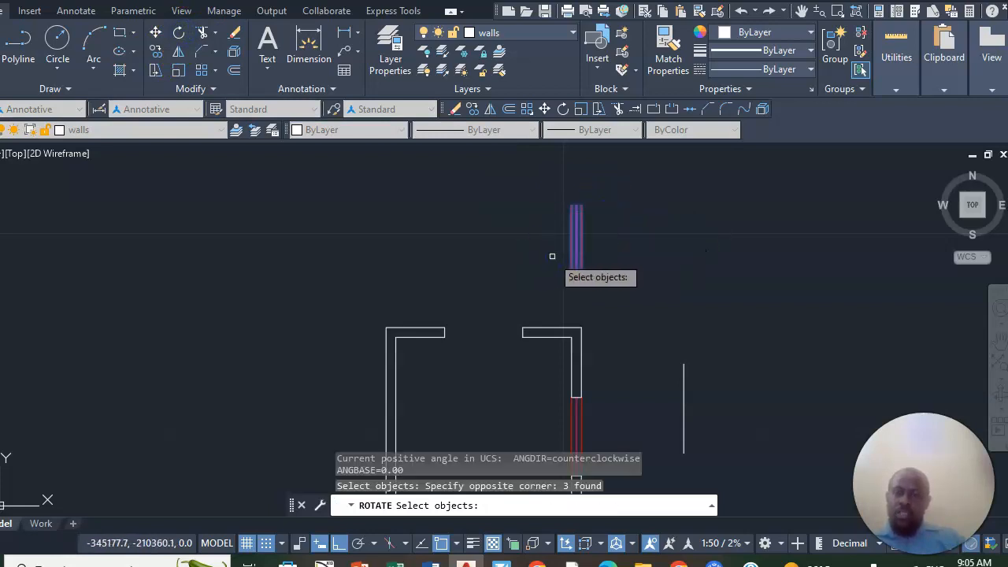
{"action": "scroll", "coordinate": [571, 244], "scroll_direction": "up", "scroll_amount": 3}
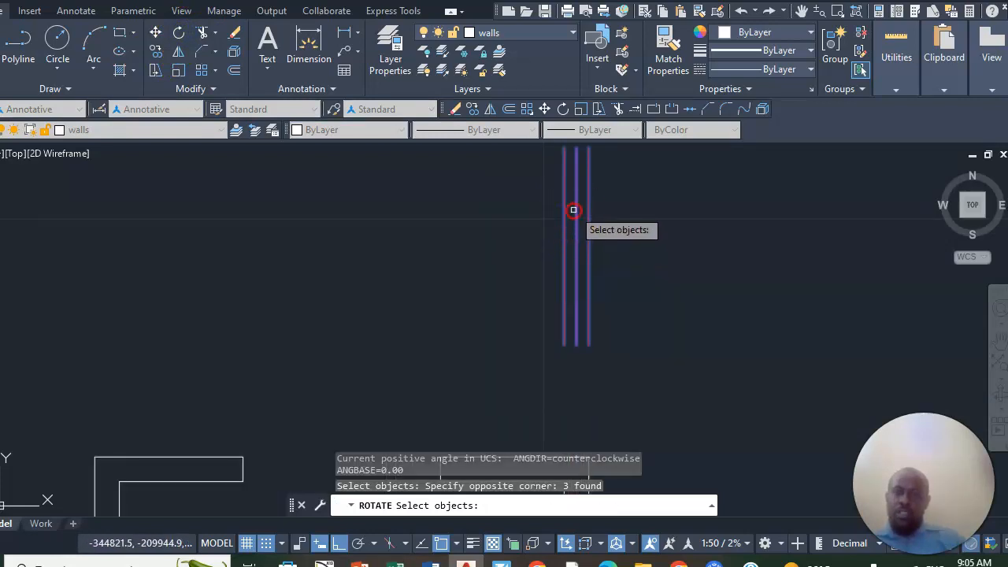
{"action": "key", "text": "Return"}
{"action": "left_click", "coordinate": [576, 214]}
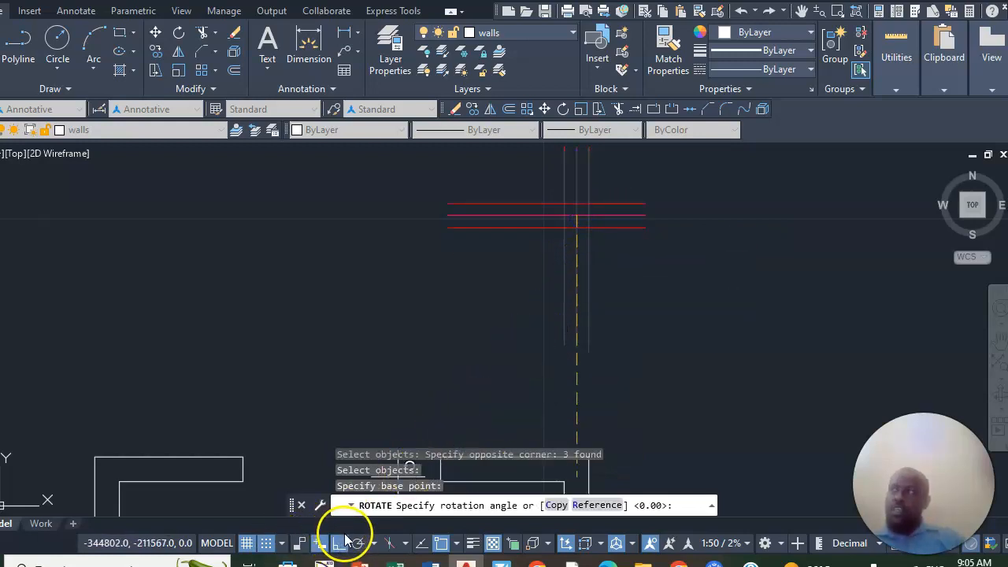
{"action": "left_click", "coordinate": [572, 375]}
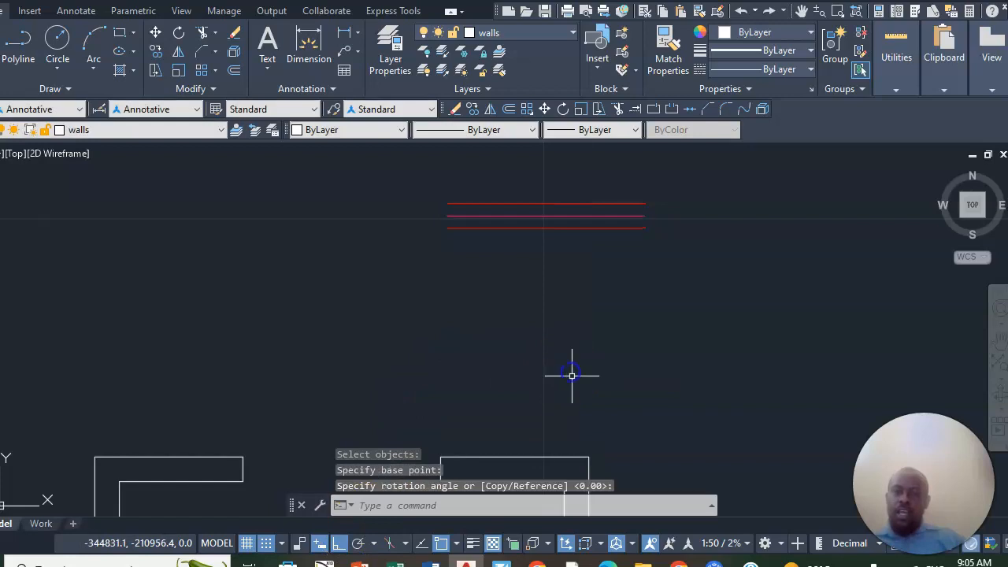
- Copy the horizontal window lines from their upper left endpoint to the outer left corner of the top wall's opening
{"action": "scroll", "coordinate": [684, 292], "scroll_direction": "down", "scroll_amount": 6}
{"action": "scroll", "coordinate": [659, 400], "scroll_direction": "up", "scroll_amount": 2}
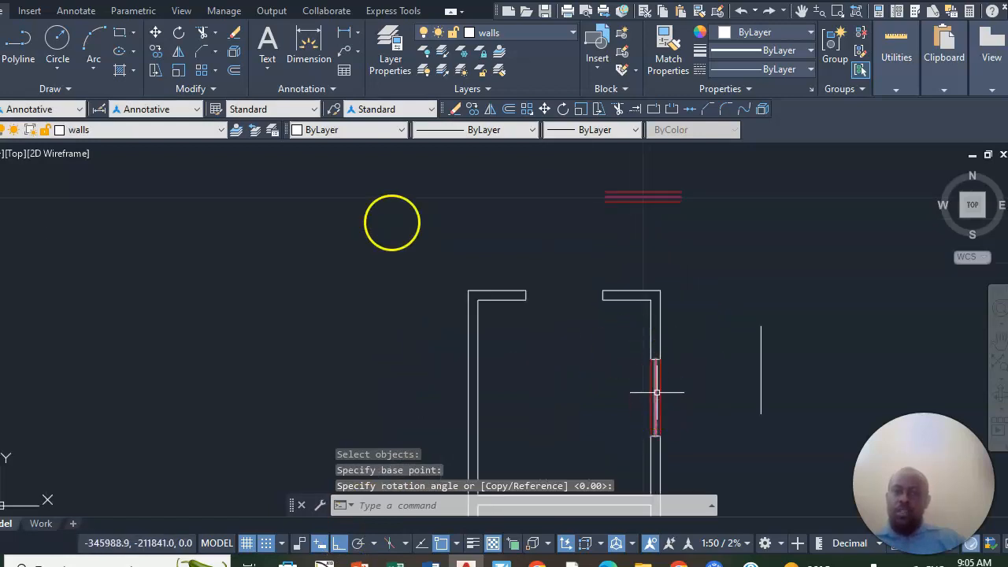
{"action": "left_click", "coordinate": [156, 55]}
{"action": "scroll", "coordinate": [599, 153], "scroll_direction": "up", "scroll_amount": 2}
{"action": "left_click", "coordinate": [674, 187]}
{"action": "left_click", "coordinate": [616, 274]}
{"action": "scroll", "coordinate": [743, 220], "scroll_direction": "up", "scroll_amount": 5}
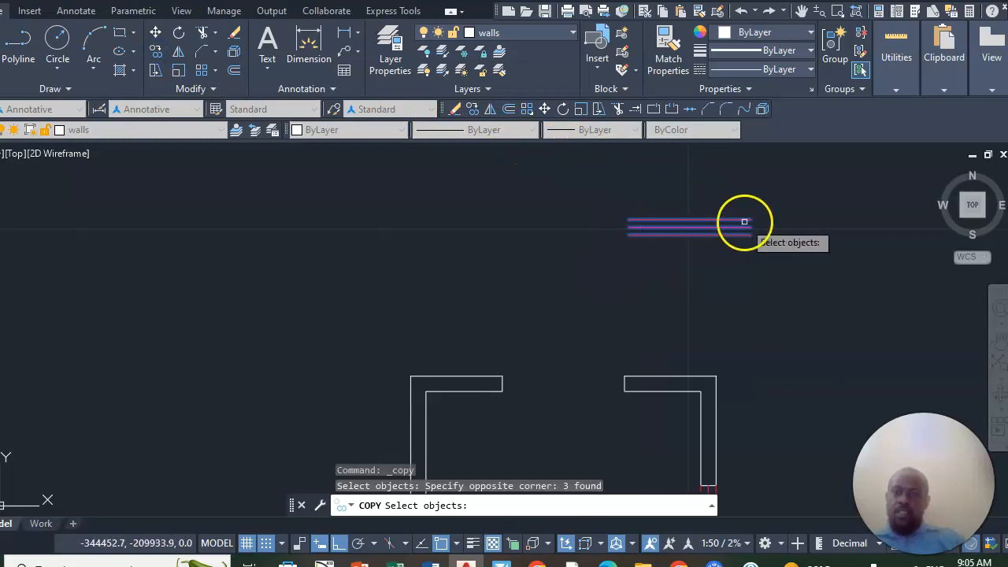
{"action": "key", "text": "Return"}
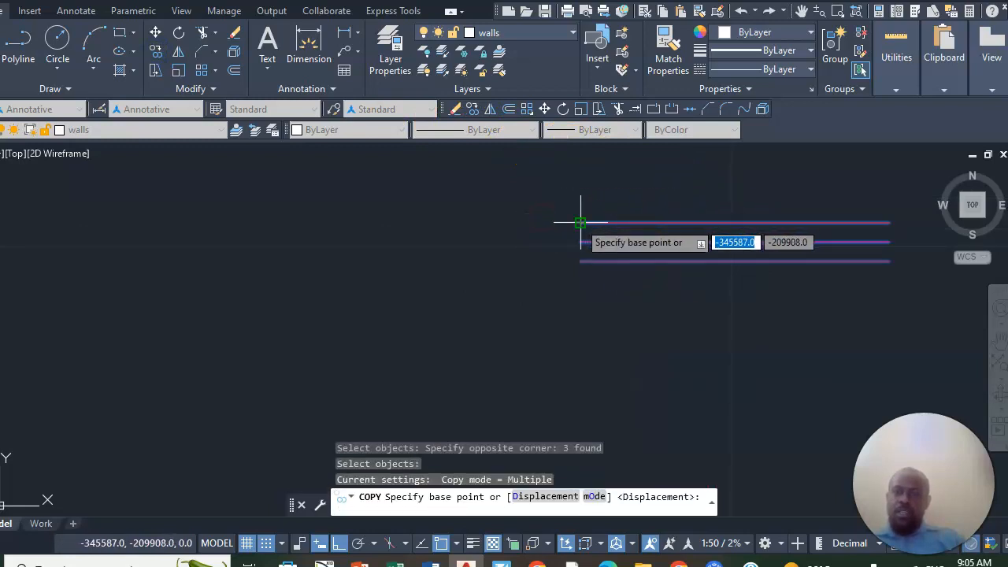
{"action": "left_click", "coordinate": [562, 221]}
{"action": "scroll", "coordinate": [622, 189], "scroll_direction": "down", "scroll_amount": 3}
{"action": "scroll", "coordinate": [596, 215], "scroll_direction": "up", "scroll_amount": 3}
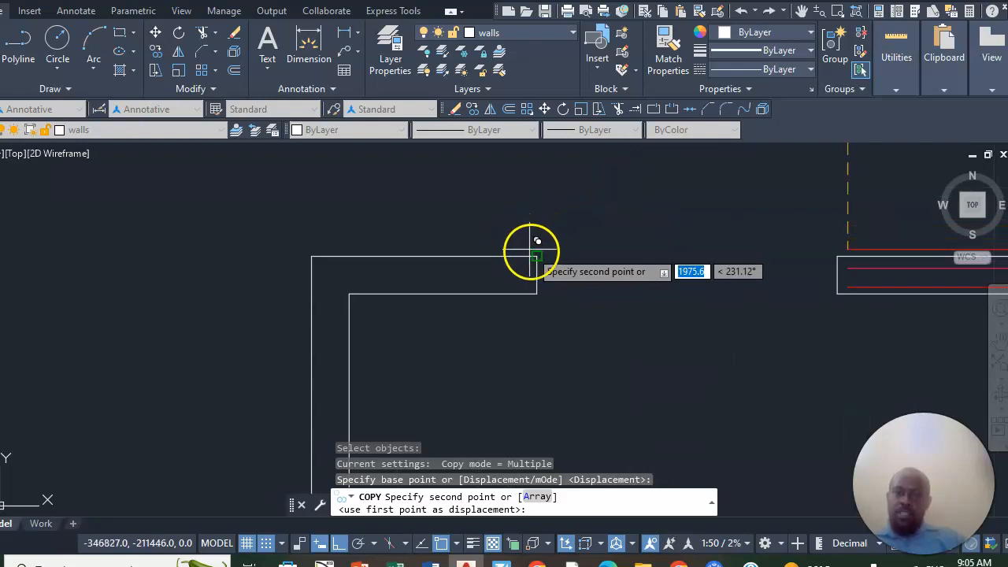
{"action": "left_click", "coordinate": [528, 249]}
{"action": "scroll", "coordinate": [607, 162], "scroll_direction": "down", "scroll_amount": 3}
{"action": "right_click", "coordinate": [607, 162]}
{"action": "left_click", "coordinate": [648, 175]}
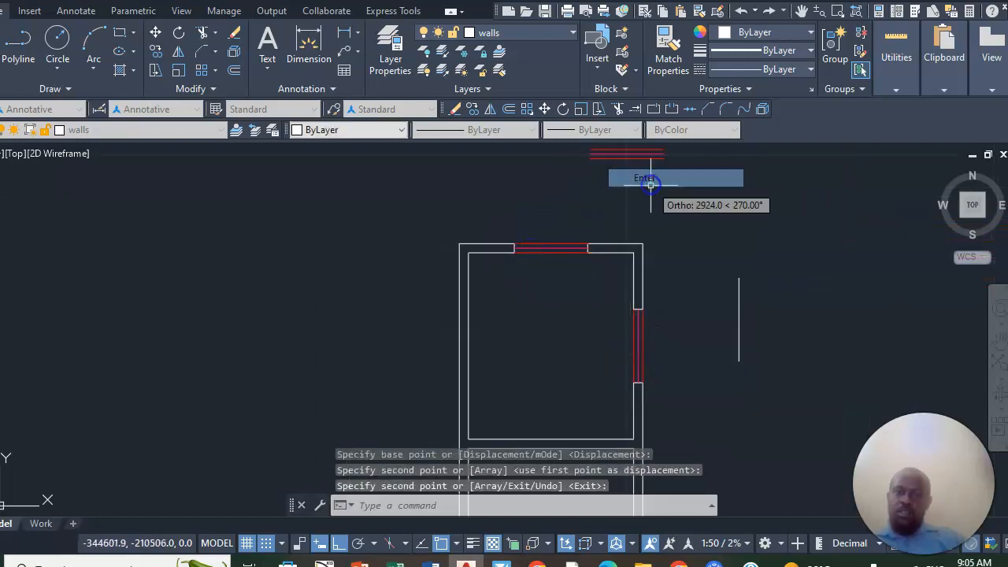
- Erase the three window lines in the top wall's opening
{"action": "scroll", "coordinate": [530, 244], "scroll_direction": "up", "scroll_amount": 4}
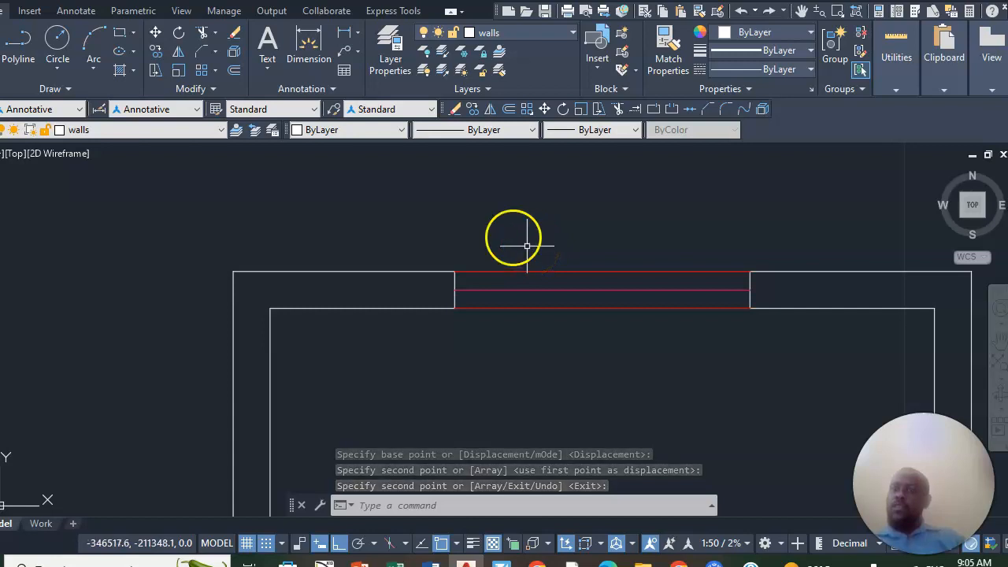
{"action": "left_click", "coordinate": [234, 32]}
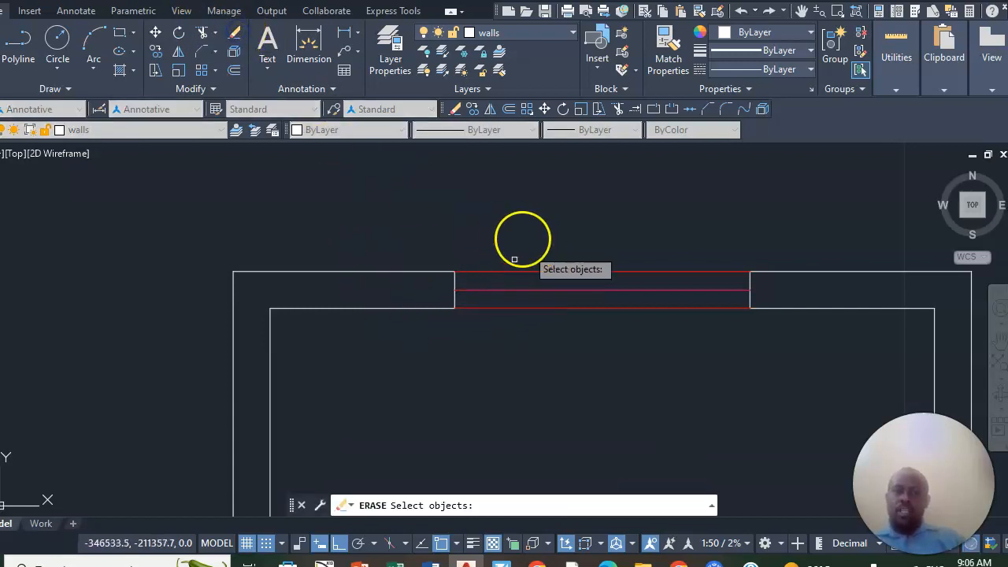
{"action": "left_click", "coordinate": [574, 247]}
{"action": "left_click", "coordinate": [529, 347]}
{"action": "key", "text": "Return"}
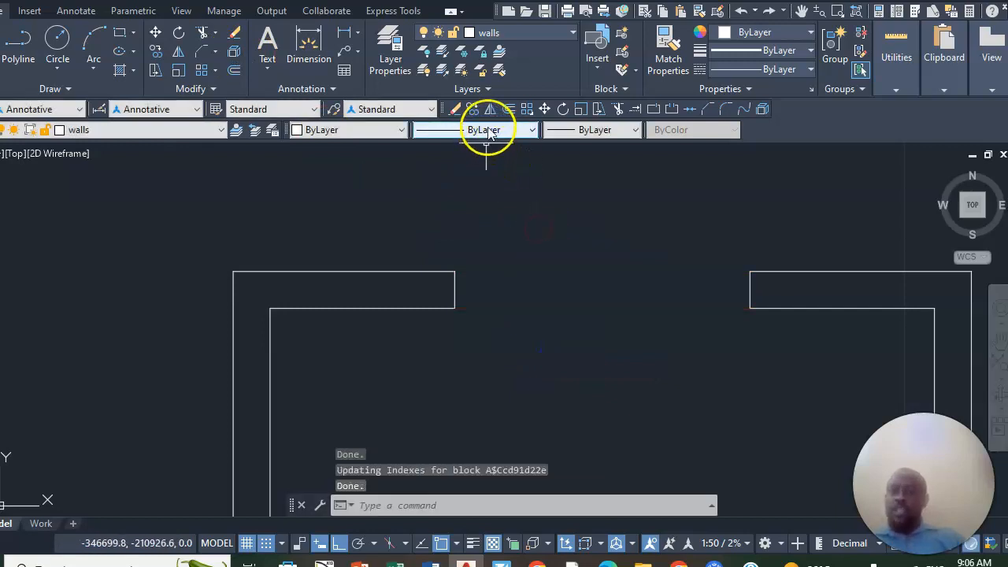
- Make the WINDOW HV layer current and draw a 1200-long line across the top wall's opening between the midpoints of its two end lines
{"action": "left_click", "coordinate": [573, 32]}
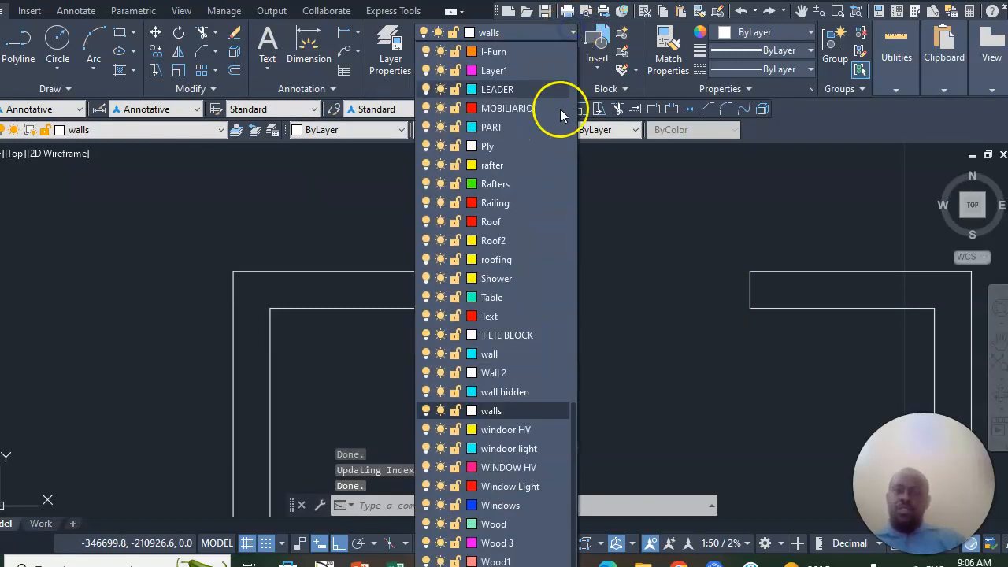
{"action": "left_click", "coordinate": [502, 468]}
{"action": "left_click", "coordinate": [32, 47]}
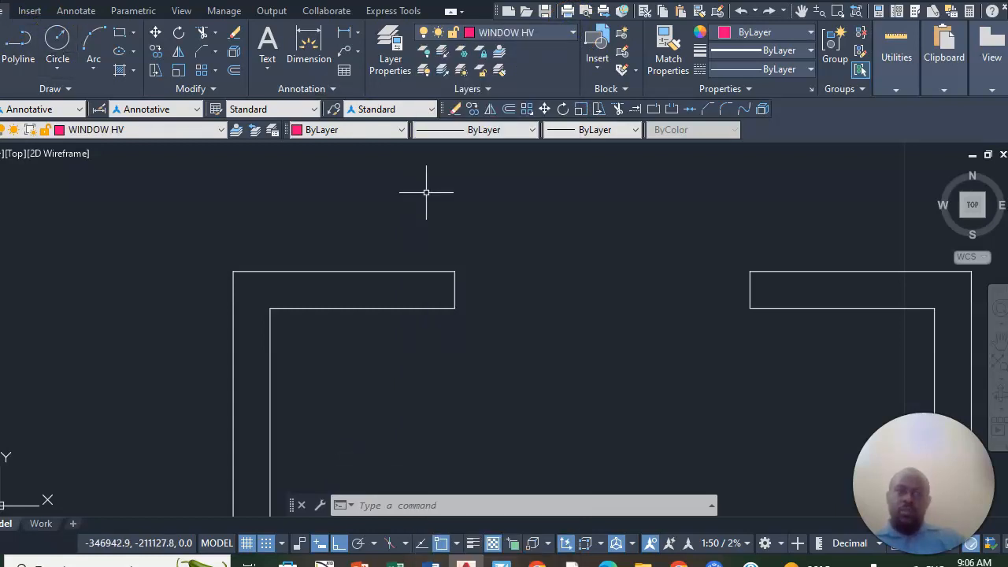
{"action": "left_click", "coordinate": [454, 290]}
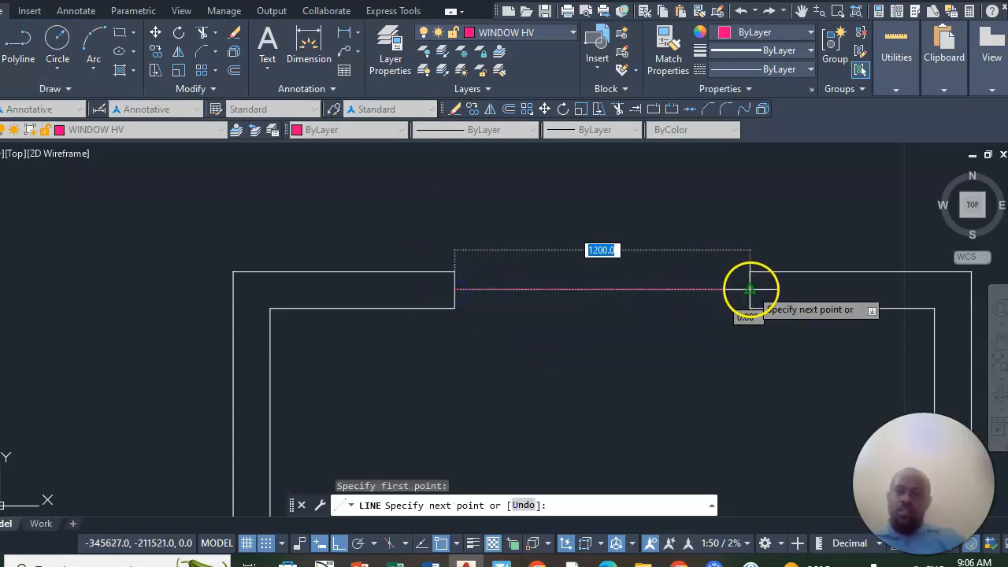
{"action": "left_click", "coordinate": [751, 289]}
{"action": "right_click", "coordinate": [754, 286]}
{"action": "left_click", "coordinate": [779, 300]}
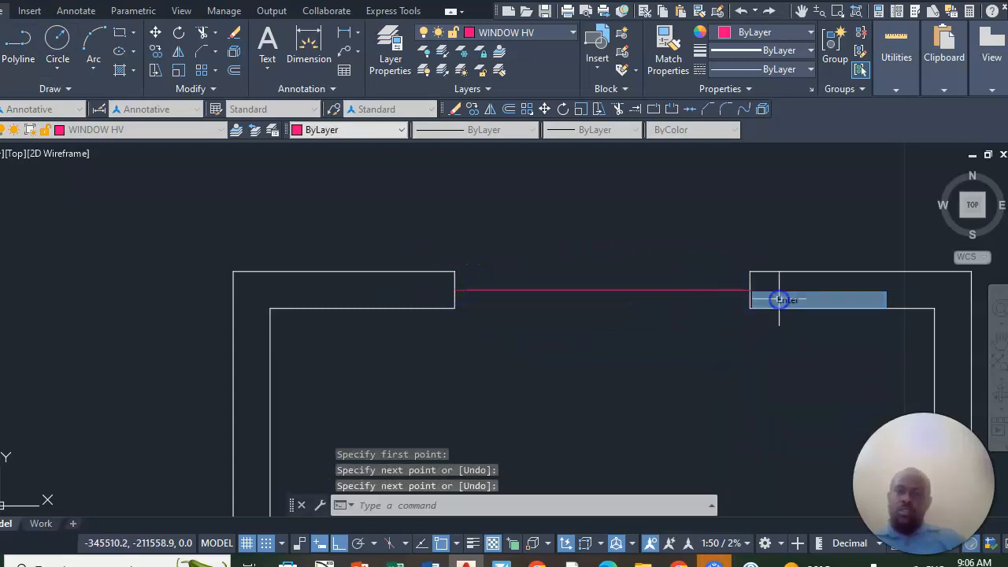
- Make the Window Light layer current and draw a line across the top wall's opening along its outer face
{"action": "left_click", "coordinate": [573, 34]}
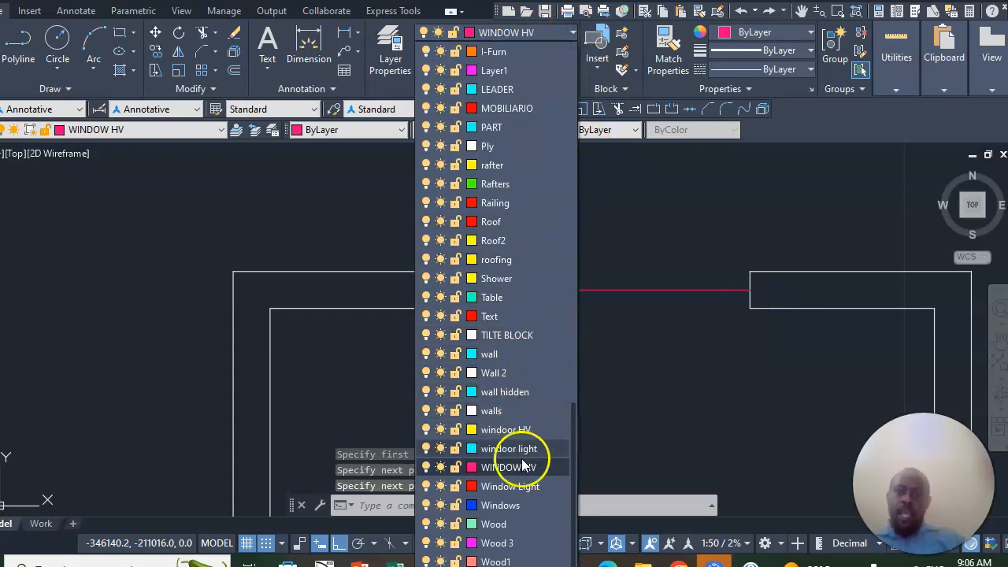
{"action": "left_click", "coordinate": [445, 486]}
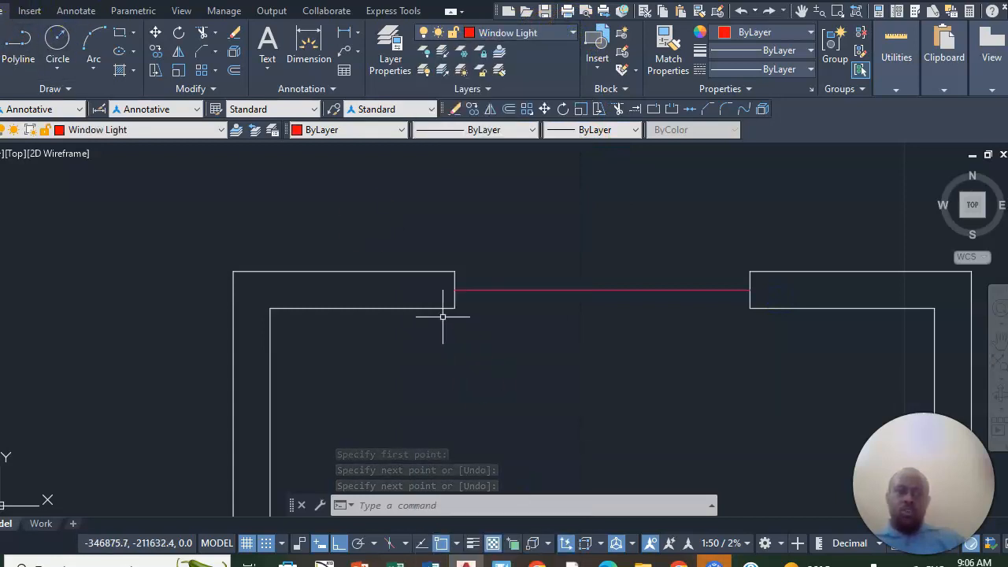
{"action": "right_click", "coordinate": [389, 198]}
{"action": "left_click", "coordinate": [457, 271]}
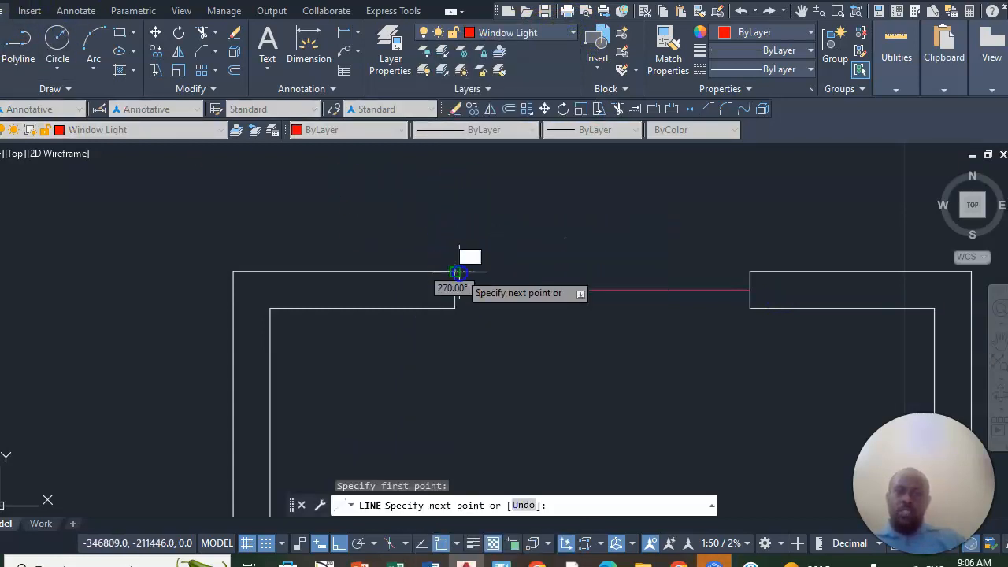
{"action": "left_click", "coordinate": [715, 267]}
{"action": "right_click", "coordinate": [719, 204]}
{"action": "left_click", "coordinate": [762, 229]}
- Draw a 1200-long line across the top wall's opening along its inner face
{"action": "right_click", "coordinate": [730, 209]}
{"action": "left_click", "coordinate": [764, 220]}
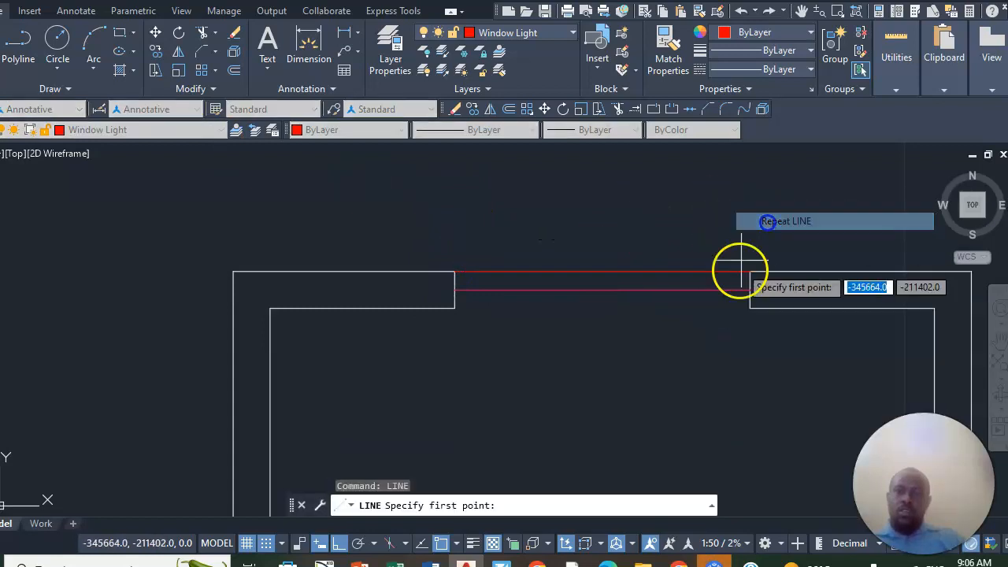
{"action": "left_click", "coordinate": [749, 308]}
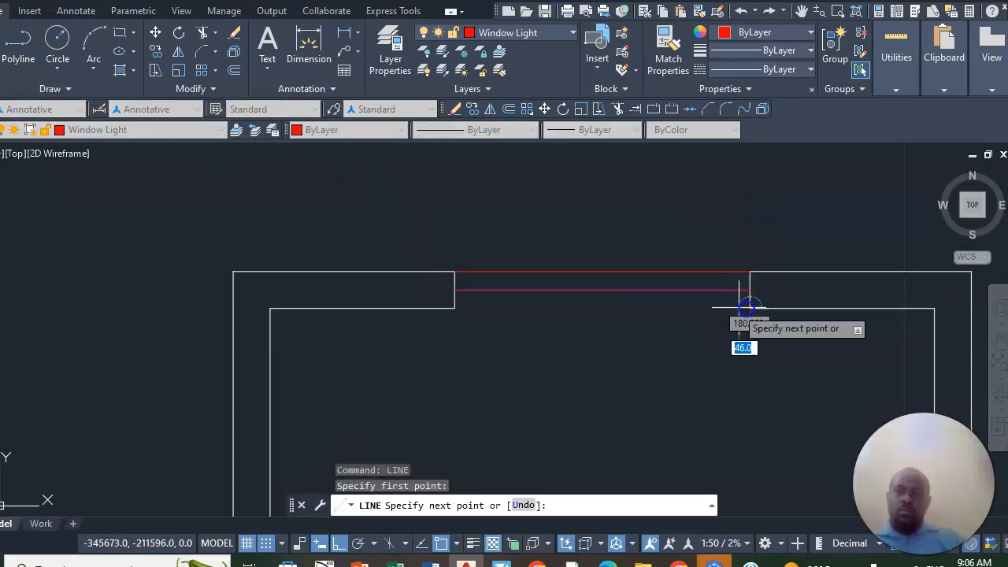
{"action": "left_click", "coordinate": [455, 307]}
{"action": "right_click", "coordinate": [460, 300]}
{"action": "left_click", "coordinate": [499, 307]}
{"action": "scroll", "coordinate": [499, 208], "scroll_direction": "down", "scroll_amount": 4}
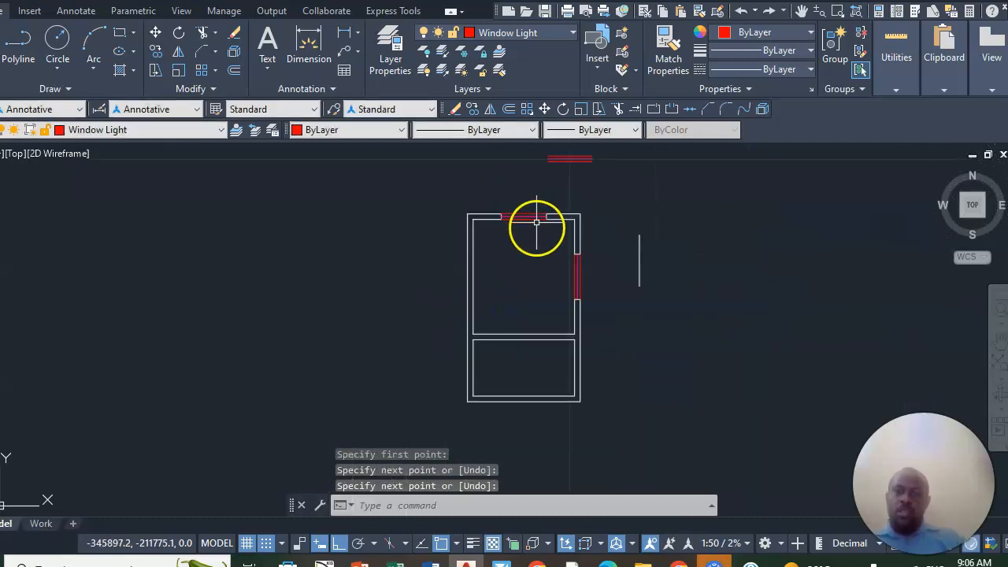
{"action": "scroll", "coordinate": [531, 229], "scroll_direction": "up", "scroll_amount": 2}
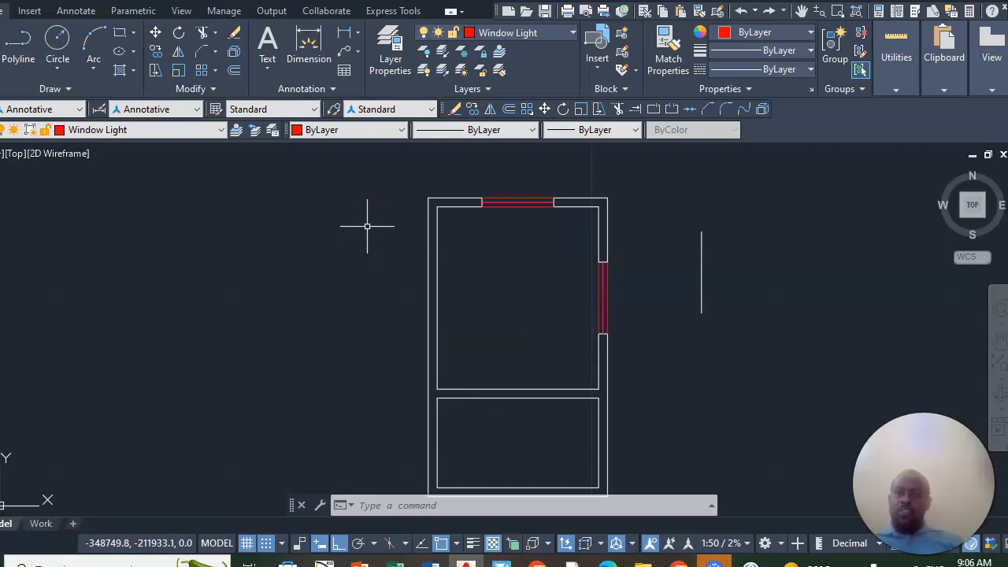
{"action": "scroll", "coordinate": [367, 226], "scroll_direction": "down", "scroll_amount": 2}
{"action": "scroll", "coordinate": [367, 226], "scroll_direction": "up", "scroll_amount": 4}
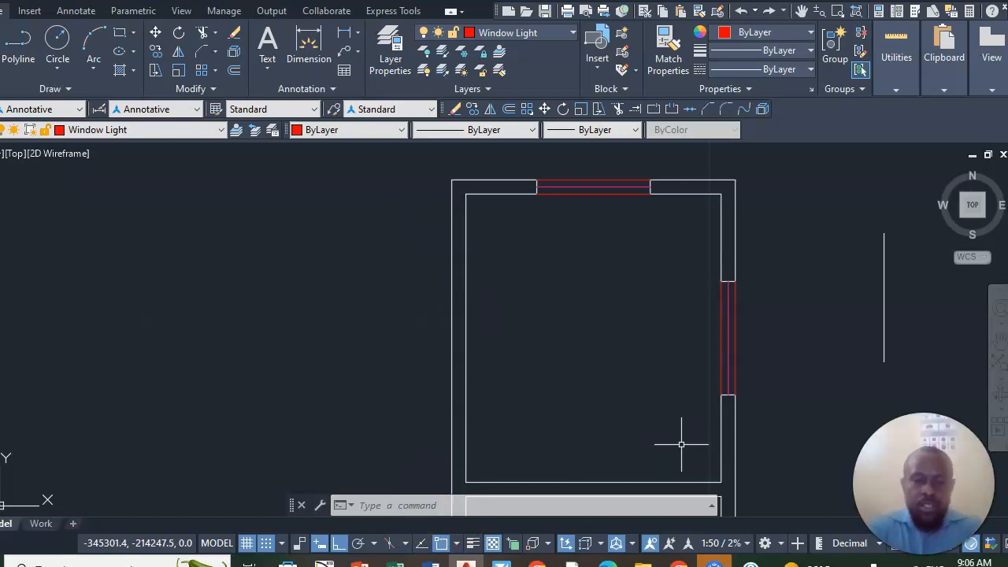
- Open the Blocks palette and look through the recent blocks for a door
{"action": "type", "text": "sy"}
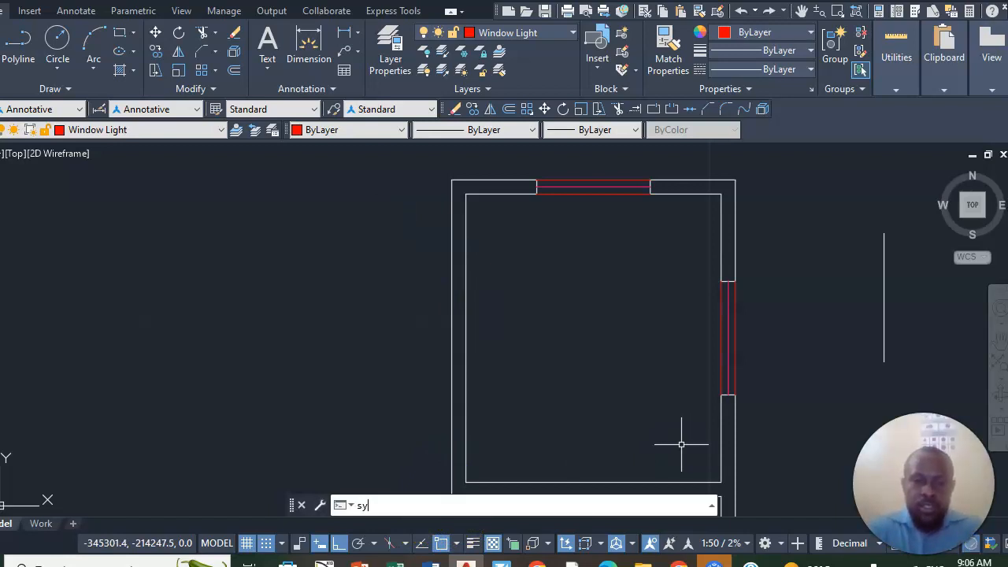
{"action": "type", "text": "m"}
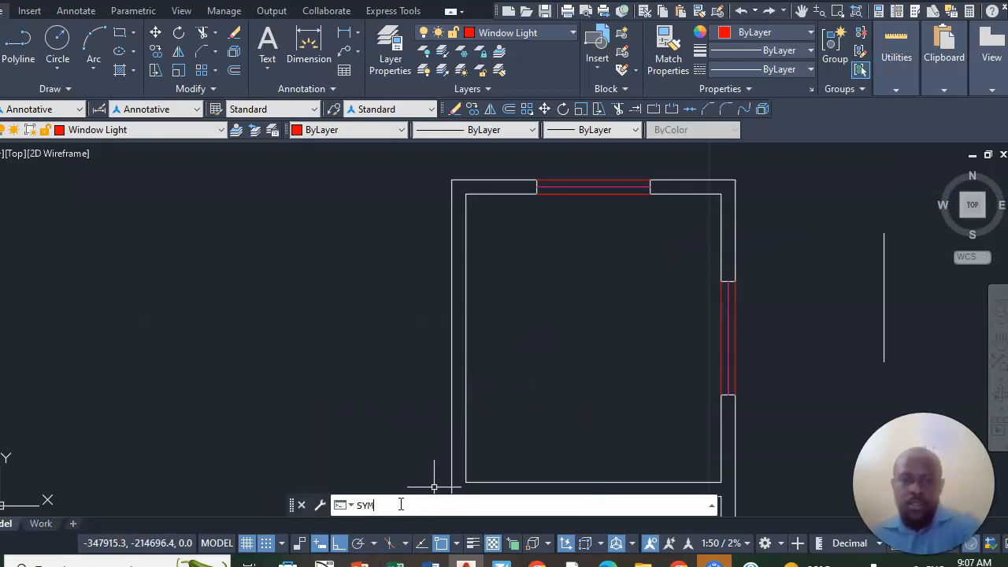
{"action": "left_click", "coordinate": [386, 502]}
{"action": "left_click", "coordinate": [382, 412]}
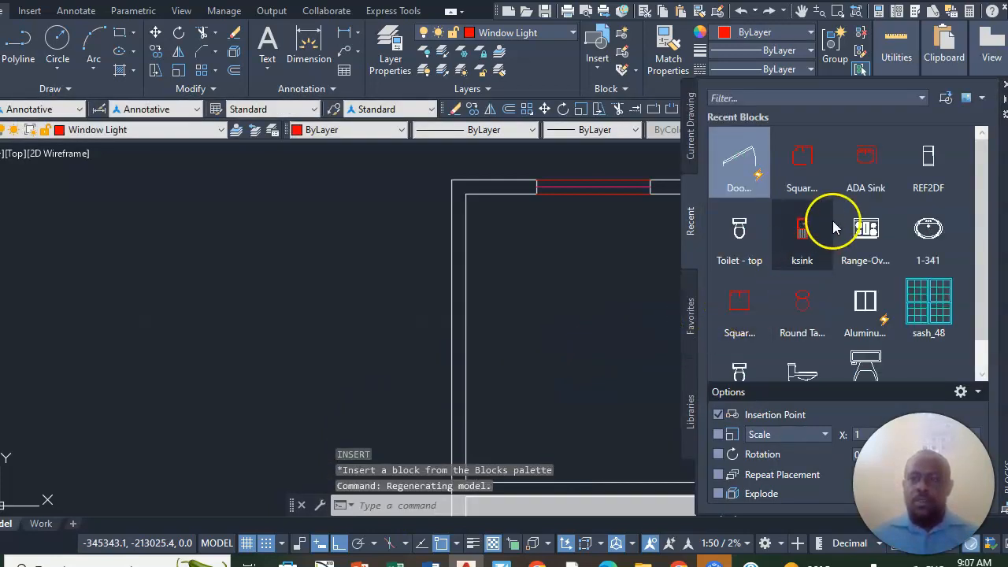
{"action": "scroll", "coordinate": [829, 272], "scroll_direction": "down", "scroll_amount": 2}
{"action": "scroll", "coordinate": [827, 277], "scroll_direction": "up", "scroll_amount": 2}
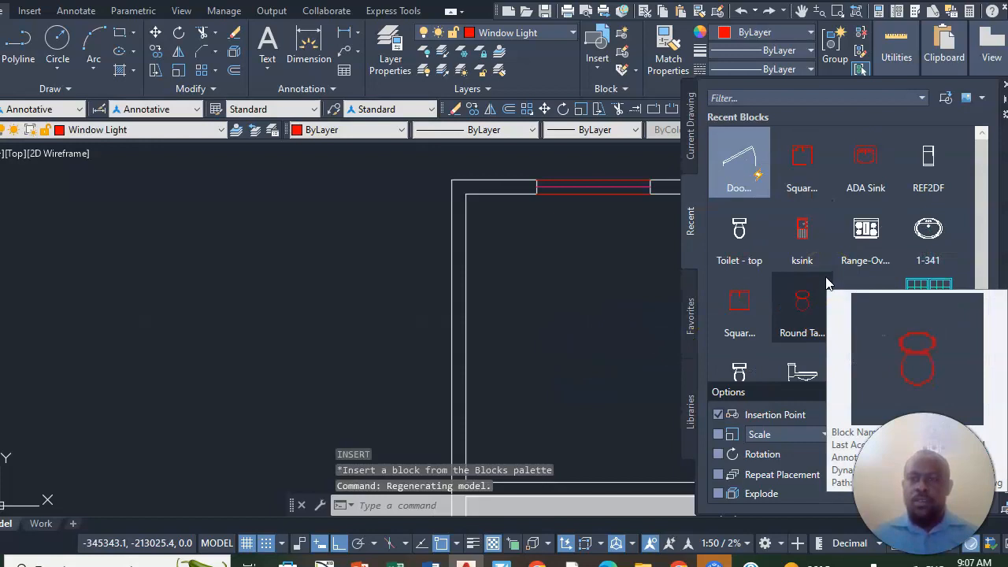
- Insert the Door - Metric block in the empty area outside the plan's left wall and close the Blocks palette
{"action": "left_click", "coordinate": [732, 172]}
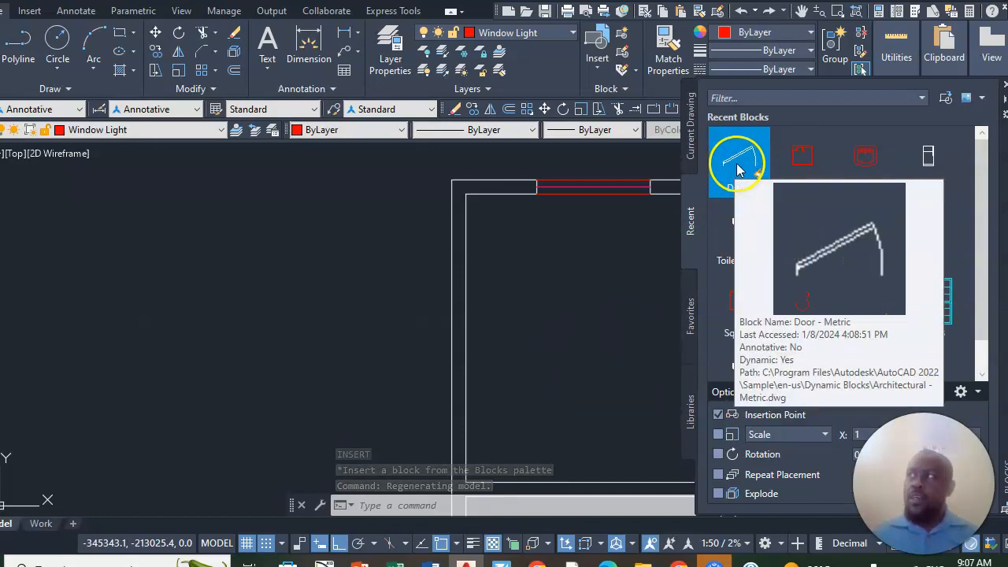
{"action": "left_click", "coordinate": [738, 171]}
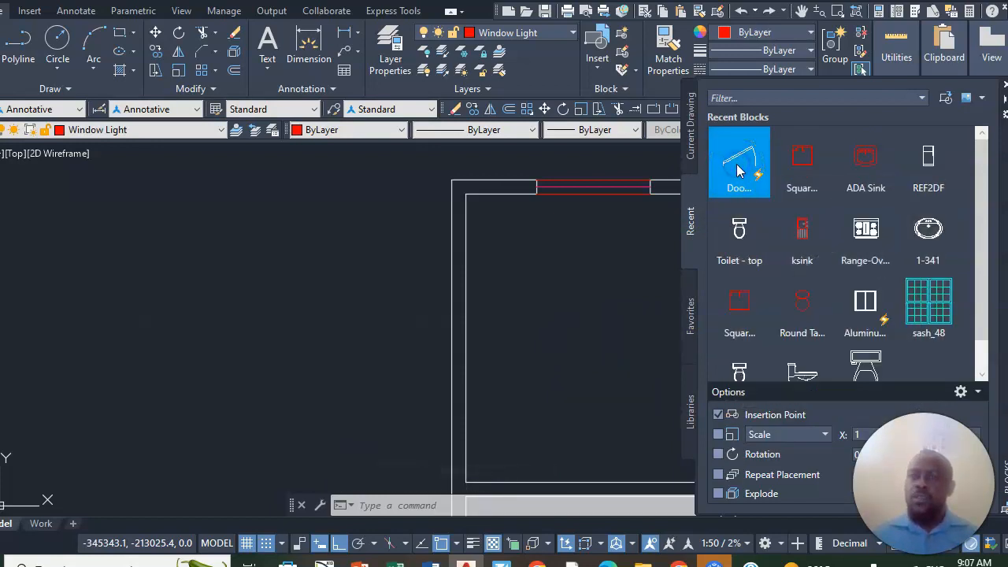
{"action": "left_click", "coordinate": [740, 171]}
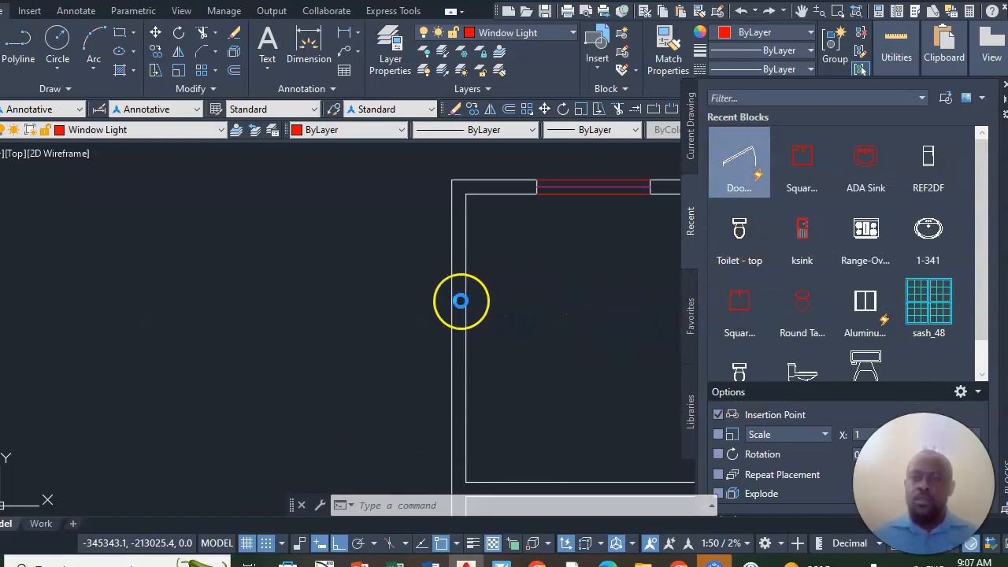
{"action": "left_click", "coordinate": [461, 301]}
{"action": "left_click", "coordinate": [638, 134]}
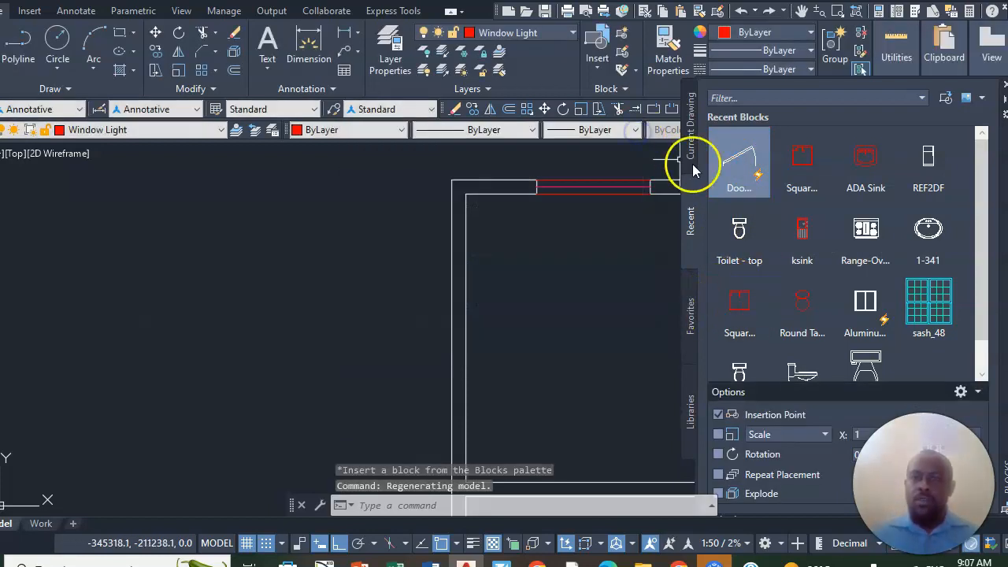
{"action": "left_click", "coordinate": [748, 164]}
{"action": "left_click", "coordinate": [383, 272]}
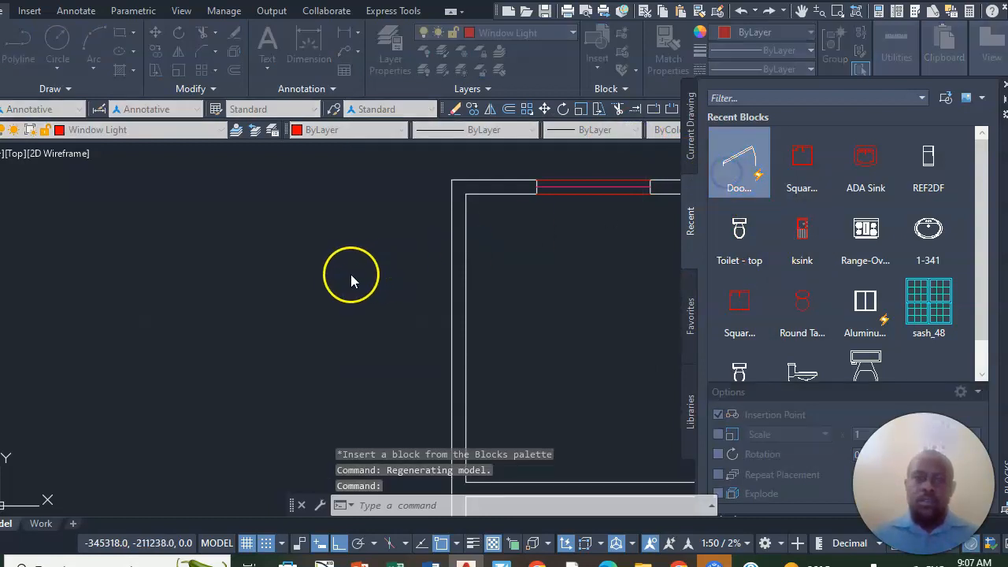
{"action": "left_click", "coordinate": [435, 254]}
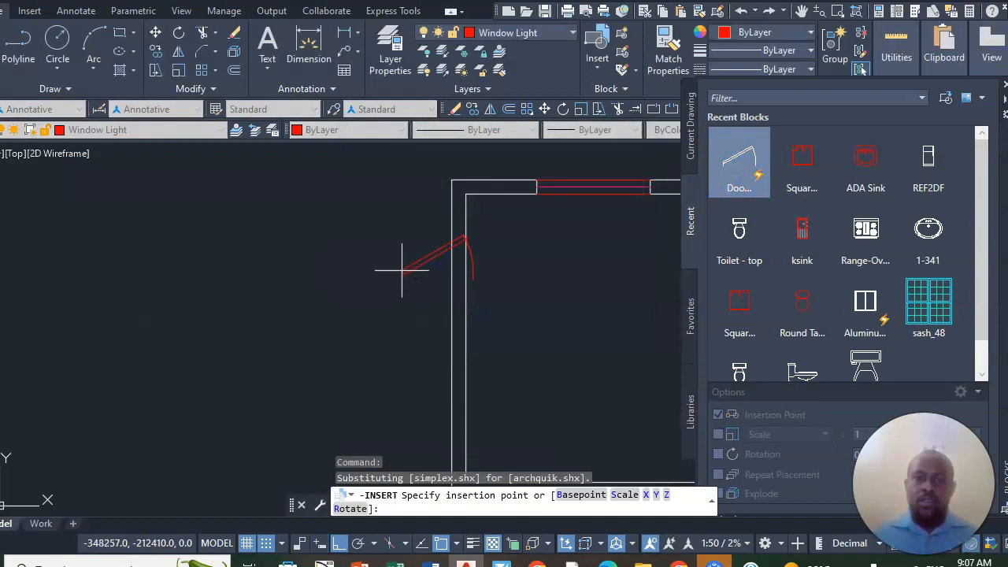
{"action": "scroll", "coordinate": [328, 266], "scroll_direction": "down", "scroll_amount": 4}
{"action": "scroll", "coordinate": [338, 275], "scroll_direction": "up", "scroll_amount": 4}
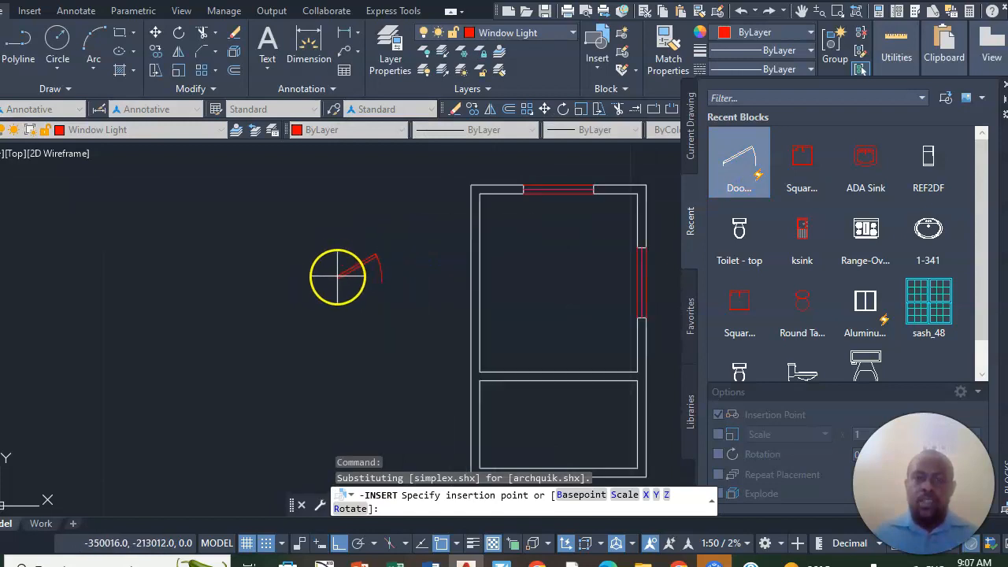
{"action": "left_click", "coordinate": [338, 275]}
{"action": "scroll", "coordinate": [368, 262], "scroll_direction": "up", "scroll_amount": 2}
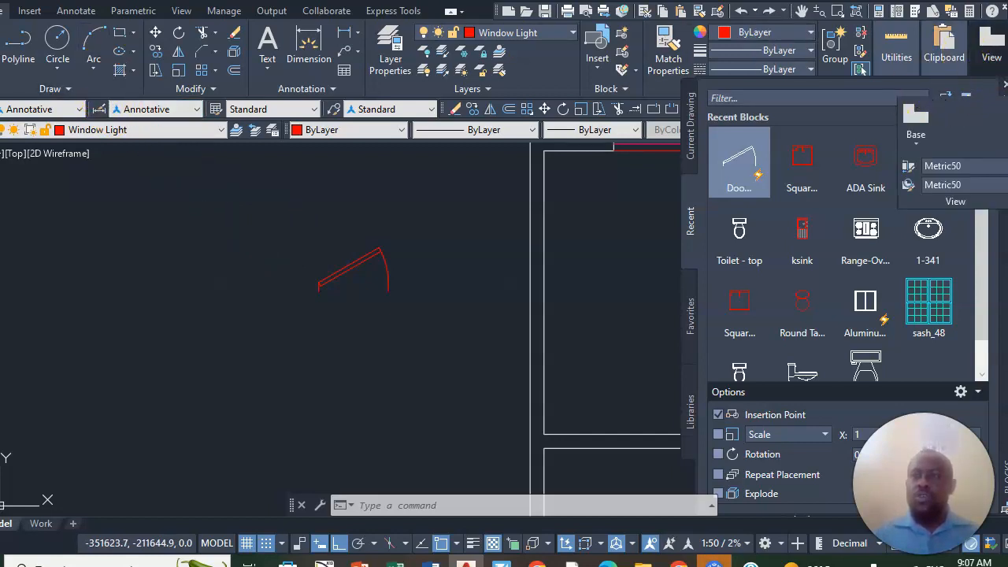
{"action": "left_click", "coordinate": [1005, 88]}
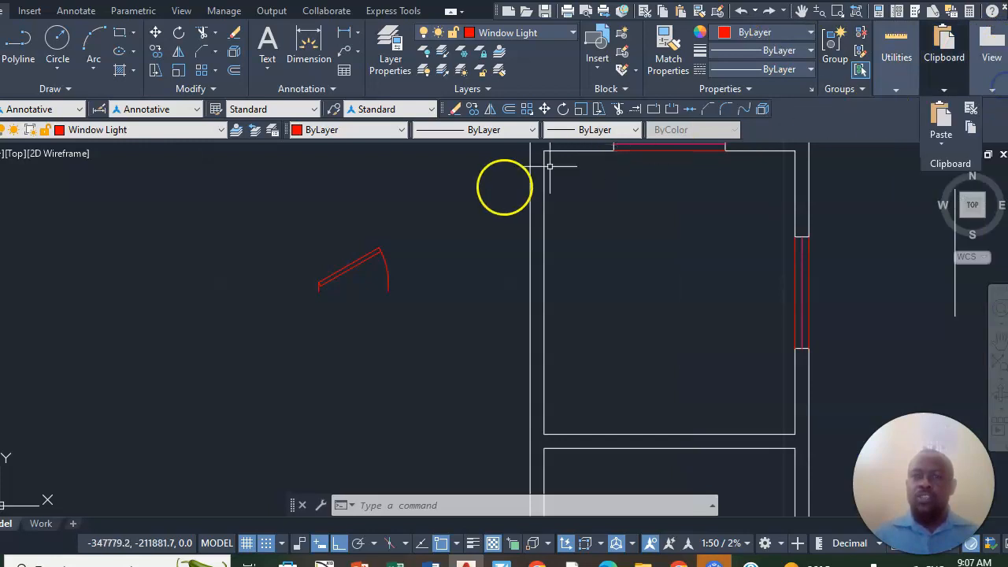
- Draw a 900-long horizontal line from the lower corner of the door block's hinge end across its opening
{"action": "type", "text": "l"}
{"action": "key", "text": "Return"}
{"action": "scroll", "coordinate": [342, 323], "scroll_direction": "up", "scroll_amount": 5}
{"action": "left_click", "coordinate": [323, 233]}
{"action": "scroll", "coordinate": [394, 228], "scroll_direction": "down", "scroll_amount": 3}
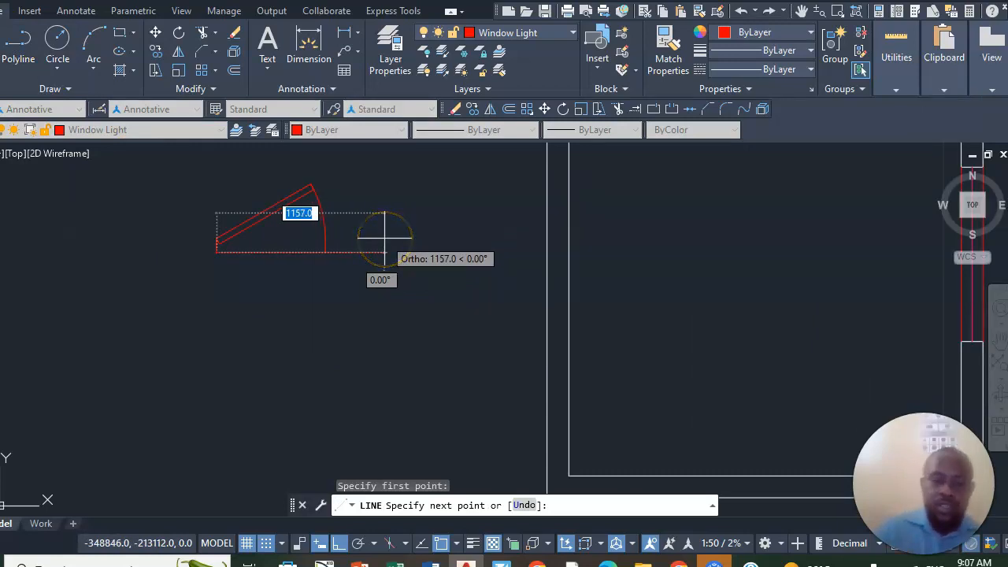
{"action": "type", "text": "900"}
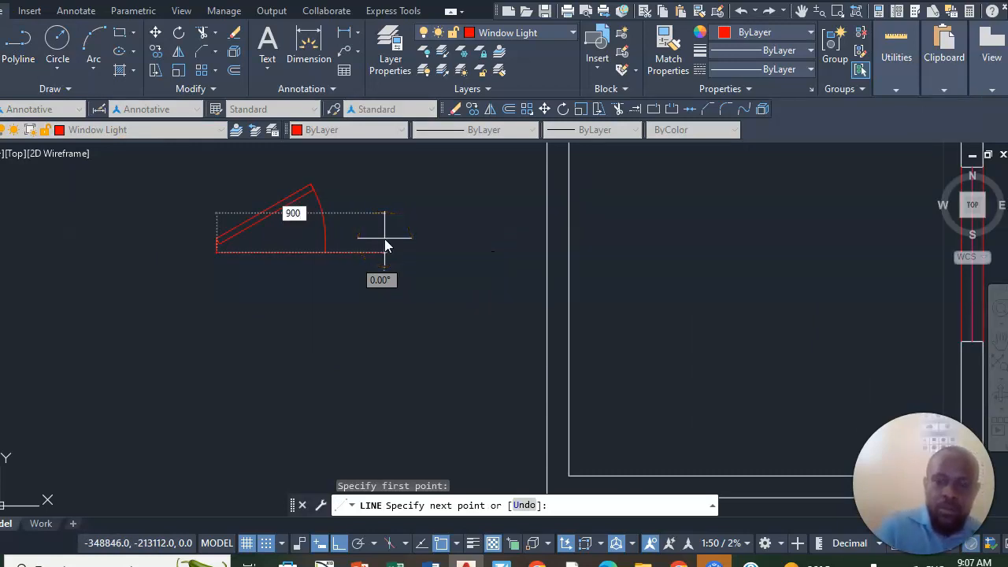
{"action": "key", "text": "Return"}
{"action": "right_click", "coordinate": [359, 279]}
{"action": "left_click", "coordinate": [396, 289]}
- Scale the door block from its lower hinge corner by reference, matching its opening width to the 900-long line
{"action": "scroll", "coordinate": [307, 234], "scroll_direction": "up", "scroll_amount": 5}
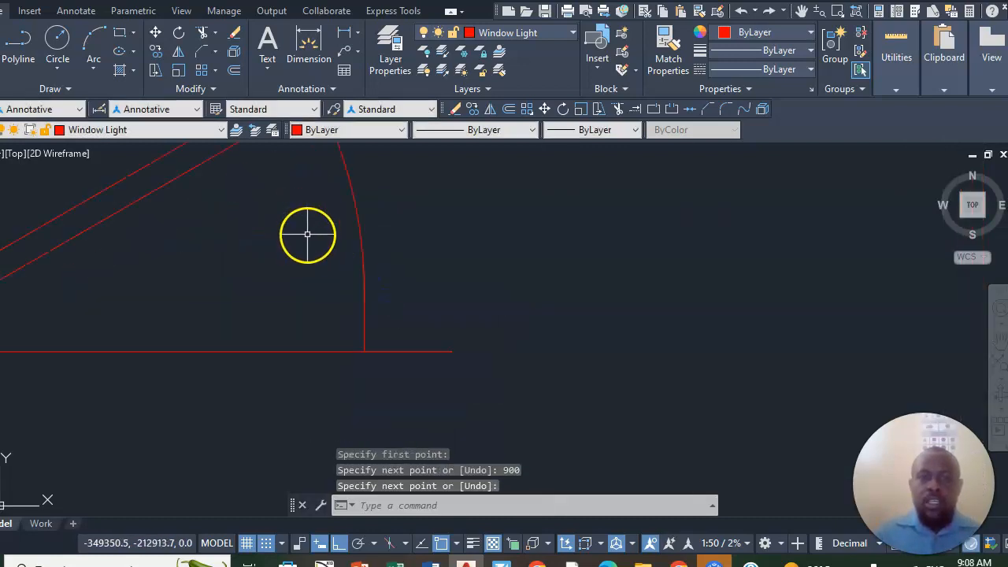
{"action": "scroll", "coordinate": [370, 328], "scroll_direction": "down", "scroll_amount": 3}
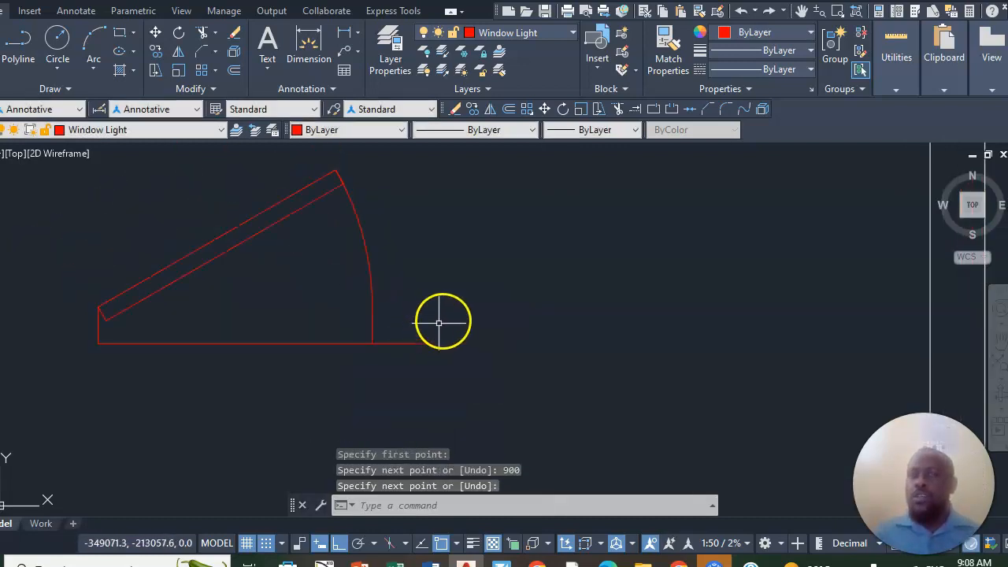
{"action": "left_click", "coordinate": [180, 76]}
{"action": "left_click", "coordinate": [392, 167]}
{"action": "left_click", "coordinate": [214, 282]}
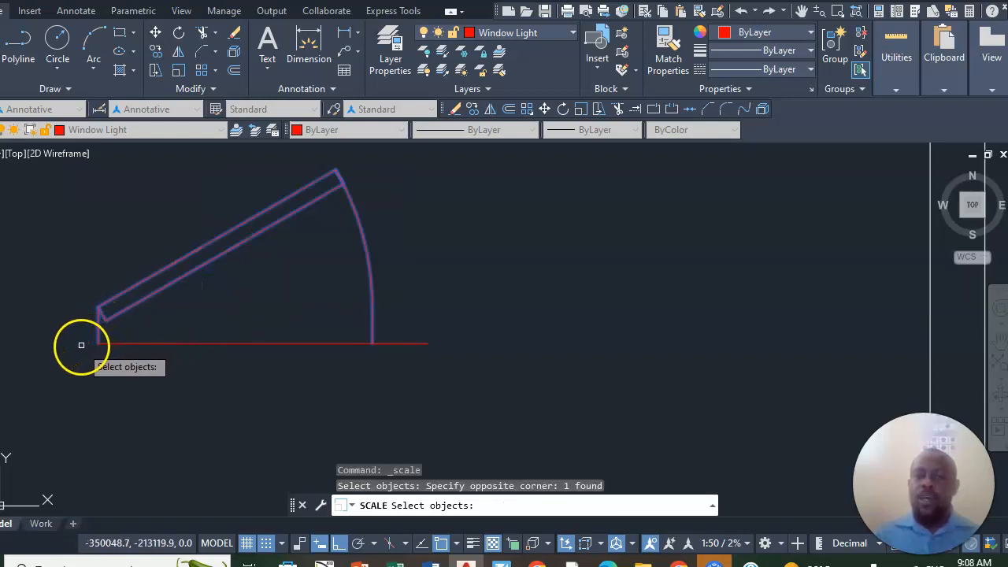
{"action": "key", "text": "Return"}
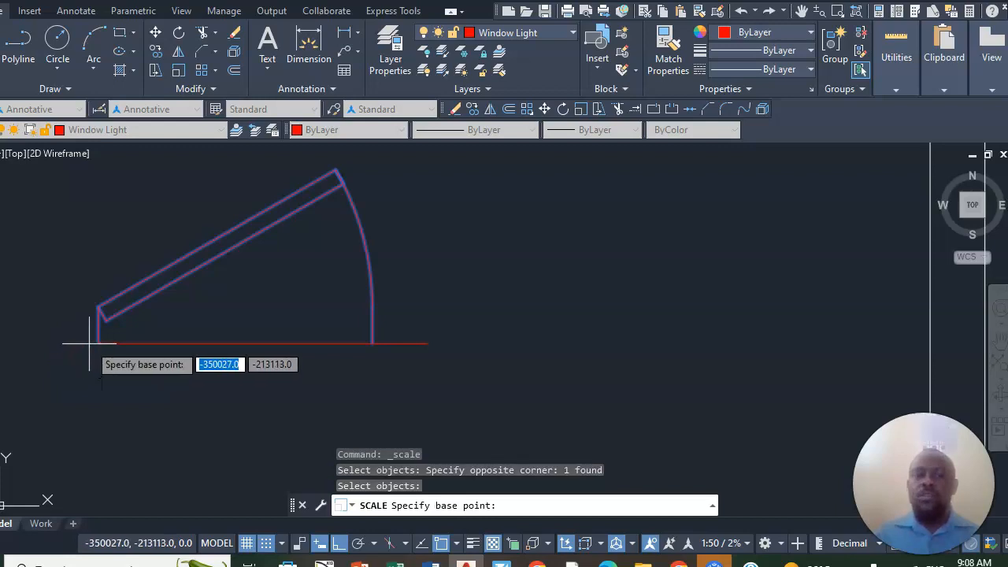
{"action": "left_click", "coordinate": [98, 343]}
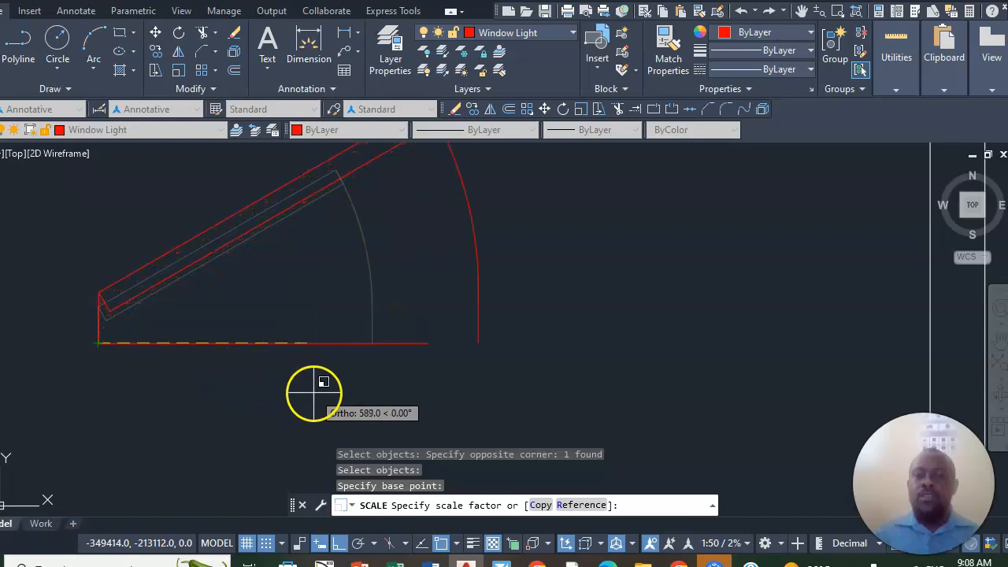
{"action": "left_click", "coordinate": [599, 502]}
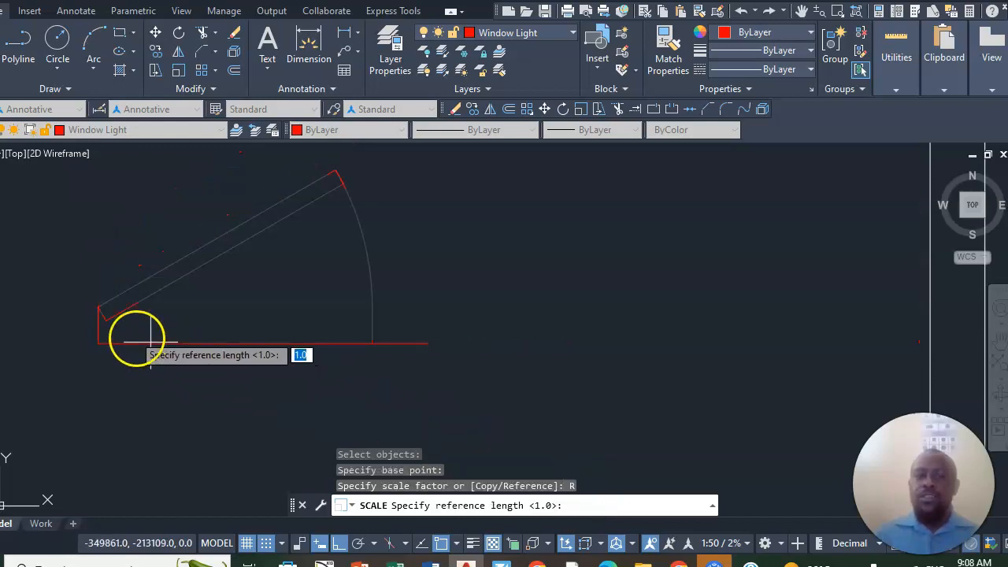
{"action": "left_click", "coordinate": [98, 343]}
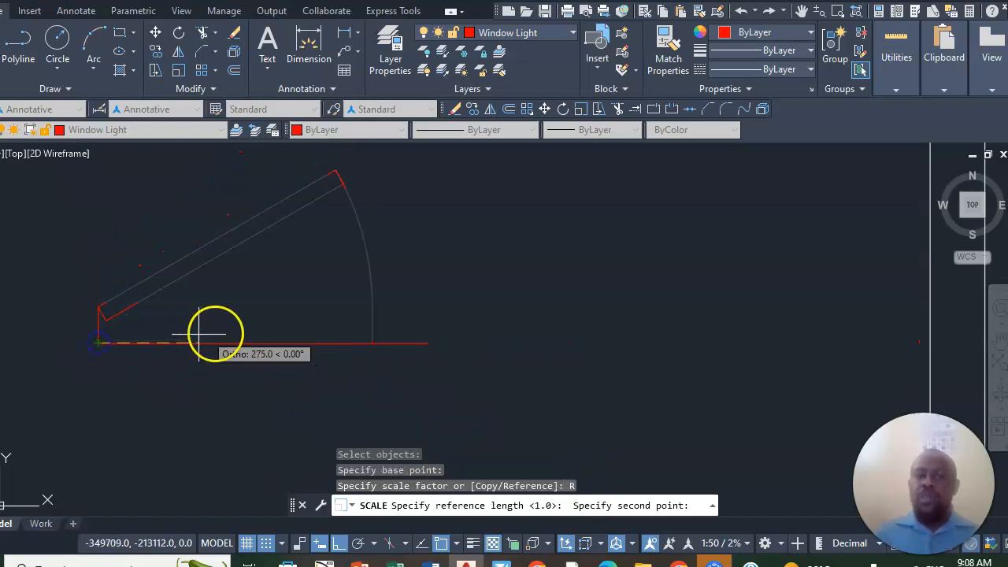
{"action": "left_click", "coordinate": [373, 343]}
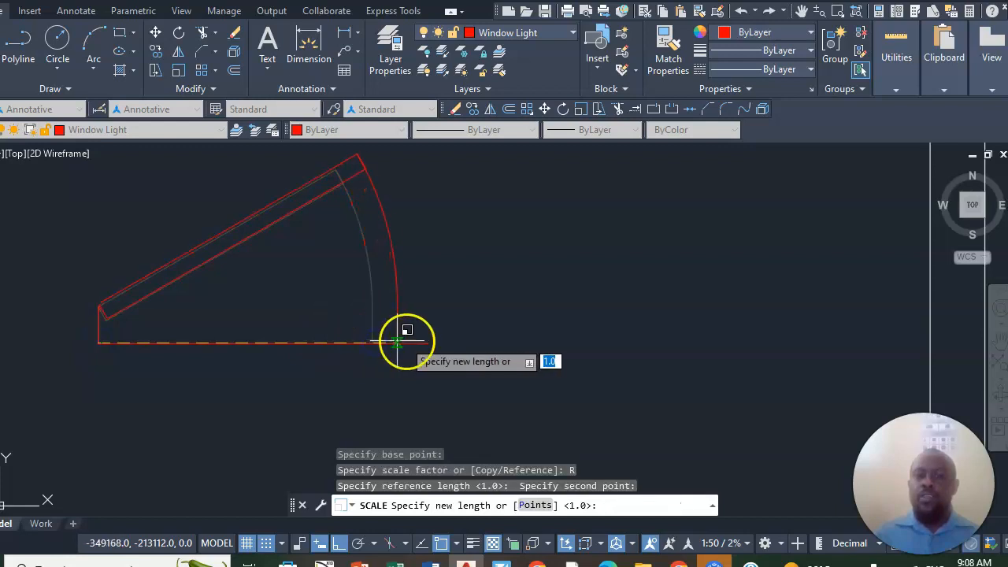
{"action": "left_click", "coordinate": [426, 343]}
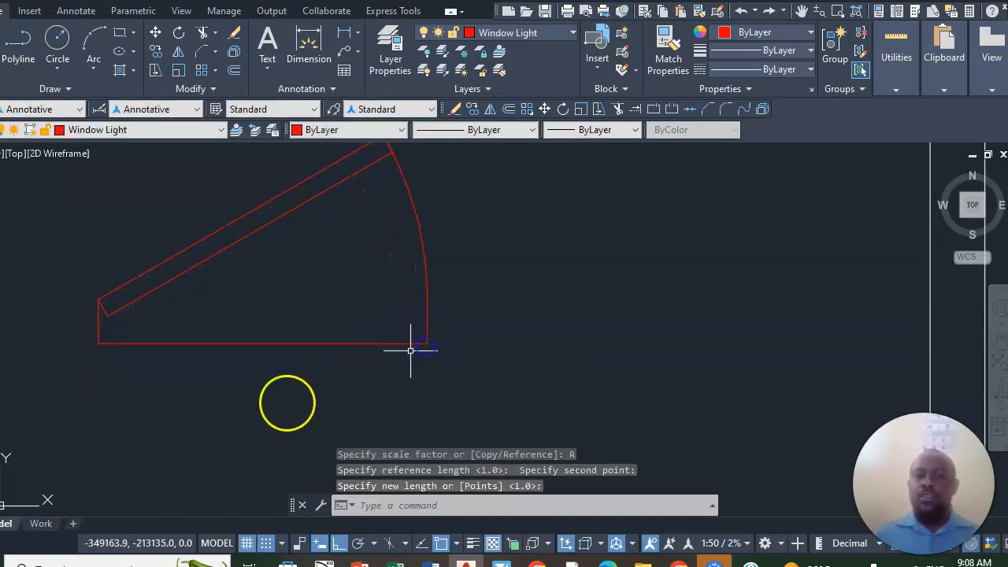
- Make the walls layer current by picking the upper line of the partition wall
{"action": "scroll", "coordinate": [756, 229], "scroll_direction": "down", "scroll_amount": 2}
{"action": "scroll", "coordinate": [578, 221], "scroll_direction": "up", "scroll_amount": 2}
{"action": "scroll", "coordinate": [545, 344], "scroll_direction": "down", "scroll_amount": 5}
{"action": "scroll", "coordinate": [538, 353], "scroll_direction": "up", "scroll_amount": 3}
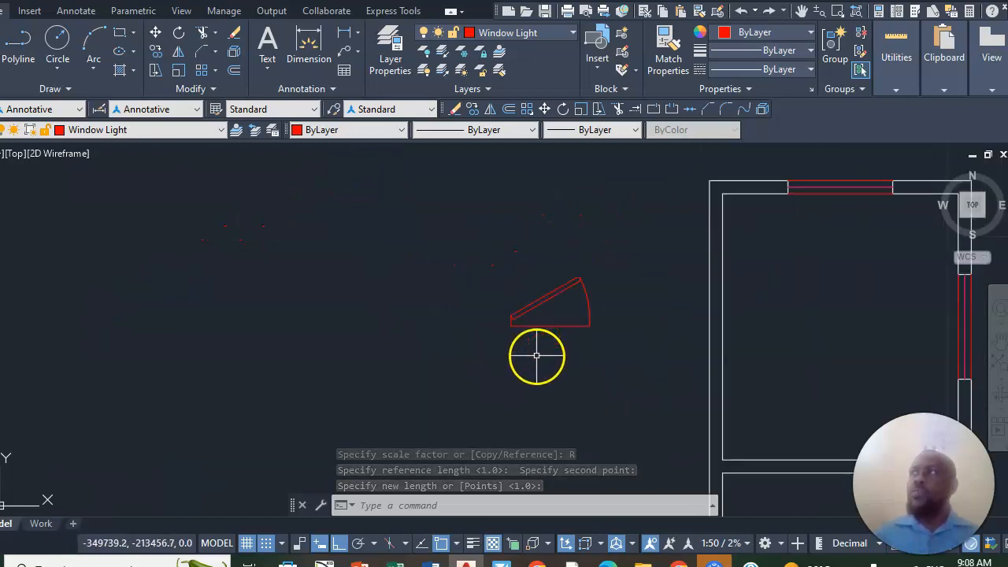
{"action": "scroll", "coordinate": [520, 355], "scroll_direction": "down", "scroll_amount": 3}
{"action": "scroll", "coordinate": [614, 398], "scroll_direction": "up", "scroll_amount": 3}
{"action": "scroll", "coordinate": [614, 398], "scroll_direction": "up", "scroll_amount": 3}
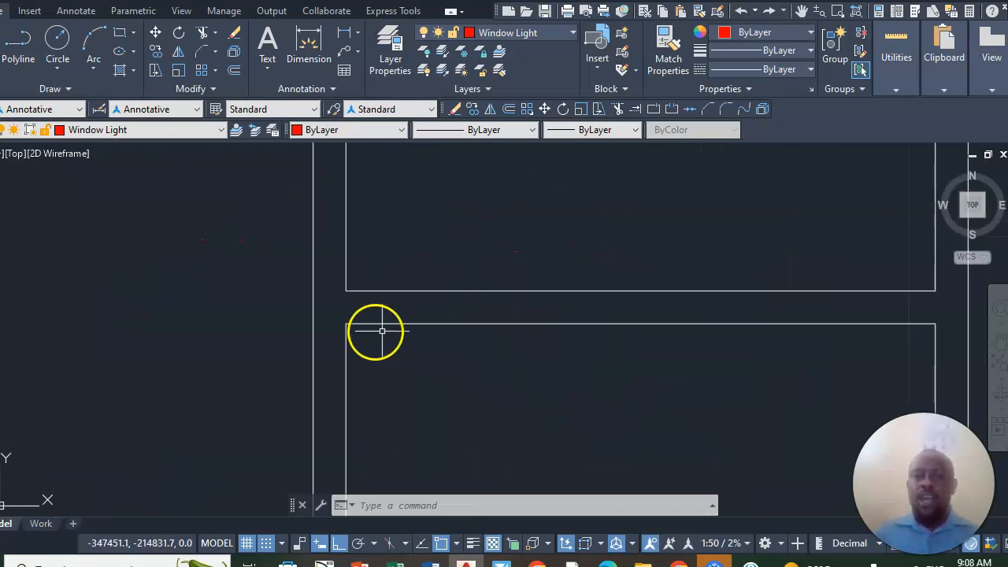
{"action": "type", "text": "l"}
{"action": "key", "text": "Return"}
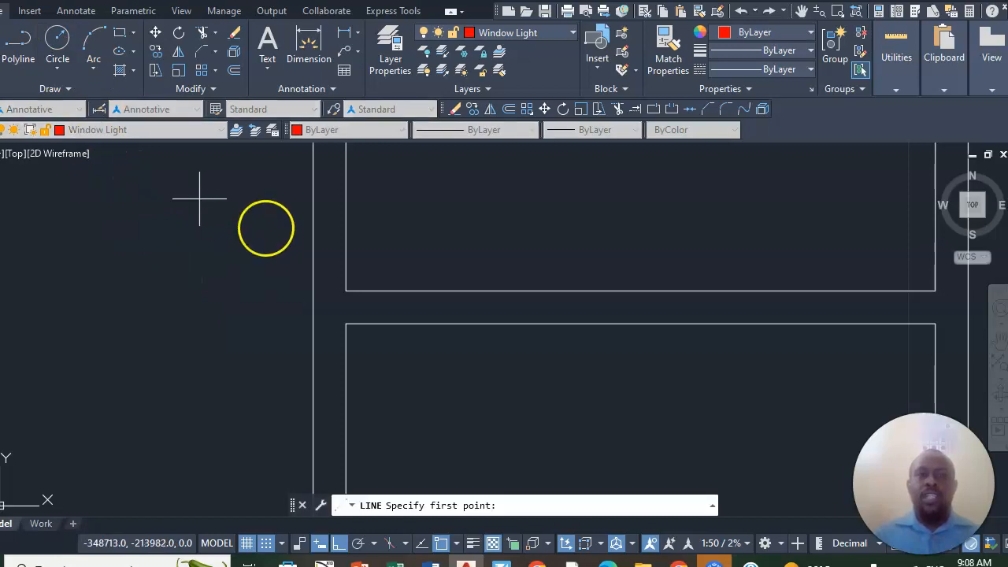
{"action": "left_click", "coordinate": [504, 51]}
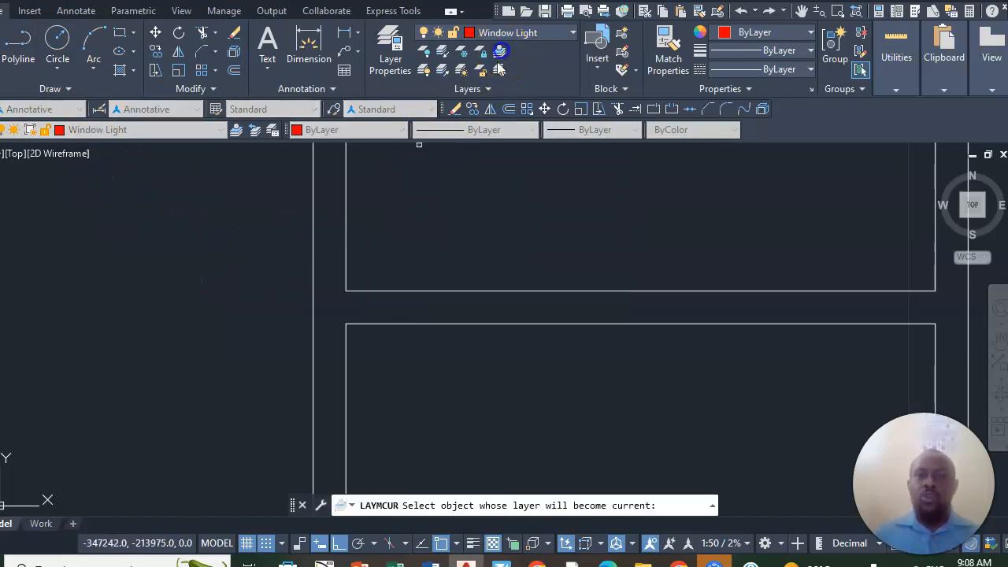
{"action": "left_click", "coordinate": [478, 291]}
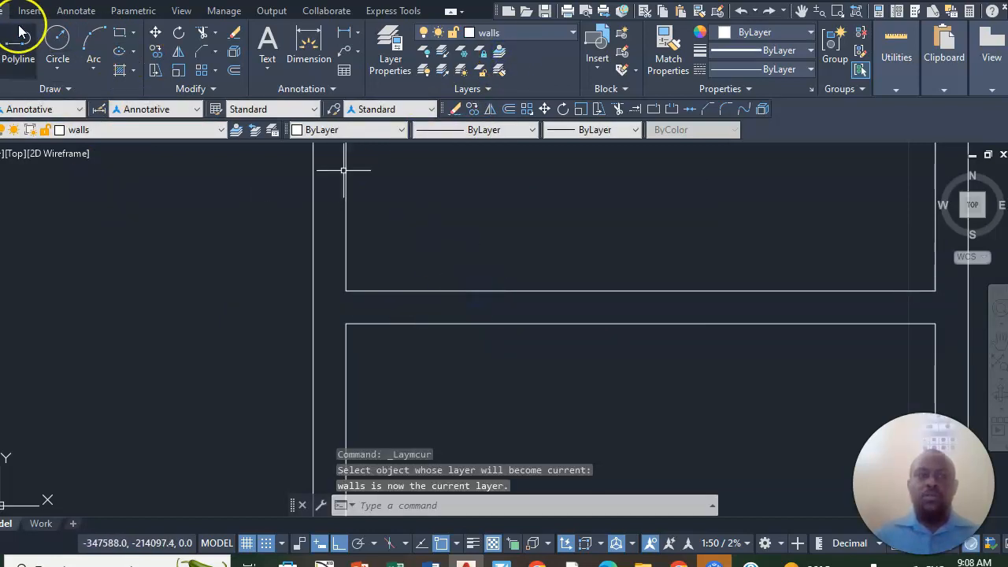
{"action": "type", "text": "l"}
{"action": "key", "text": "Return"}
{"action": "scroll", "coordinate": [370, 269], "scroll_direction": "down", "scroll_amount": 4}
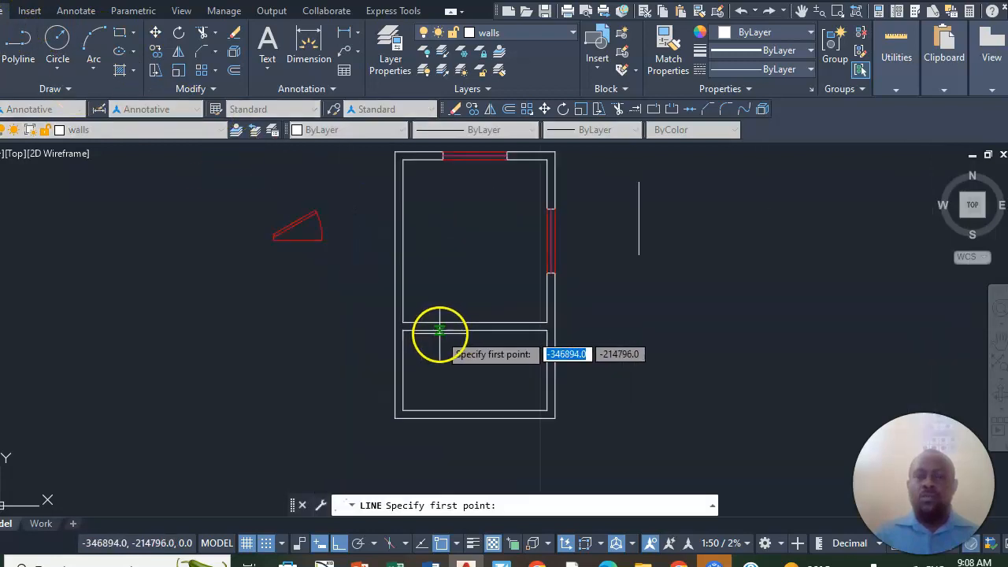
{"action": "scroll", "coordinate": [413, 317], "scroll_direction": "up", "scroll_amount": 6}
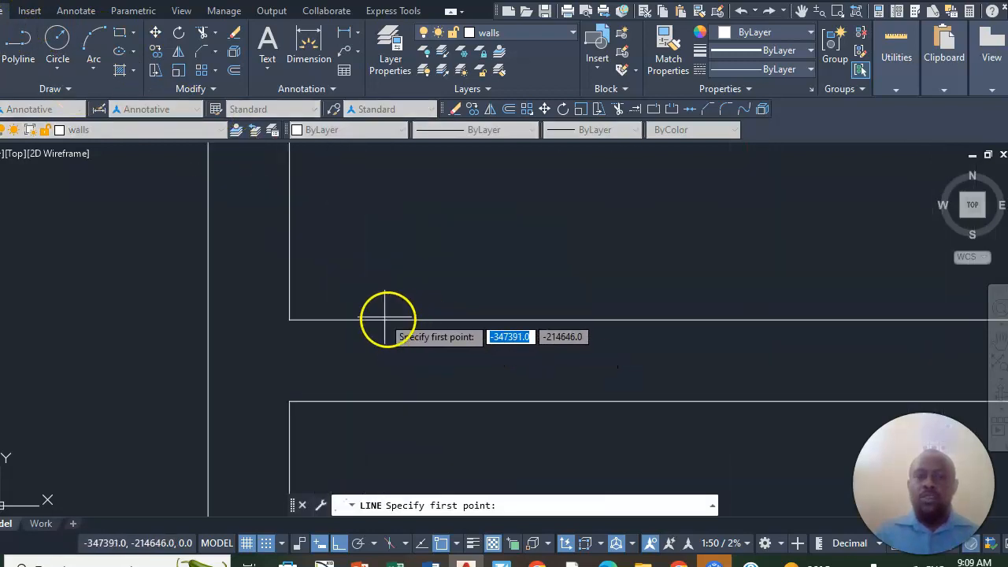
- Offset the upper room's inner left wall line 100 towards the room's interior
{"action": "left_click", "coordinate": [234, 69]}
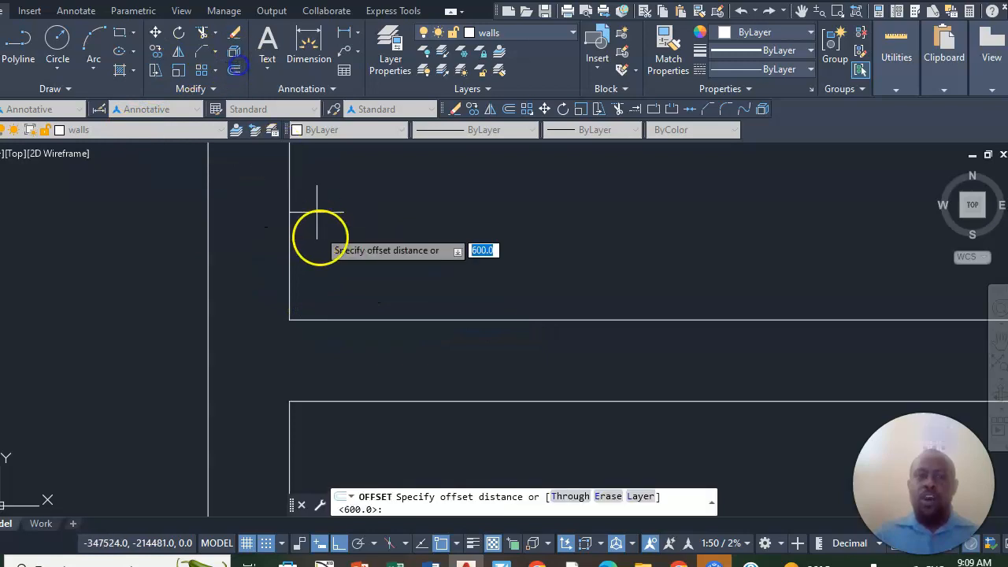
{"action": "left_click", "coordinate": [234, 69]}
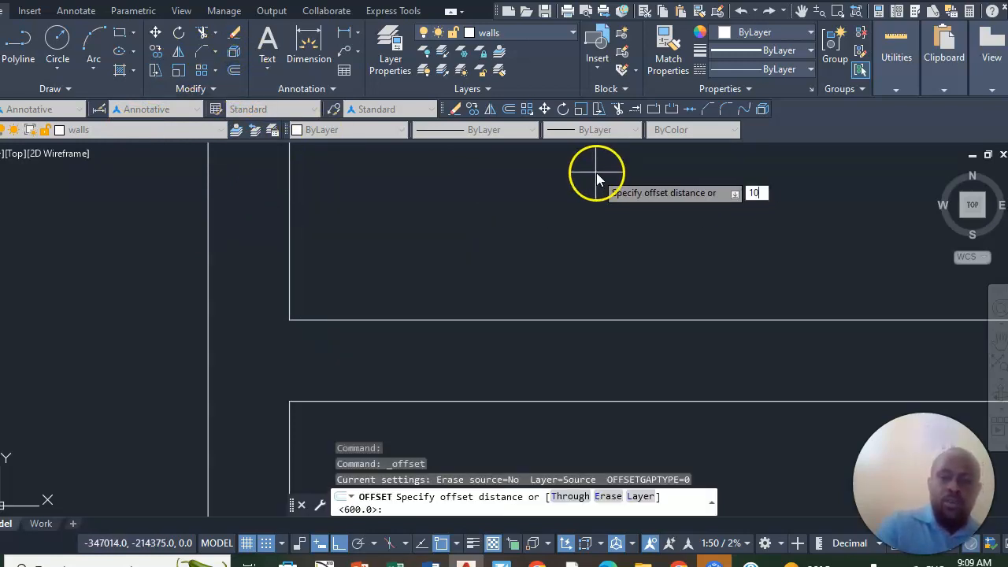
{"action": "key", "text": "Return"}
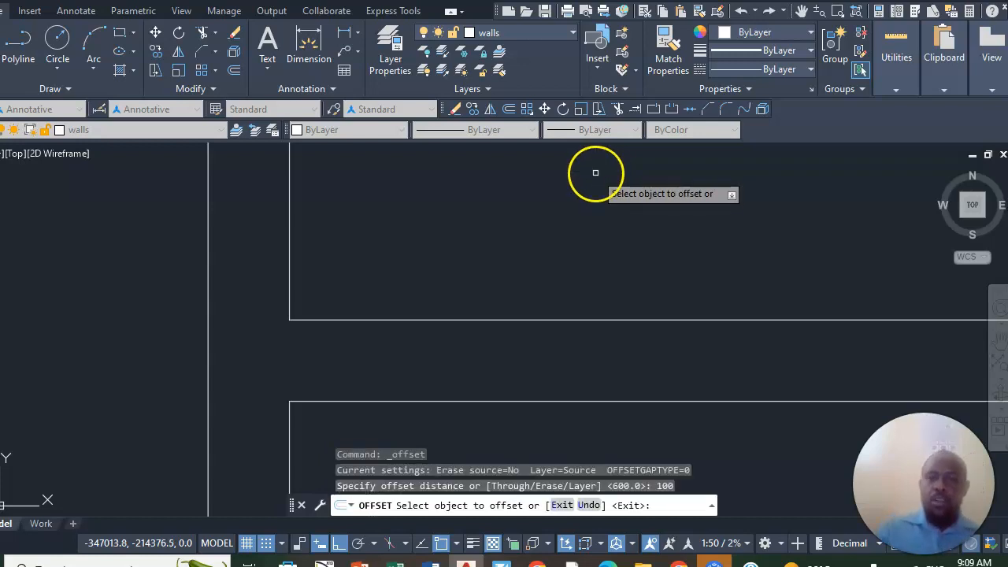
{"action": "left_click", "coordinate": [289, 289]}
{"action": "left_click", "coordinate": [361, 319]}
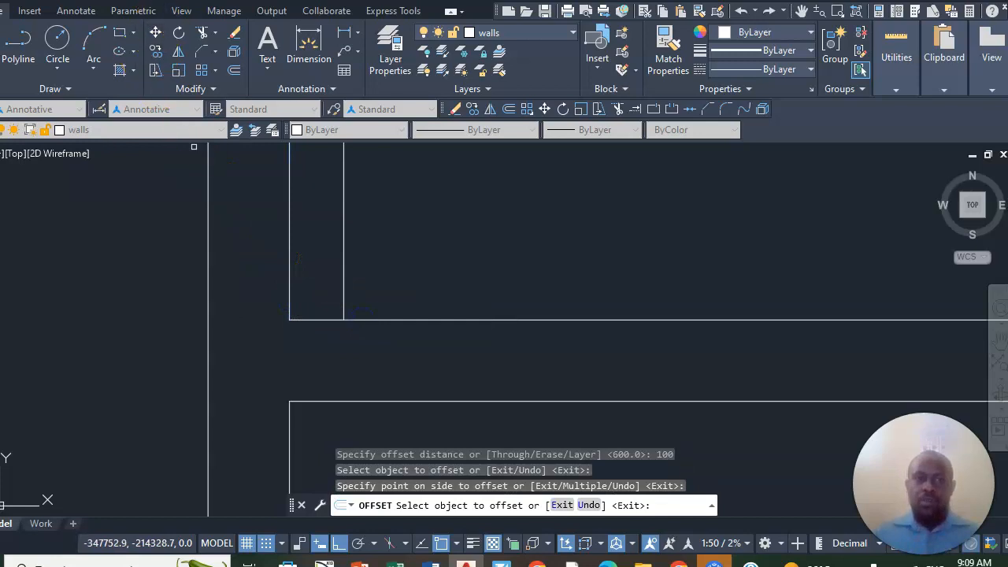
- Extend the lower end of the offset line down across the partition wall
{"action": "left_click", "coordinate": [215, 40]}
{"action": "left_click", "coordinate": [225, 93]}
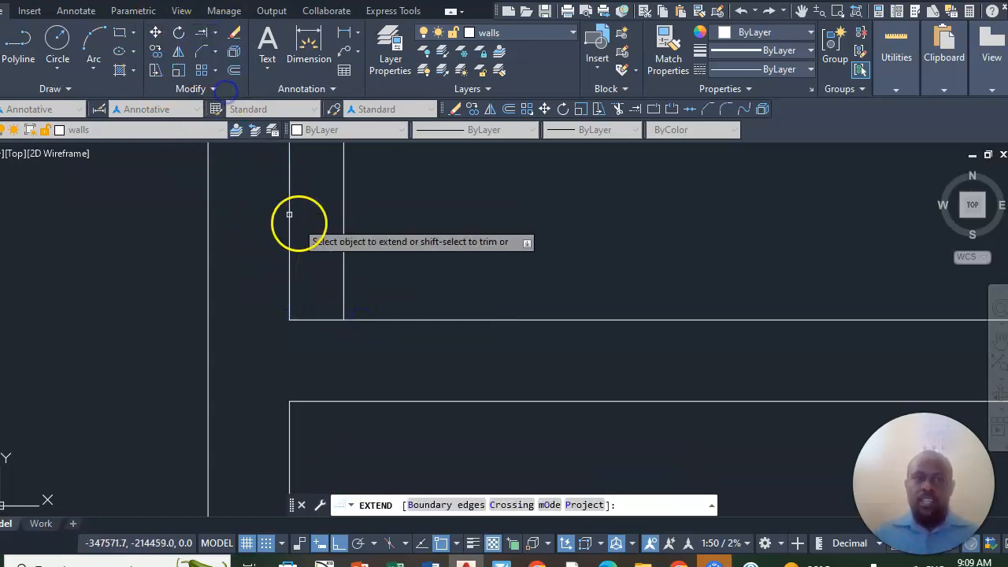
{"action": "left_click", "coordinate": [344, 285]}
{"action": "scroll", "coordinate": [378, 307], "scroll_direction": "down", "scroll_amount": 2}
{"action": "scroll", "coordinate": [389, 319], "scroll_direction": "down", "scroll_amount": 4}
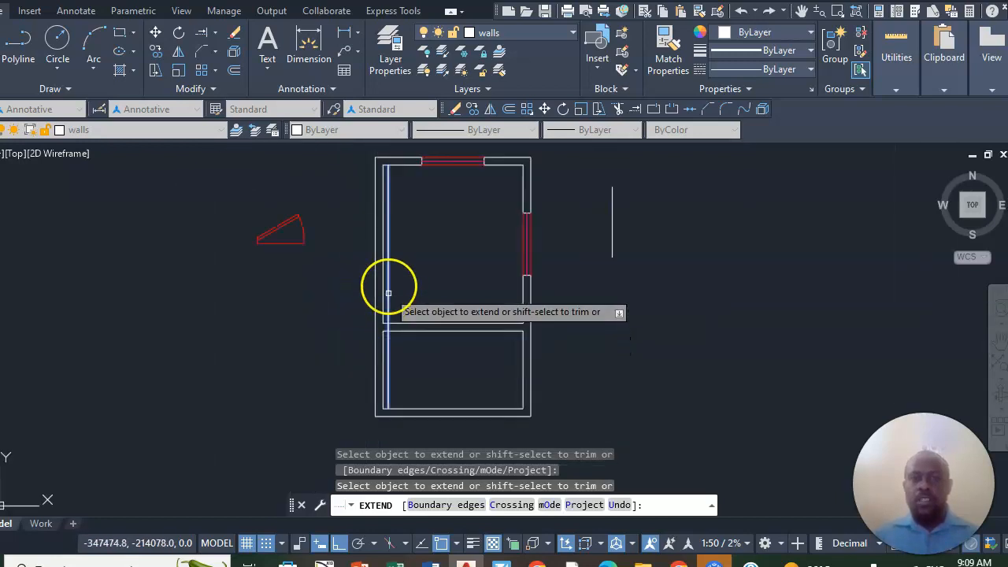
- Trim the extended line outside the partition wall, keeping only the short piece across the wall's thickness
{"action": "scroll", "coordinate": [387, 285], "scroll_direction": "up", "scroll_amount": 3}
{"action": "left_click", "coordinate": [212, 33]}
{"action": "left_click", "coordinate": [225, 72]}
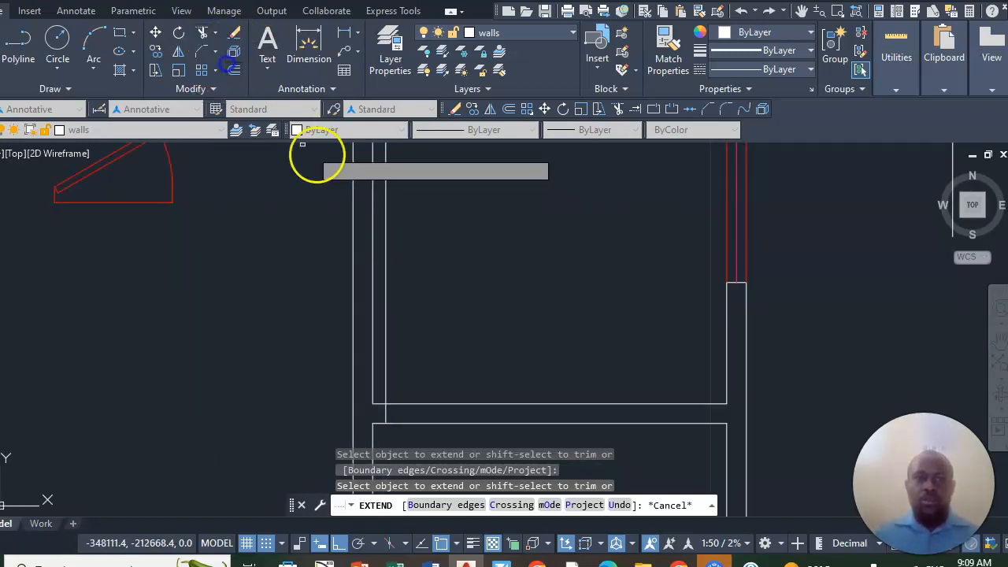
{"action": "left_click", "coordinate": [386, 286]}
{"action": "scroll", "coordinate": [400, 427], "scroll_direction": "up", "scroll_amount": 5}
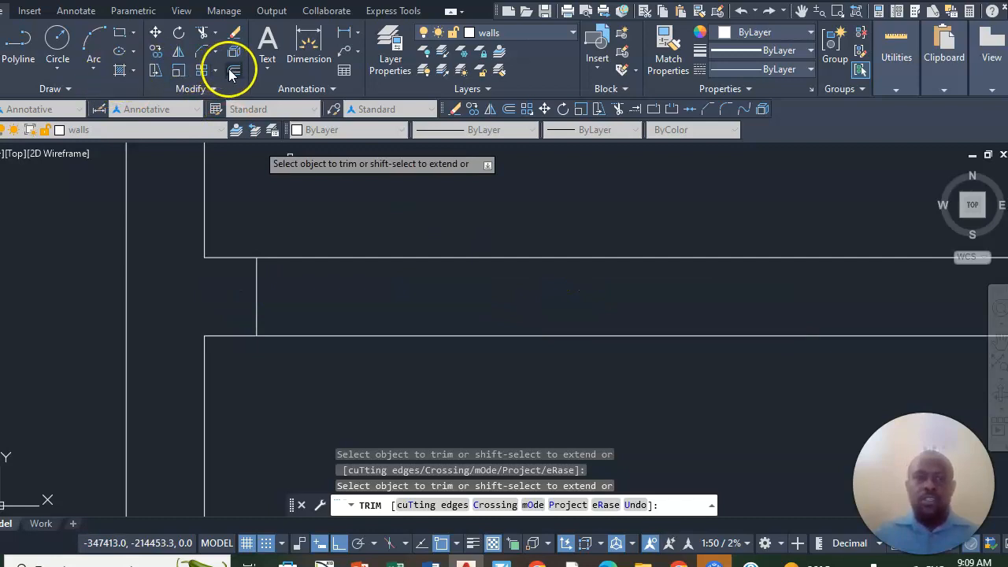
- Offset the short line across the partition wall 900 to the right as the doorway's second jamb
{"action": "left_click", "coordinate": [234, 73]}
{"action": "type", "text": "9"}
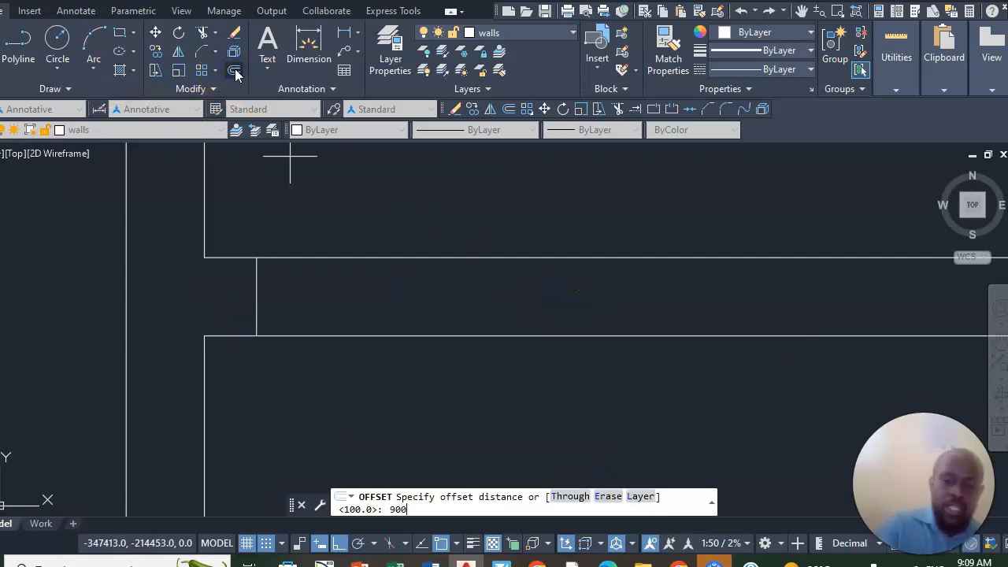
{"action": "type", "text": "00"}
{"action": "key", "text": "Return"}
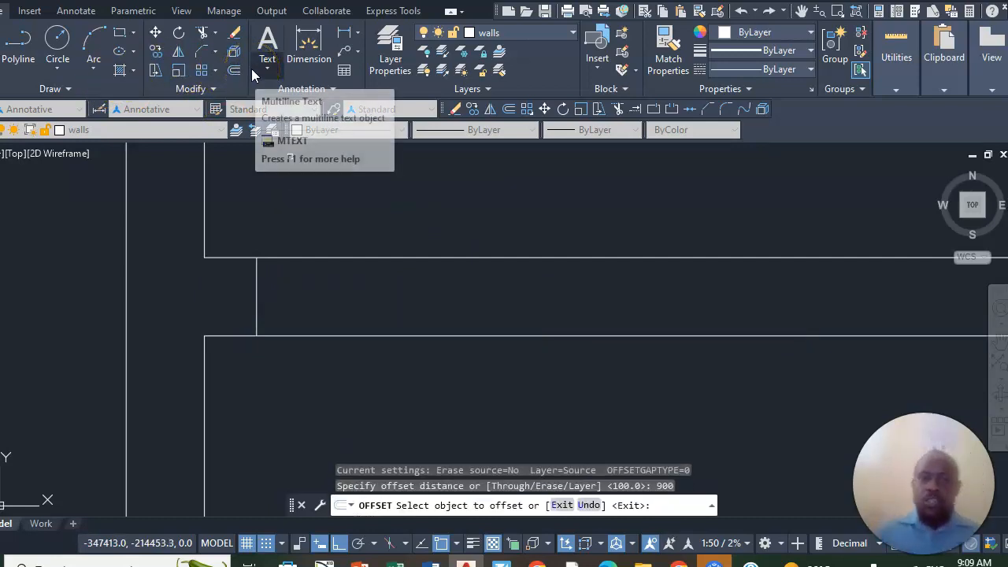
{"action": "left_click", "coordinate": [256, 276]}
{"action": "scroll", "coordinate": [254, 276], "scroll_direction": "down", "scroll_amount": 5}
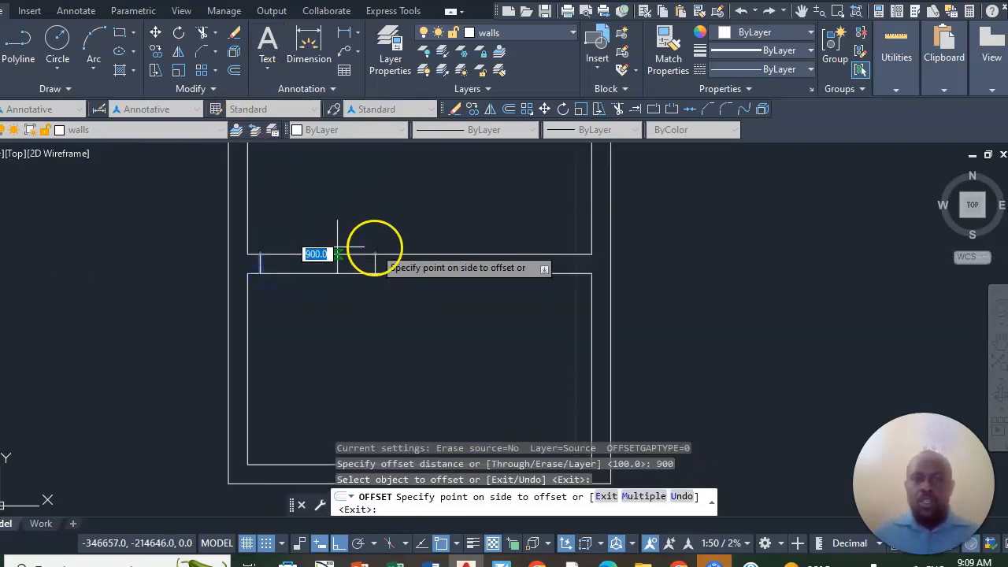
{"action": "left_click", "coordinate": [445, 277]}
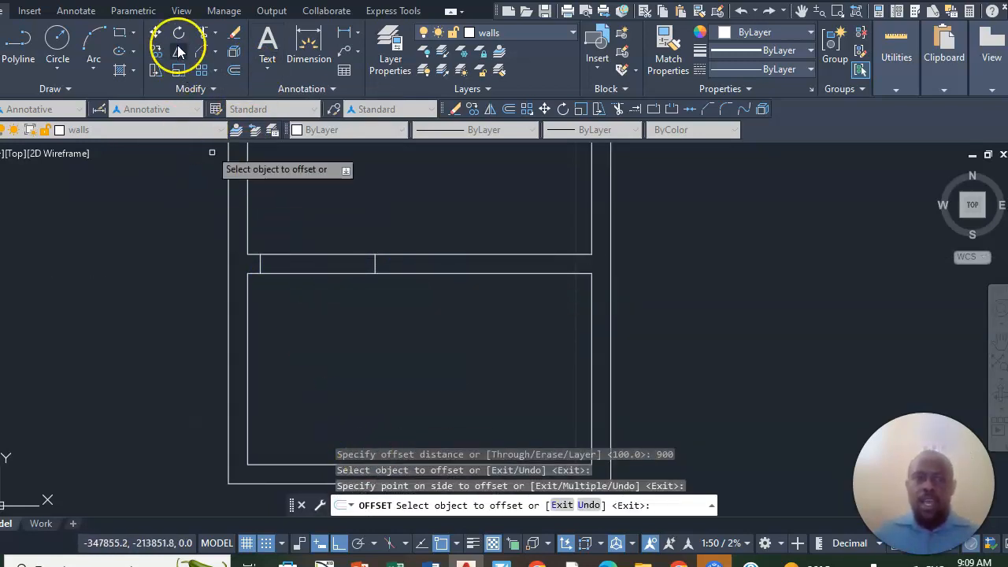
- Trim both partition wall lines between the two jamb lines to open the doorway
{"action": "left_click", "coordinate": [201, 35]}
{"action": "left_click_drag", "start_coordinate": [307, 227], "coordinate": [306, 297]}
{"action": "scroll", "coordinate": [337, 370], "scroll_direction": "down", "scroll_amount": 3}
{"action": "scroll", "coordinate": [306, 331], "scroll_direction": "up", "scroll_amount": 3}
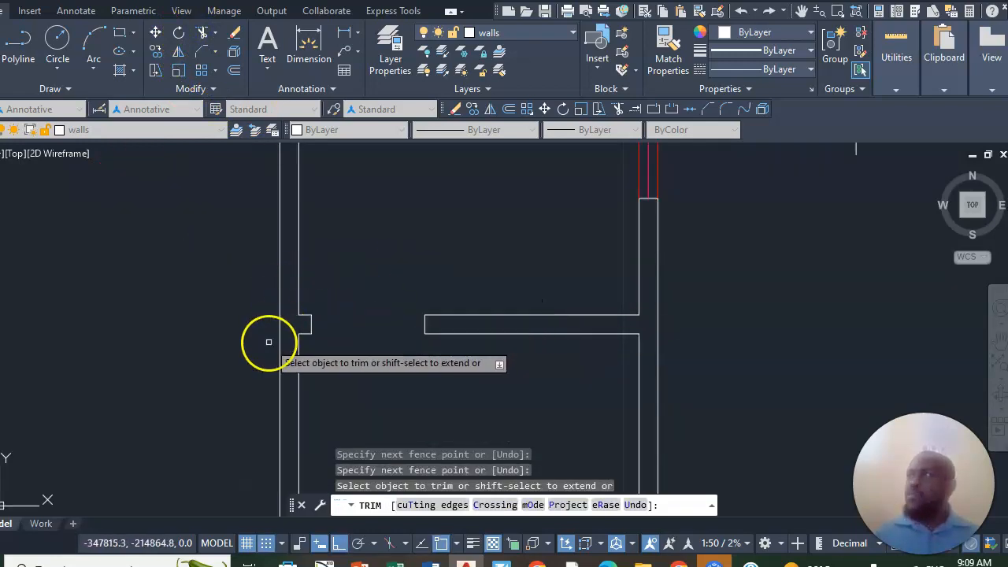
{"action": "scroll", "coordinate": [340, 363], "scroll_direction": "down", "scroll_amount": 3}
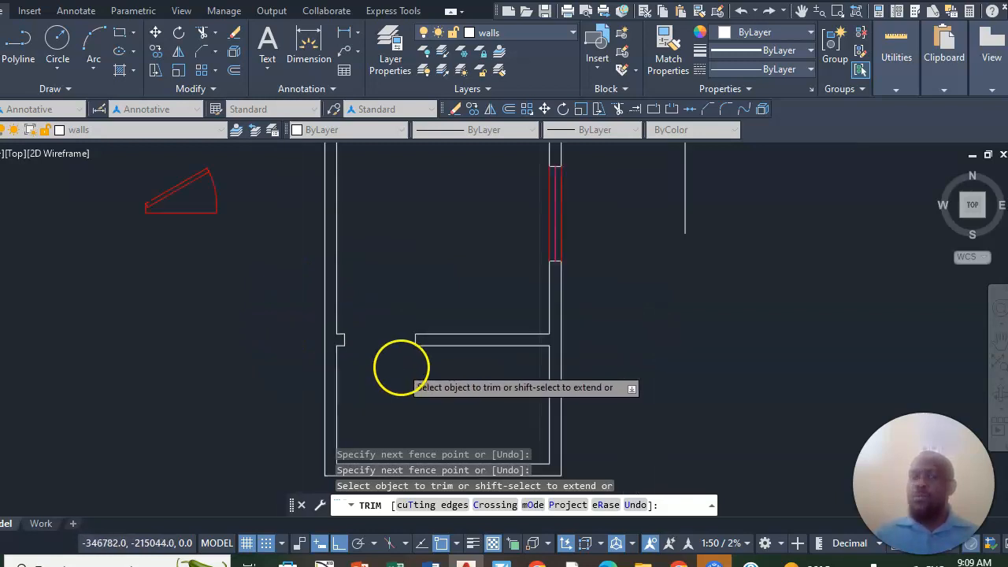
{"action": "scroll", "coordinate": [272, 234], "scroll_direction": "up", "scroll_amount": 1}
{"action": "right_click", "coordinate": [272, 237]}
{"action": "left_click", "coordinate": [300, 250]}
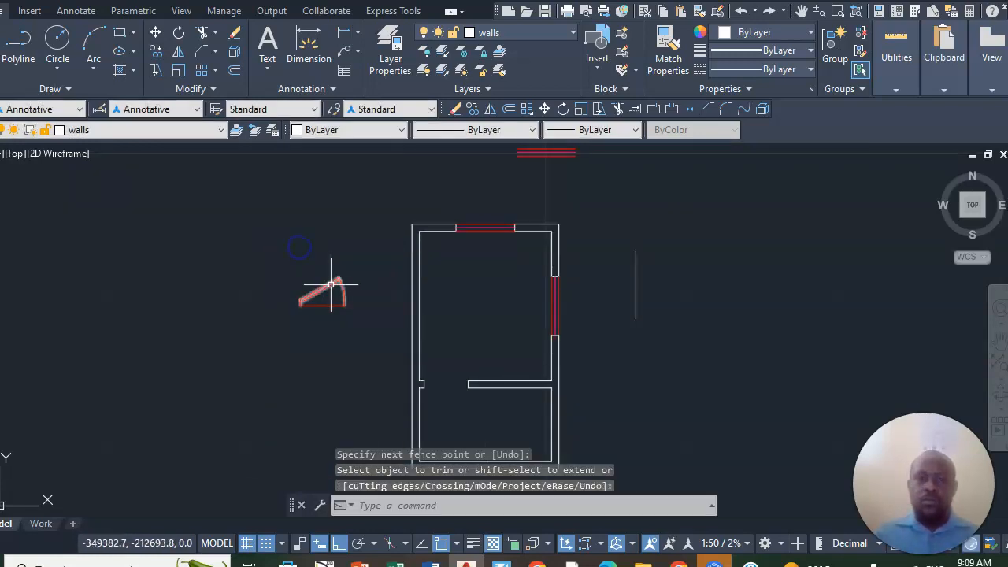
- Copy the door block by its lower hinge corner to the midpoint of the doorway's left jamb
{"action": "scroll", "coordinate": [321, 286], "scroll_direction": "up", "scroll_amount": 3}
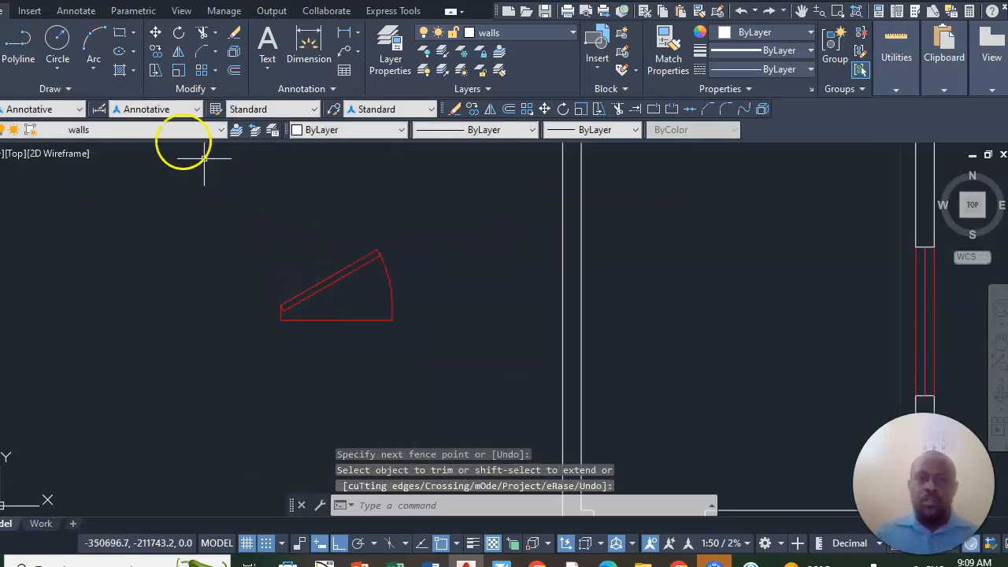
{"action": "left_click", "coordinate": [152, 53]}
{"action": "left_click", "coordinate": [405, 220]}
{"action": "left_click", "coordinate": [311, 311]}
{"action": "scroll", "coordinate": [299, 324], "scroll_direction": "up", "scroll_amount": 3}
{"action": "scroll", "coordinate": [254, 315], "scroll_direction": "down", "scroll_amount": 8}
{"action": "scroll", "coordinate": [279, 308], "scroll_direction": "up", "scroll_amount": 5}
{"action": "key", "text": "Return"}
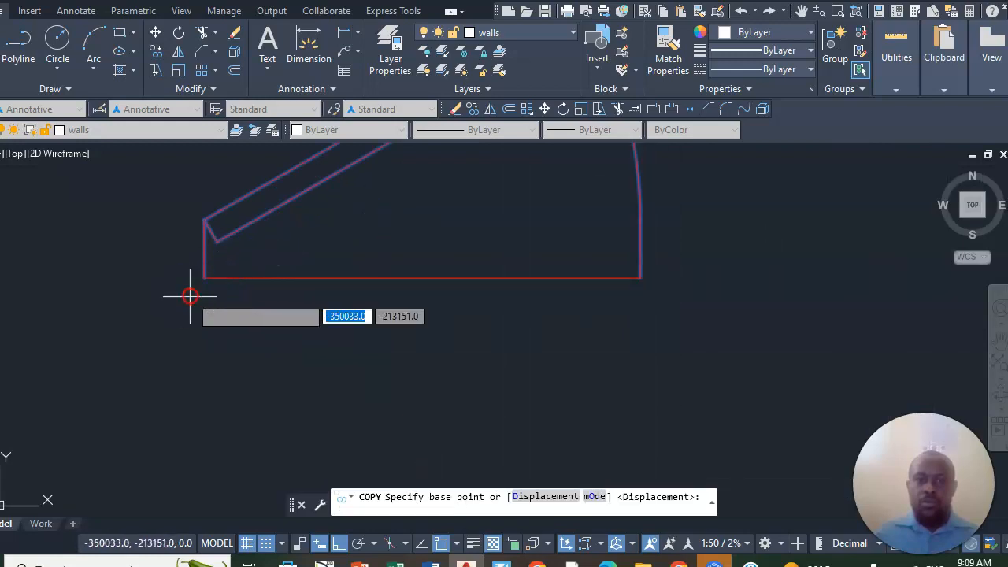
{"action": "left_click", "coordinate": [204, 277]}
{"action": "scroll", "coordinate": [315, 247], "scroll_direction": "down", "scroll_amount": 9}
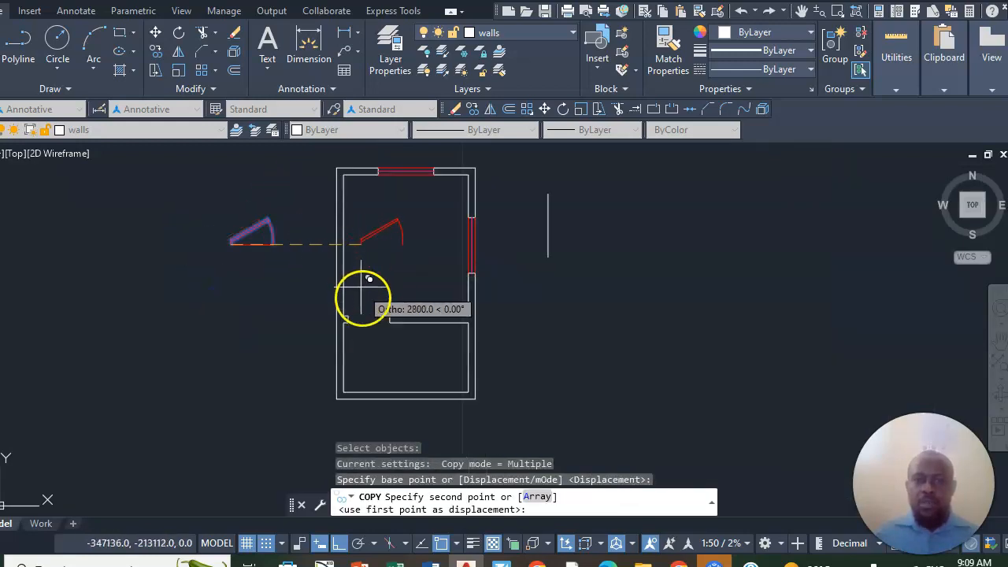
{"action": "scroll", "coordinate": [362, 297], "scroll_direction": "up", "scroll_amount": 5}
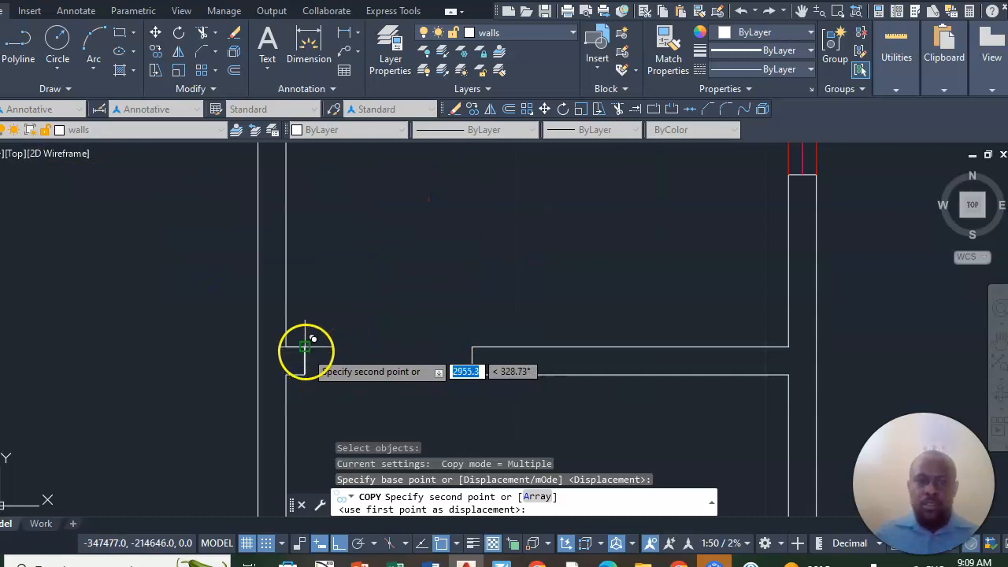
{"action": "left_click", "coordinate": [306, 356]}
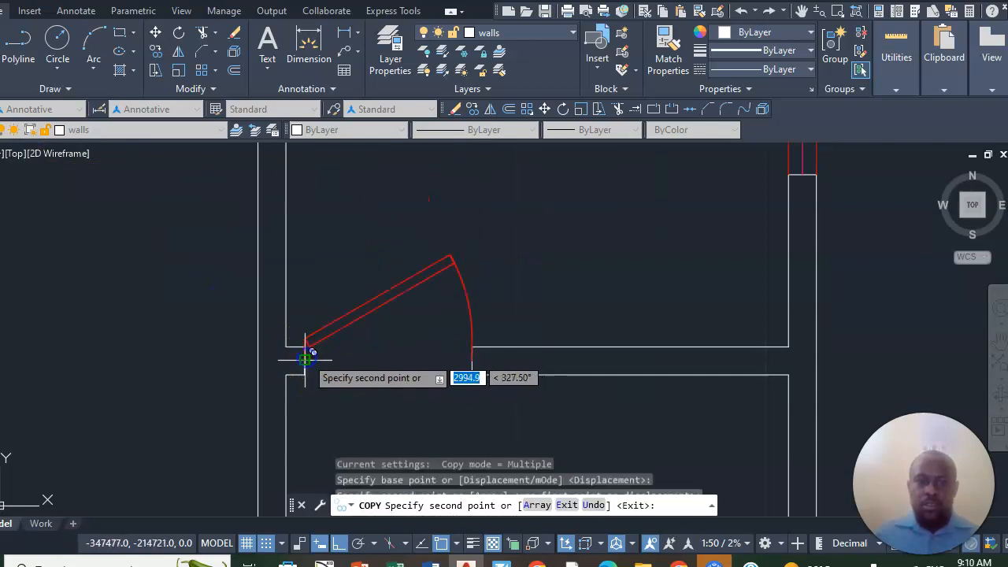
{"action": "right_click", "coordinate": [511, 271]}
{"action": "left_click", "coordinate": [549, 285]}
- Draw a horizontal line from the midpoint of the lower room's inner right wall line to the outer wall line
{"action": "scroll", "coordinate": [518, 349], "scroll_direction": "down", "scroll_amount": 5}
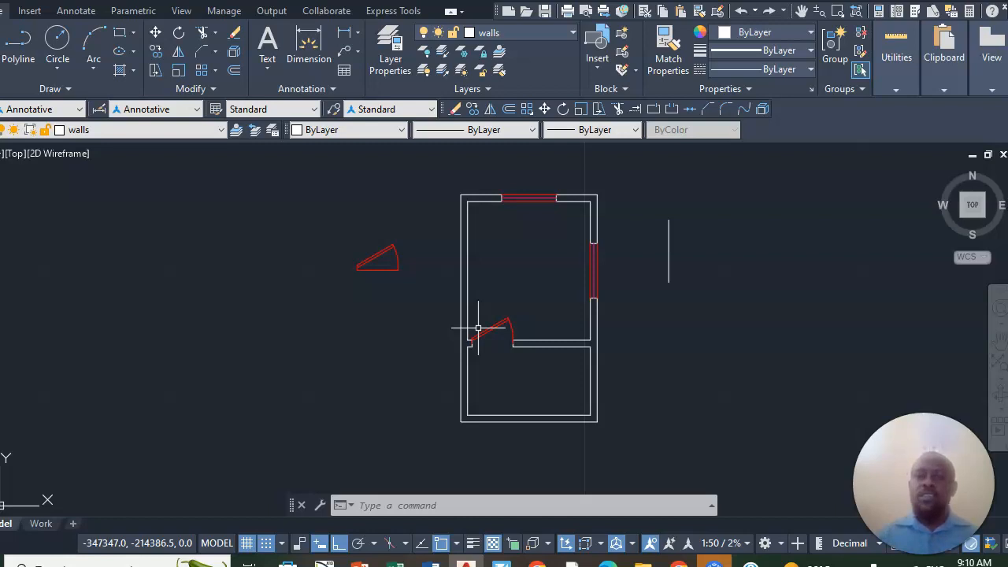
{"action": "scroll", "coordinate": [619, 428], "scroll_direction": "up", "scroll_amount": 4}
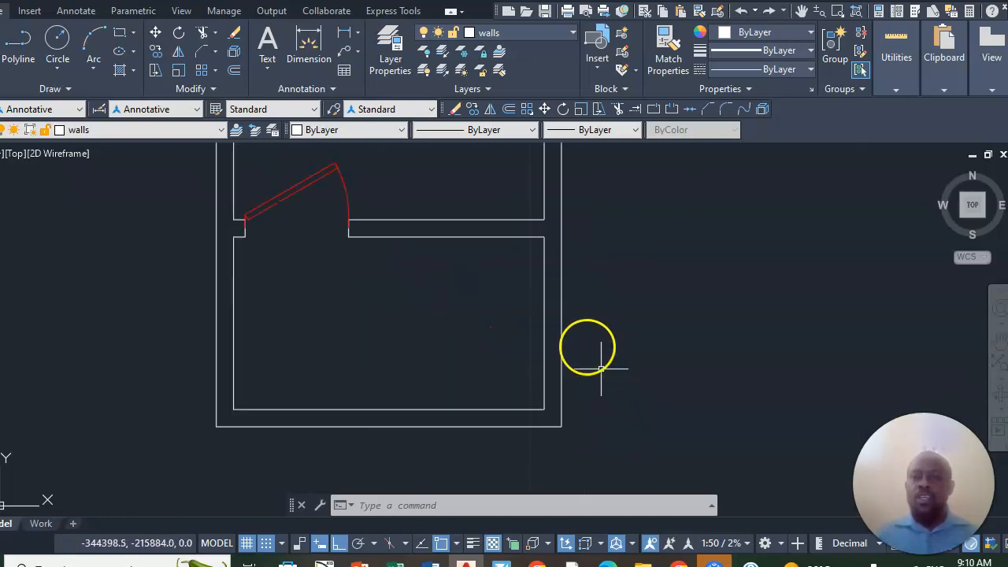
{"action": "scroll", "coordinate": [515, 392], "scroll_direction": "down", "scroll_amount": 4}
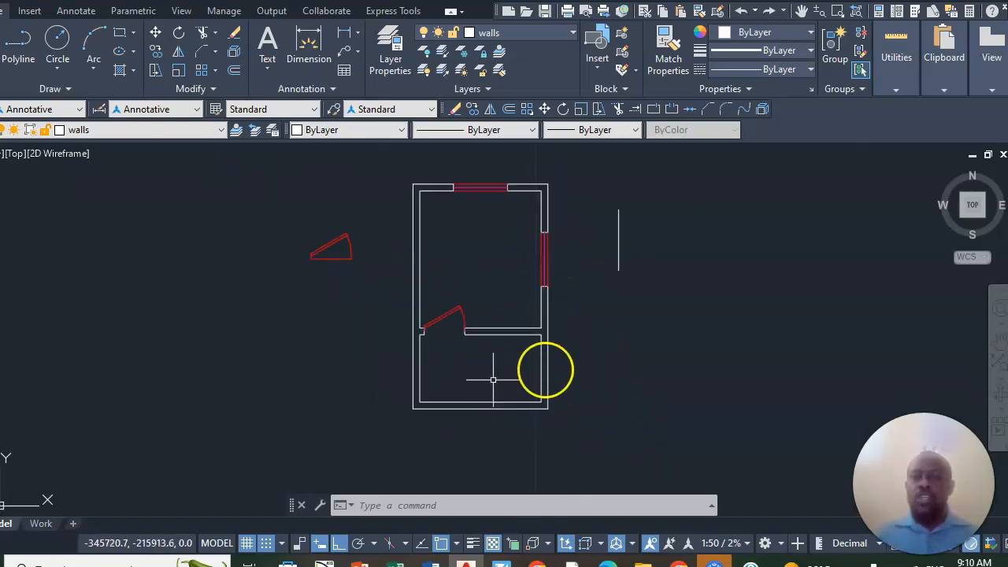
{"action": "scroll", "coordinate": [539, 369], "scroll_direction": "up", "scroll_amount": 2}
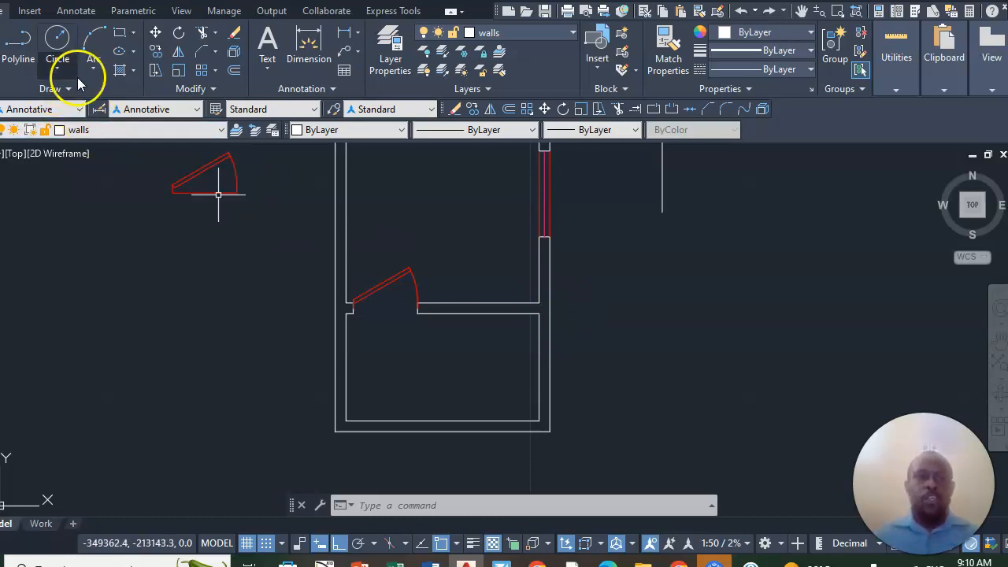
{"action": "type", "text": "l"}
{"action": "key", "text": "Return"}
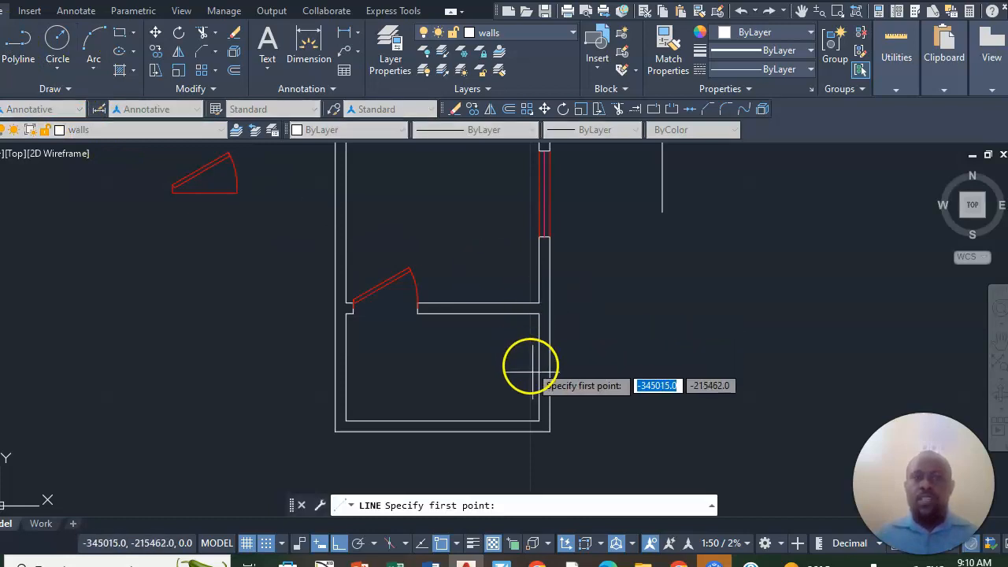
{"action": "scroll", "coordinate": [544, 346], "scroll_direction": "up", "scroll_amount": 2}
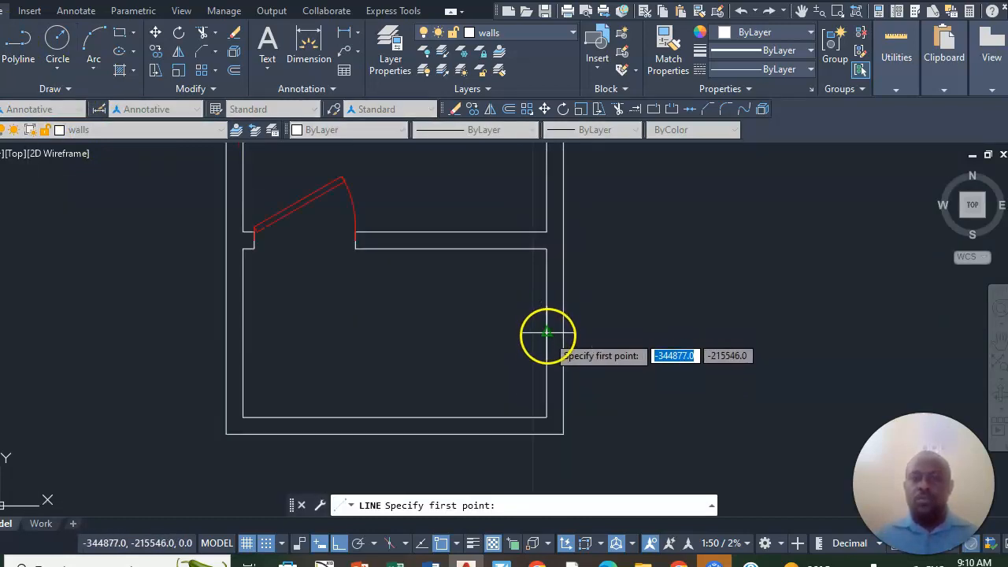
{"action": "left_click", "coordinate": [547, 334]}
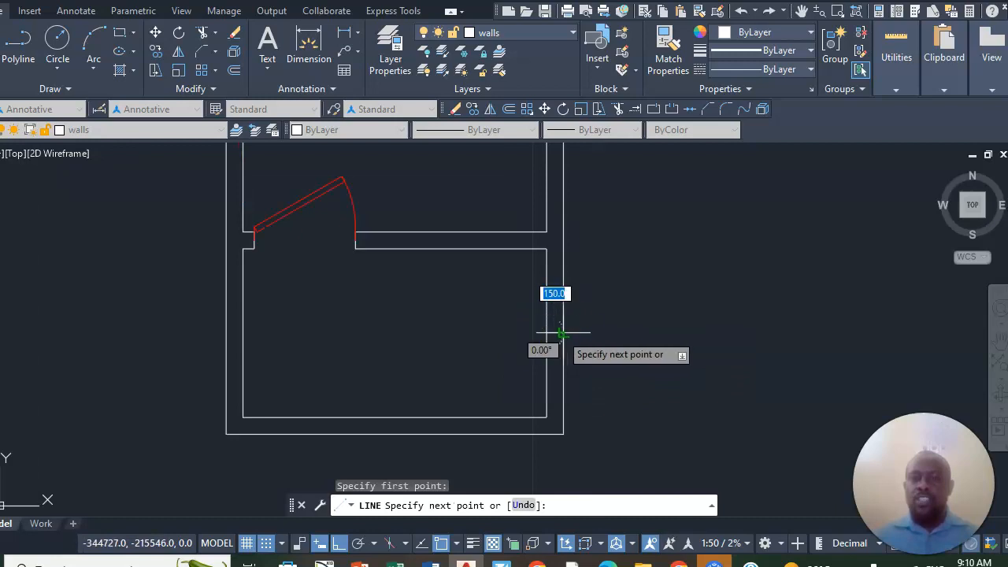
{"action": "left_click", "coordinate": [570, 334]}
{"action": "right_click", "coordinate": [592, 333]}
{"action": "left_click", "coordinate": [614, 342]}
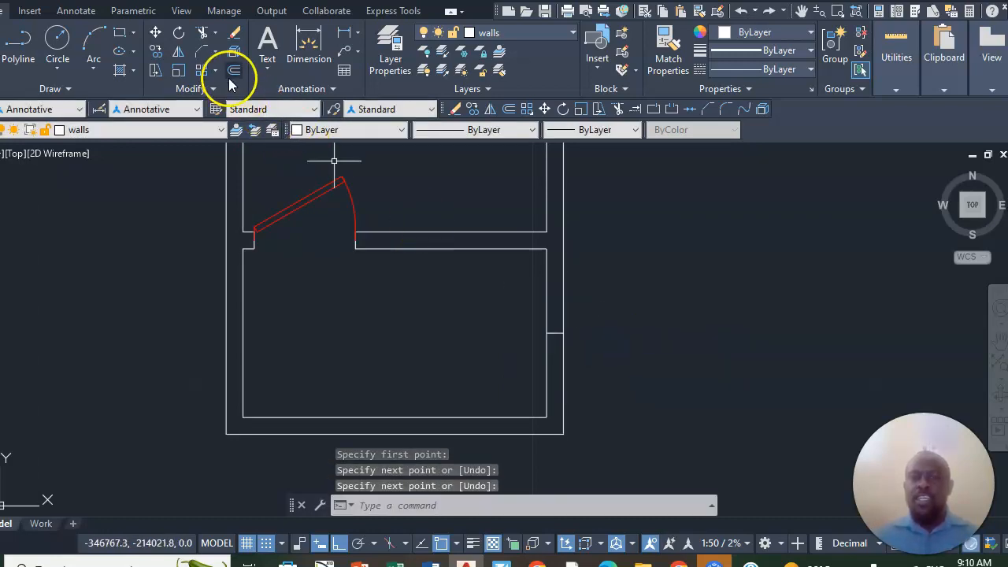
- Offset the short line across the lower room's right wall 300 upward and 300 downward
{"action": "left_click", "coordinate": [233, 72]}
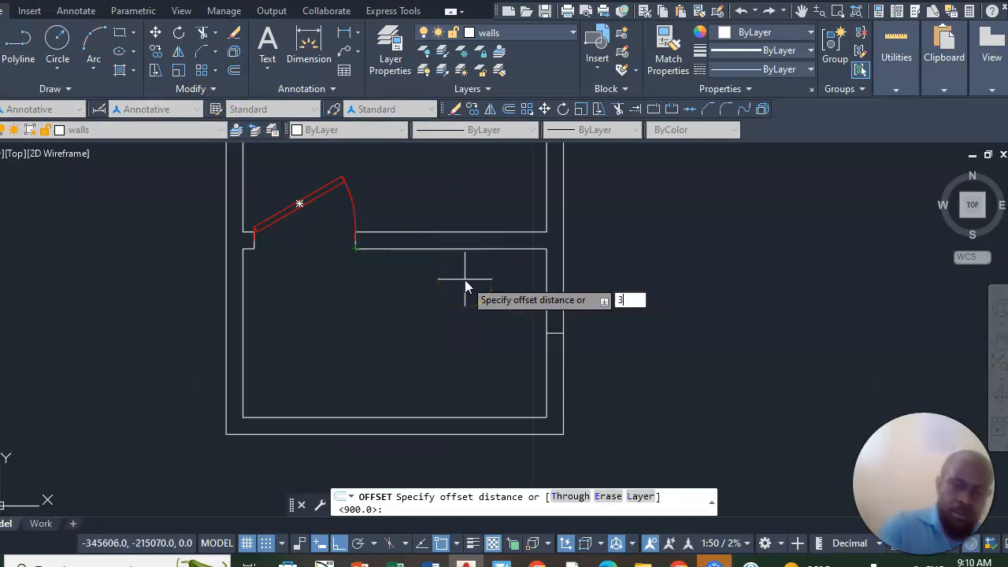
{"action": "key", "text": "Return"}
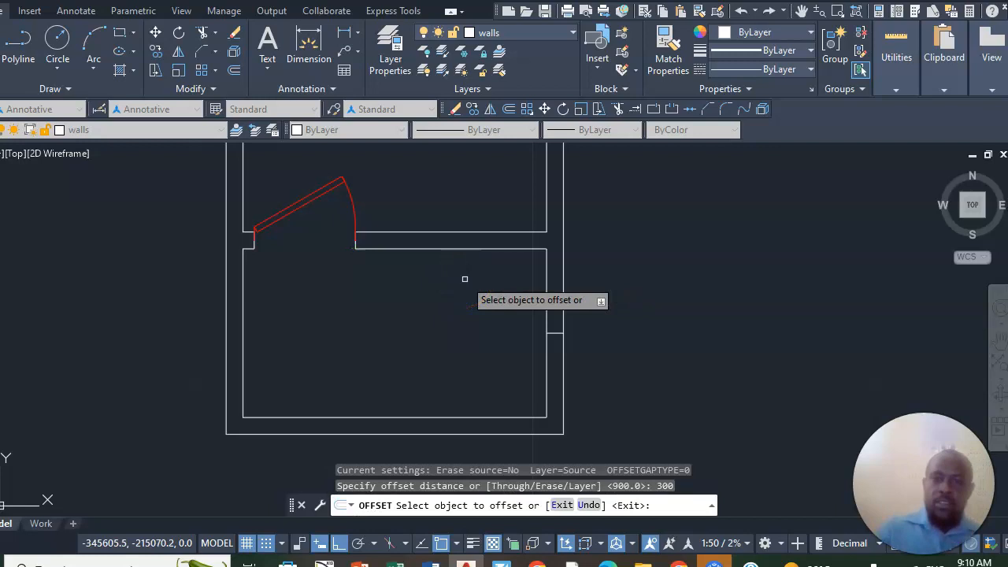
{"action": "scroll", "coordinate": [590, 348], "scroll_direction": "up", "scroll_amount": 2}
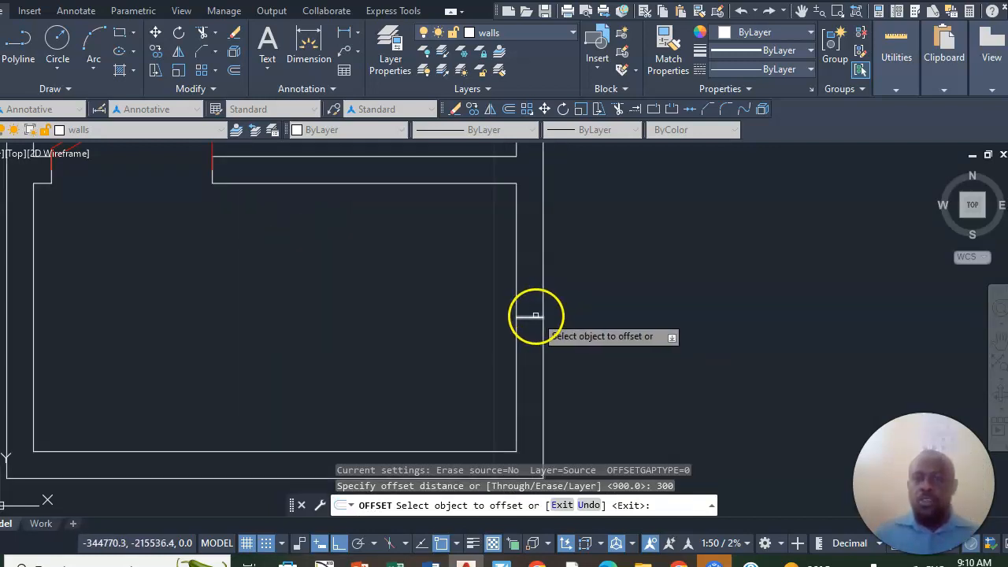
{"action": "left_click", "coordinate": [535, 316]}
{"action": "left_click", "coordinate": [524, 268]}
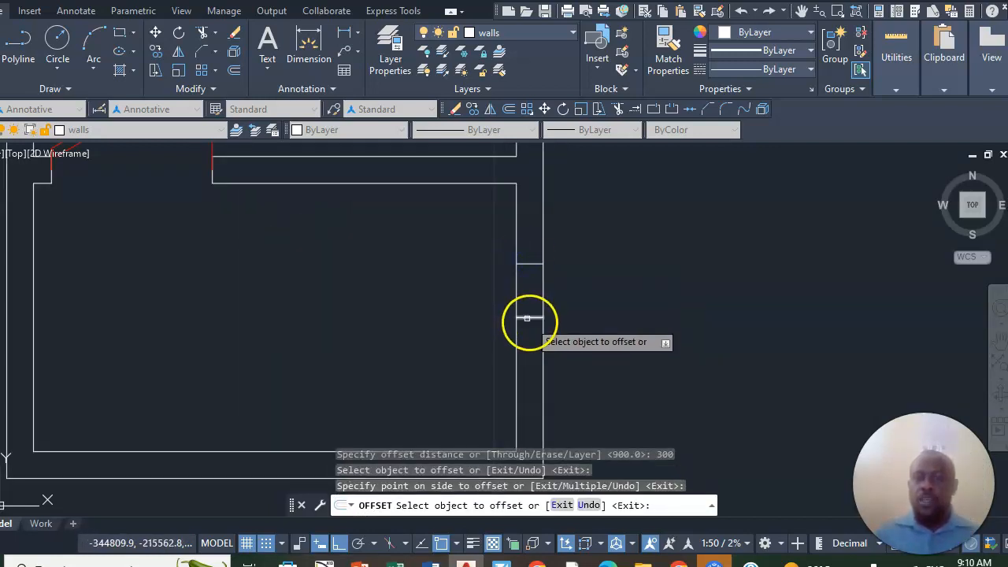
{"action": "left_click", "coordinate": [530, 318]}
{"action": "left_click", "coordinate": [535, 374]}
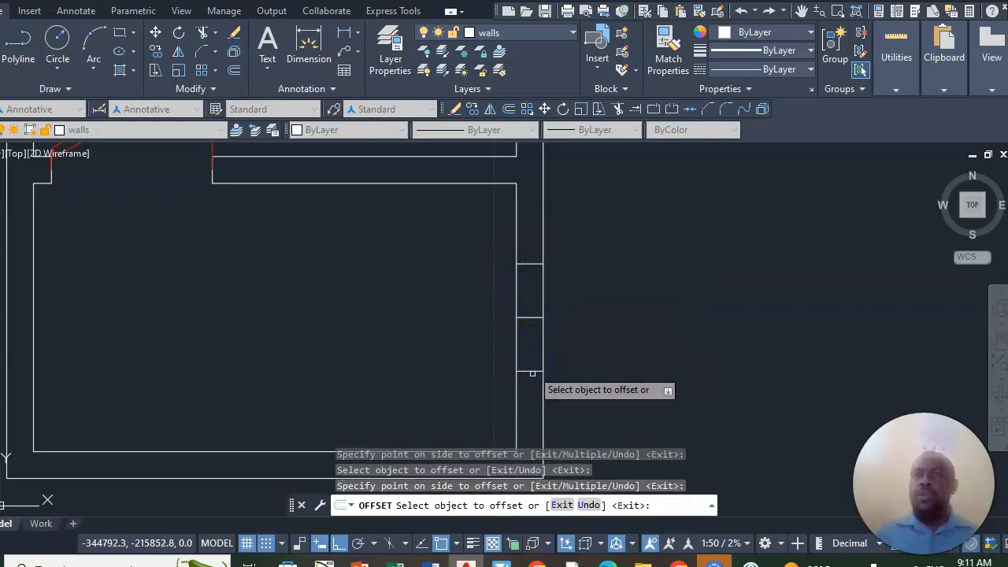
- Trim the right wall lines and the middle line between the two offset lines to open a window gap
{"action": "left_click", "coordinate": [203, 31]}
{"action": "mouse_move", "coordinate": [575, 278]}
{"action": "left_mouse_down"}
{"action": "mouse_move", "coordinate": [488, 286]}
{"action": "mouse_move", "coordinate": [556, 338]}
{"action": "mouse_move", "coordinate": [530, 322]}
{"action": "left_mouse_up"}
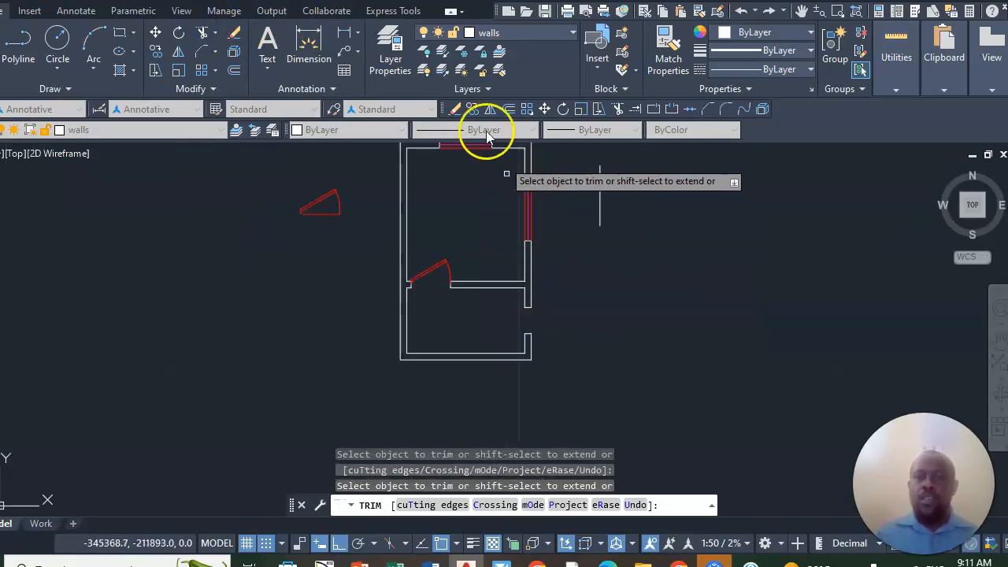
- On the WINDOW HV layer, draw a vertical line joining the midpoints of the two jambs of the lower room's right window gap
{"action": "left_click", "coordinate": [570, 33]}
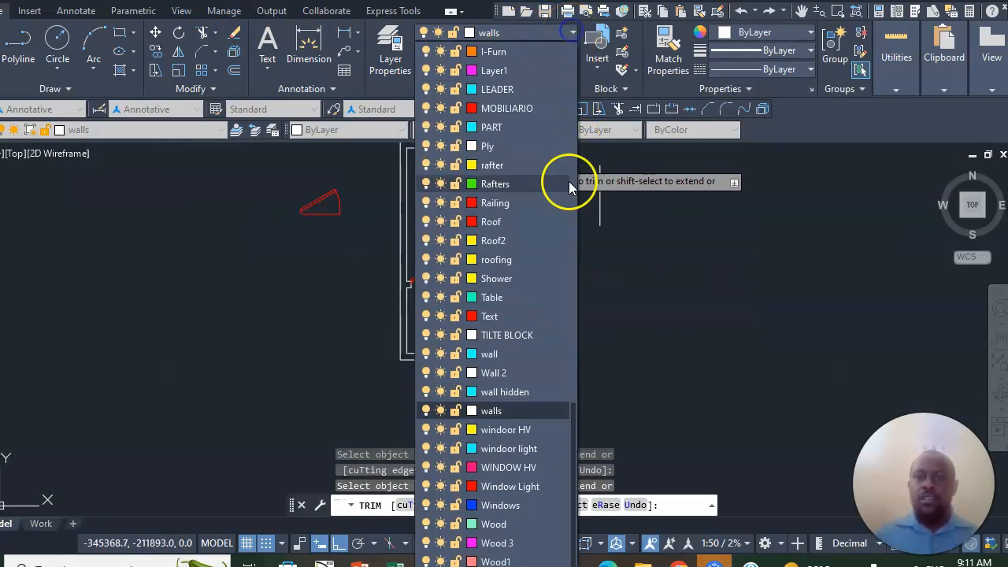
{"action": "left_click", "coordinate": [512, 468]}
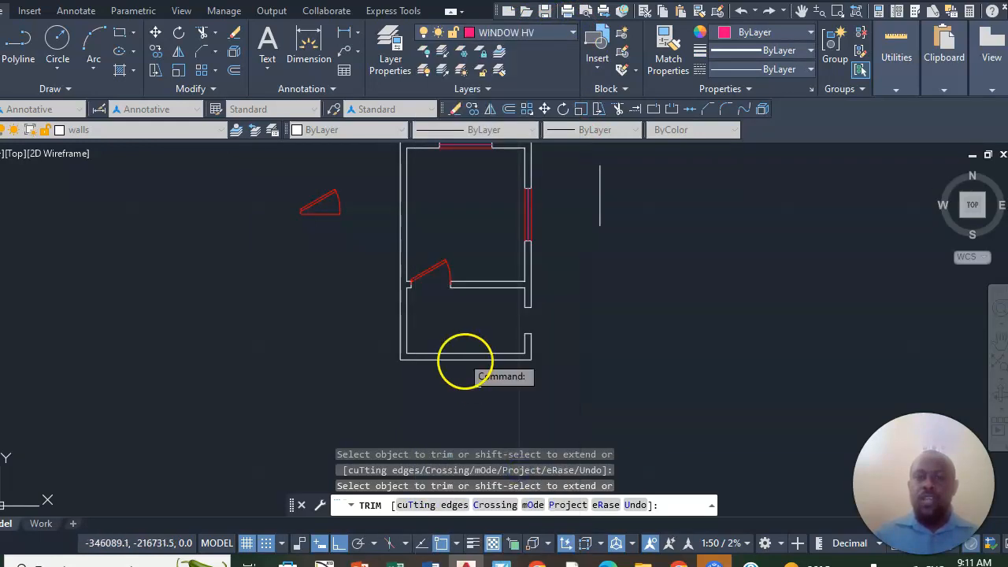
{"action": "left_click", "coordinate": [0, 43]}
{"action": "scroll", "coordinate": [557, 312], "scroll_direction": "up", "scroll_amount": 6}
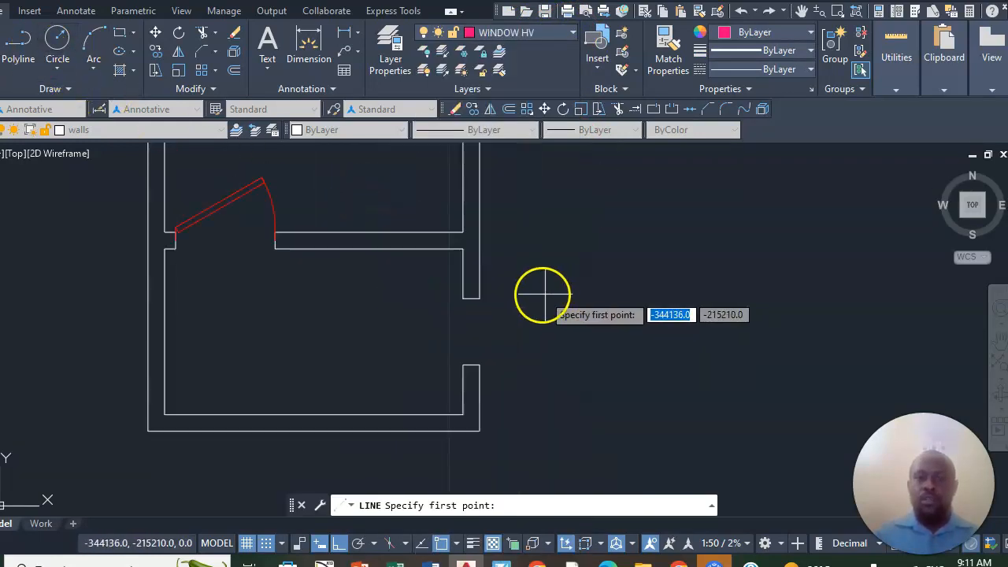
{"action": "left_click", "coordinate": [433, 299]}
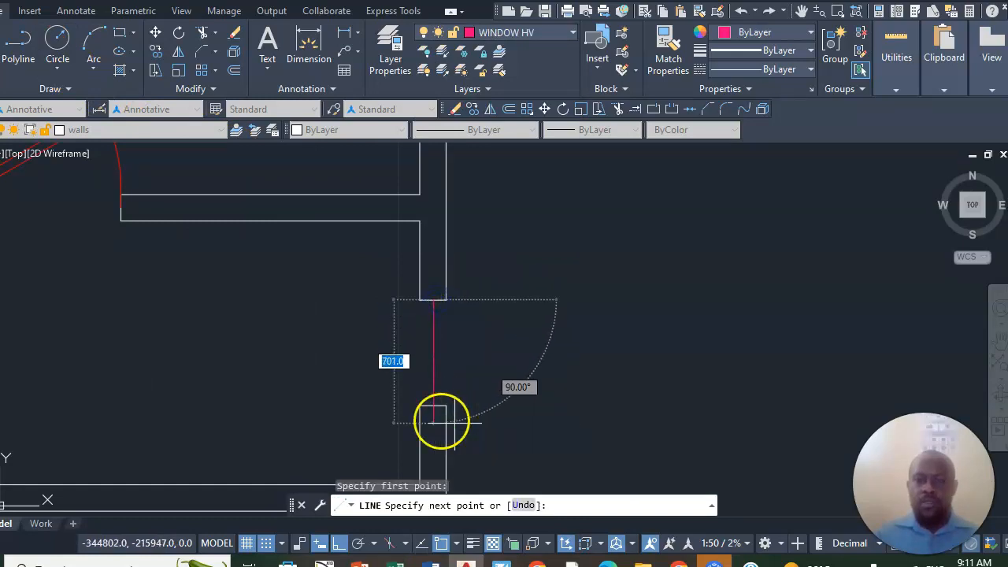
{"action": "right_click", "coordinate": [443, 402]}
{"action": "left_click", "coordinate": [483, 246]}
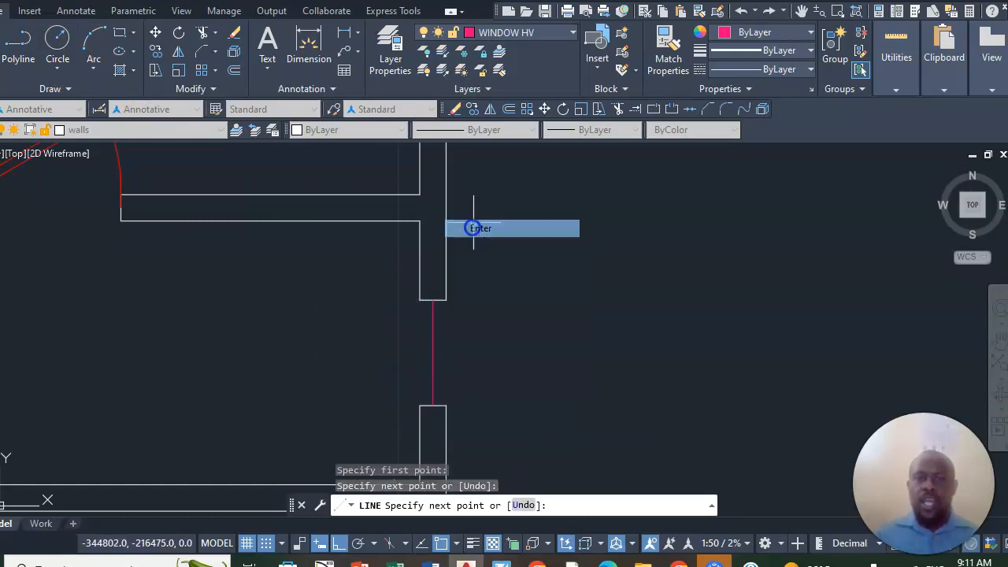
- On the Window Light layer, draw a line across the lower room's right window gap along the inner wall face
{"action": "left_click", "coordinate": [573, 35]}
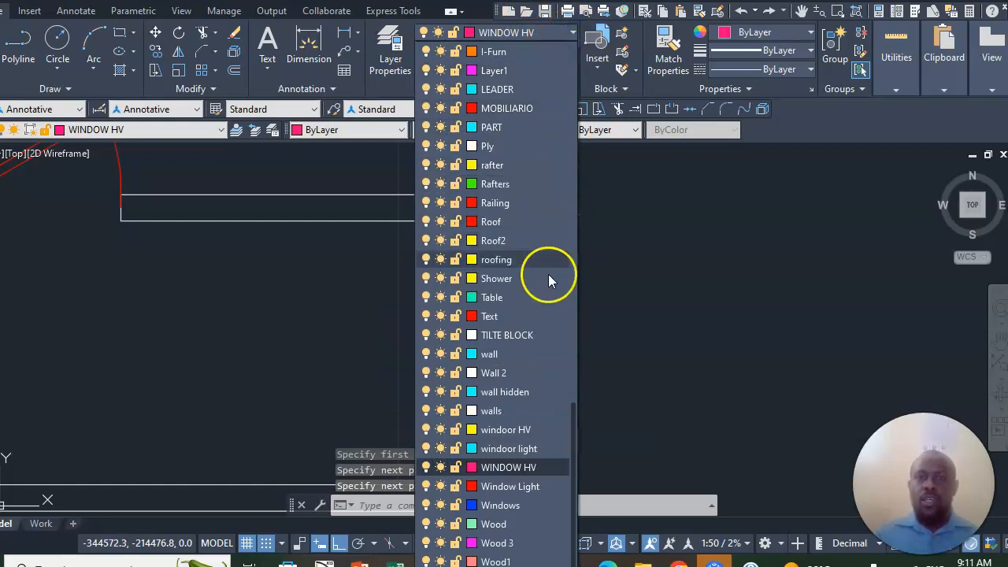
{"action": "left_click", "coordinate": [511, 490]}
{"action": "left_click", "coordinate": [0, 46]}
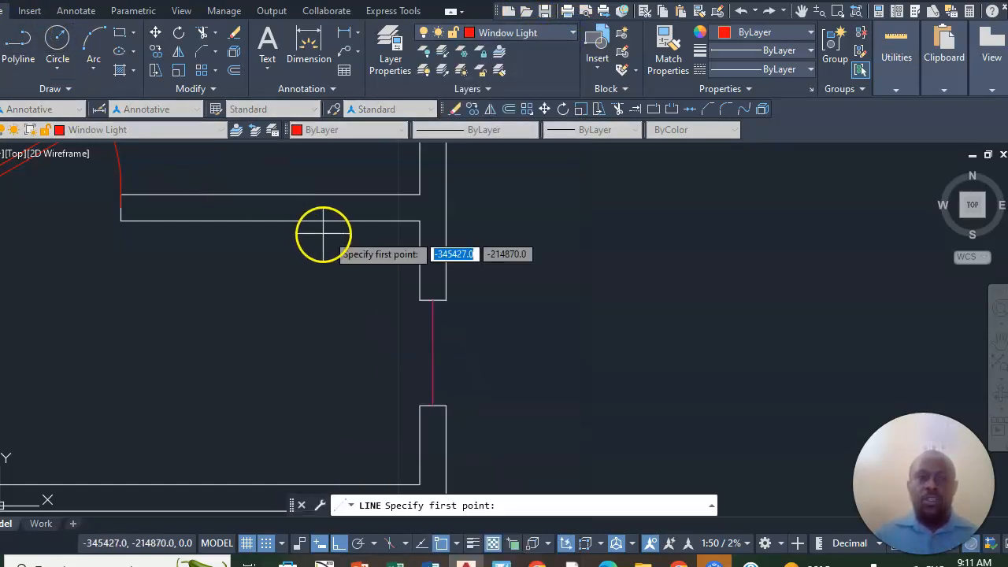
{"action": "left_click", "coordinate": [420, 301]}
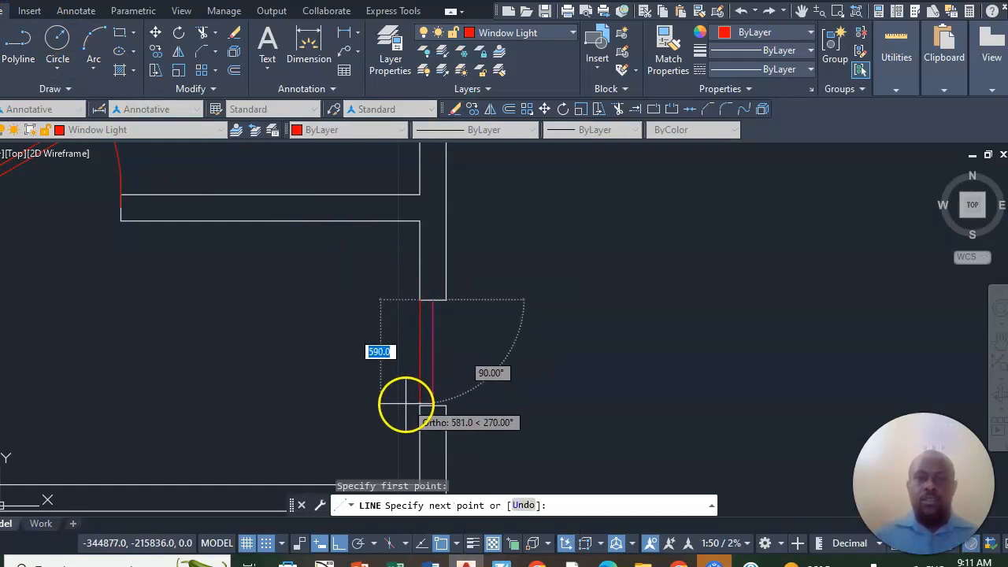
{"action": "right_click", "coordinate": [417, 358]}
{"action": "left_click", "coordinate": [473, 367]}
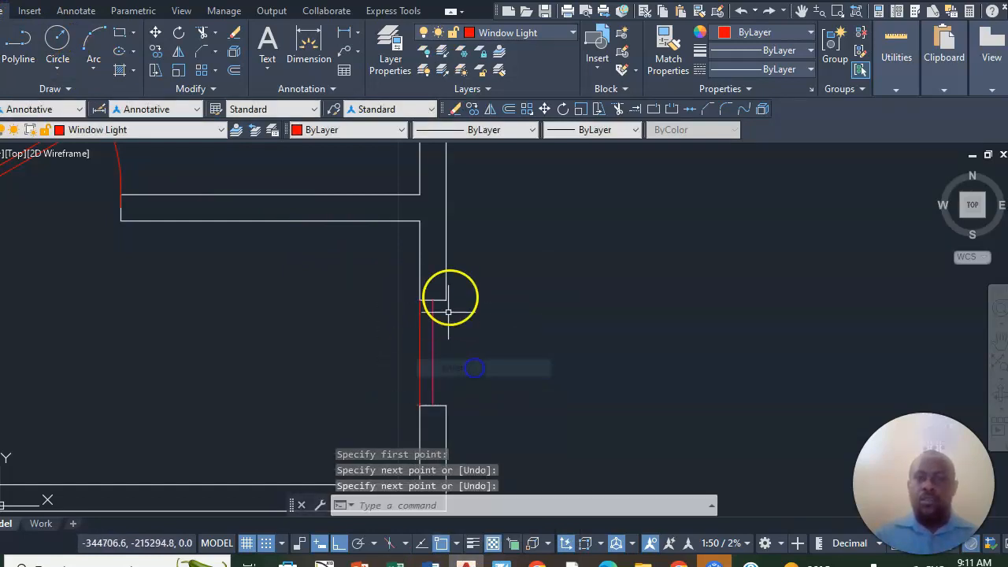
- Draw a matching Window Light line across the same window gap along the outer wall face
{"action": "right_click", "coordinate": [446, 247]}
{"action": "left_click", "coordinate": [496, 256]}
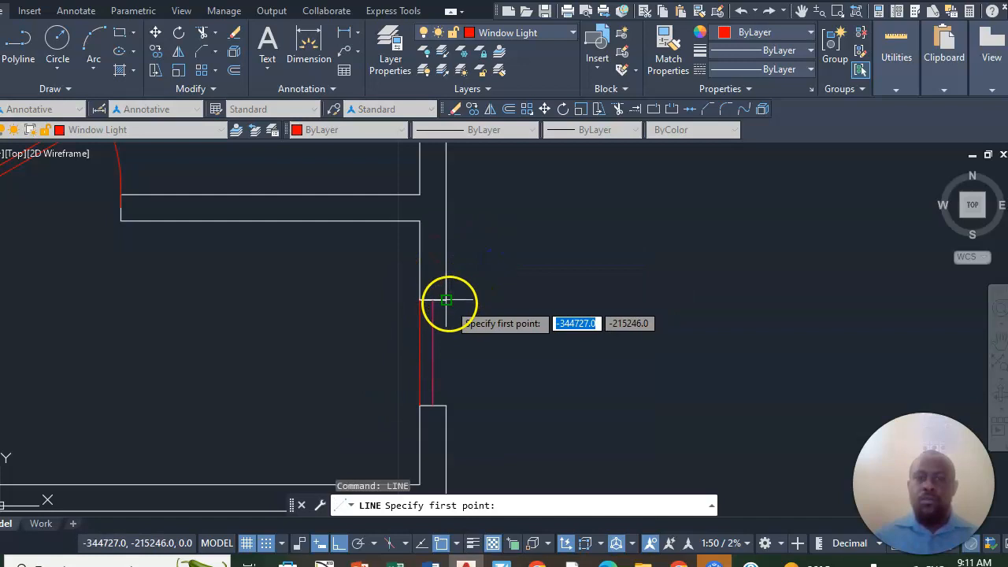
{"action": "left_click", "coordinate": [447, 300]}
{"action": "left_click", "coordinate": [446, 405]}
{"action": "right_click", "coordinate": [506, 305]}
{"action": "left_click", "coordinate": [514, 309]}
{"action": "scroll", "coordinate": [555, 331], "scroll_direction": "down", "scroll_amount": 4}
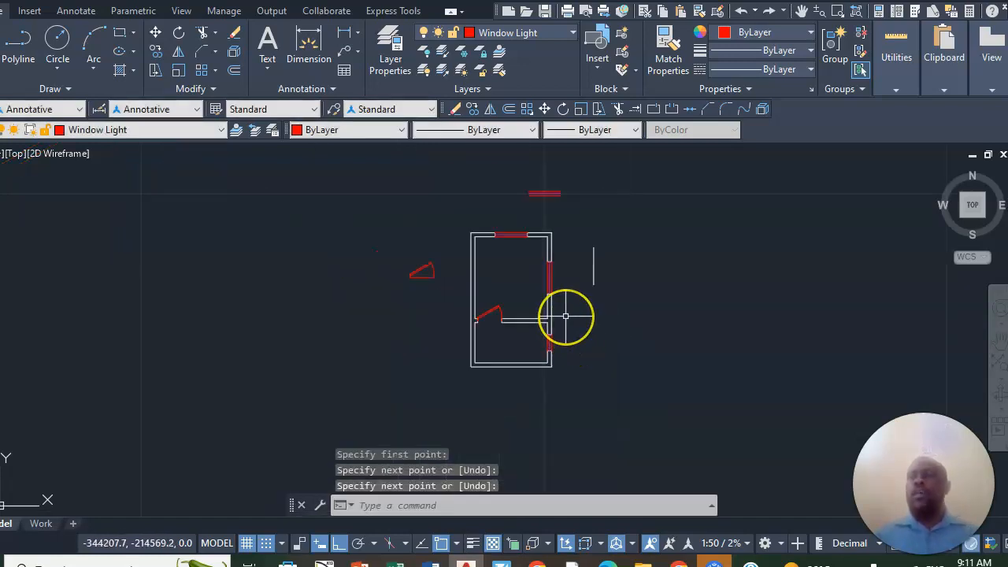